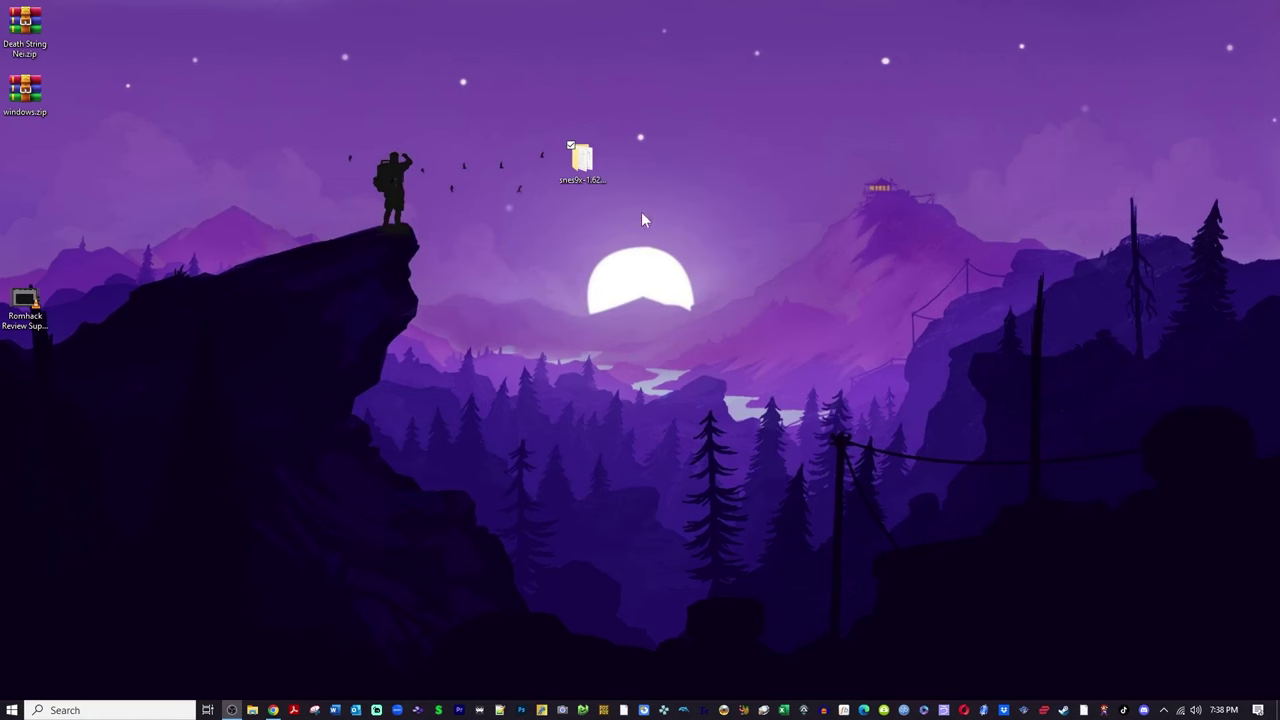
- Launch snes9x-x64.exe from the snes9x-1.62.3-win32-x64 folder on the desktop
{"action": "double_click", "coordinate": [587, 177]}
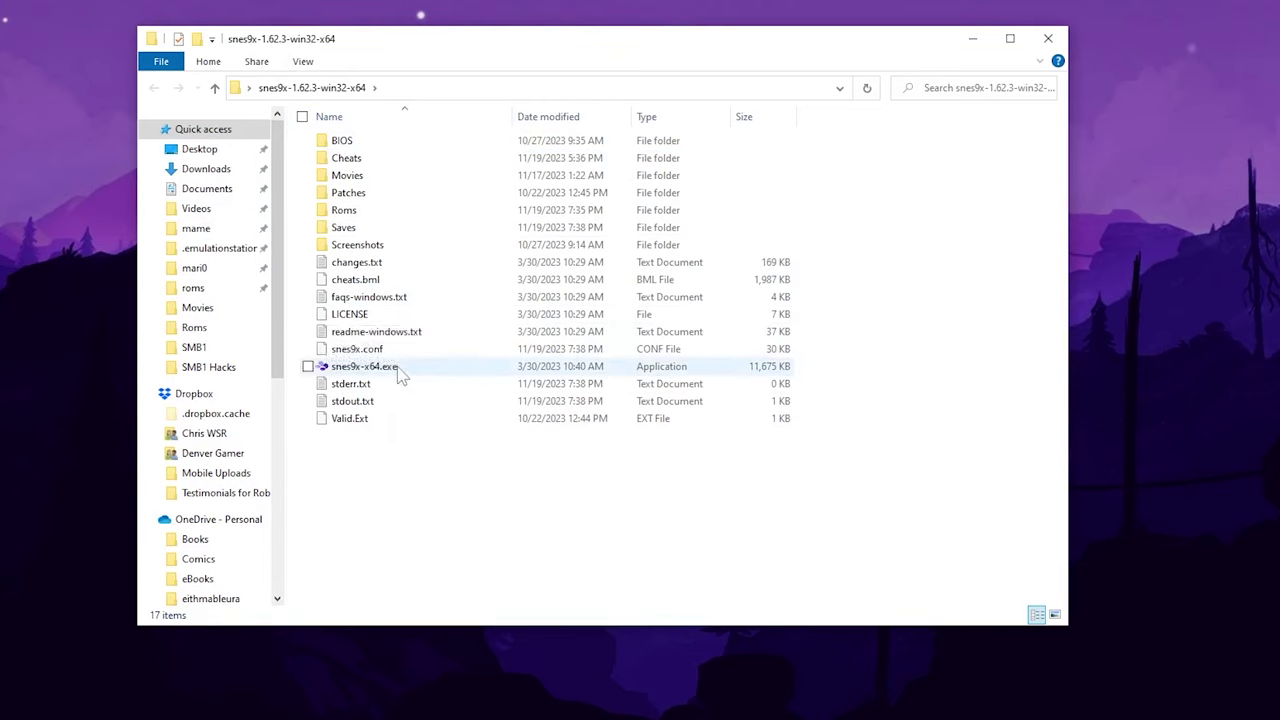
{"action": "left_click", "coordinate": [365, 366]}
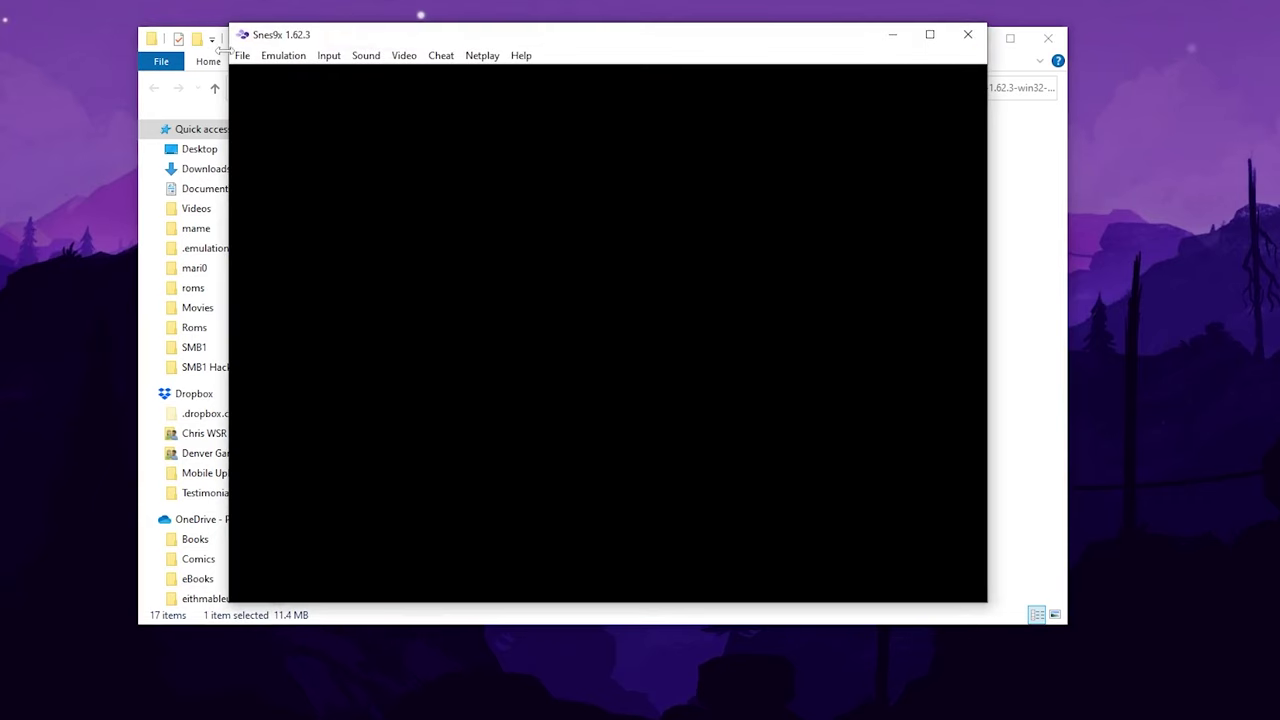
- Load Super Mario World (USA).sfc from the Roms folder through File > Load Game
{"action": "left_click", "coordinate": [242, 55]}
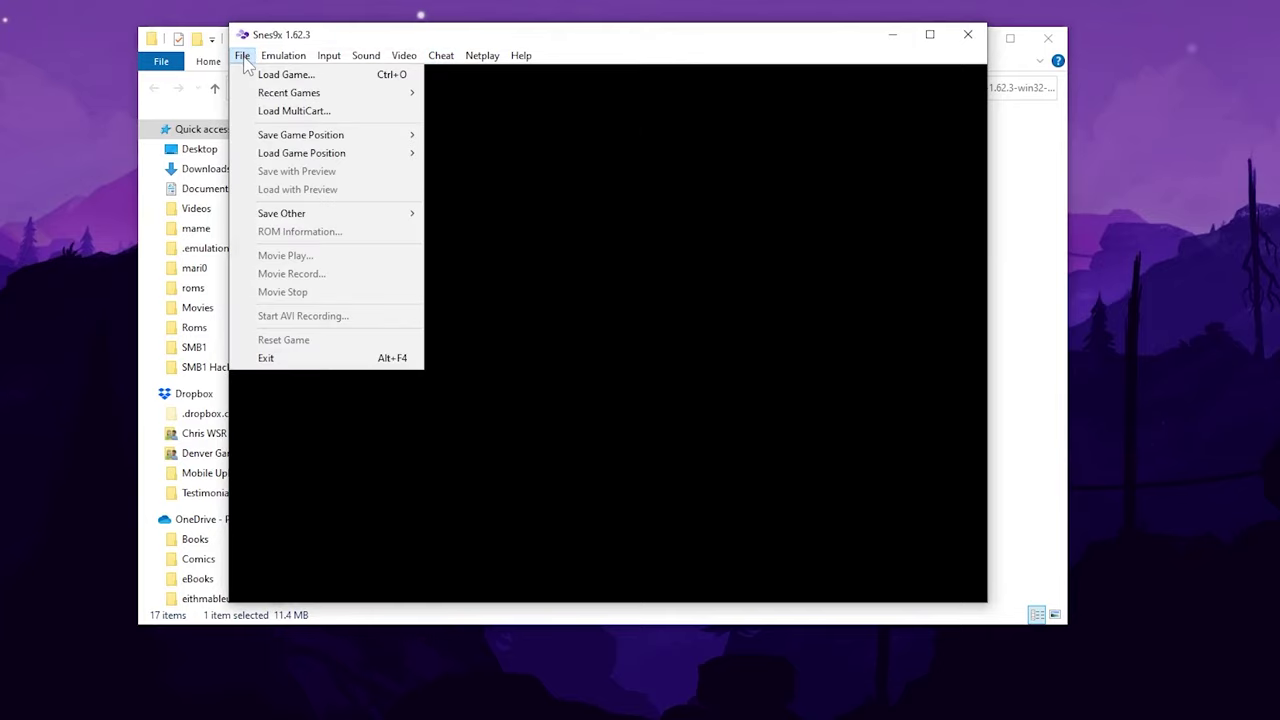
{"action": "left_click", "coordinate": [243, 57]}
{"action": "left_click", "coordinate": [243, 58]}
{"action": "left_click", "coordinate": [270, 76]}
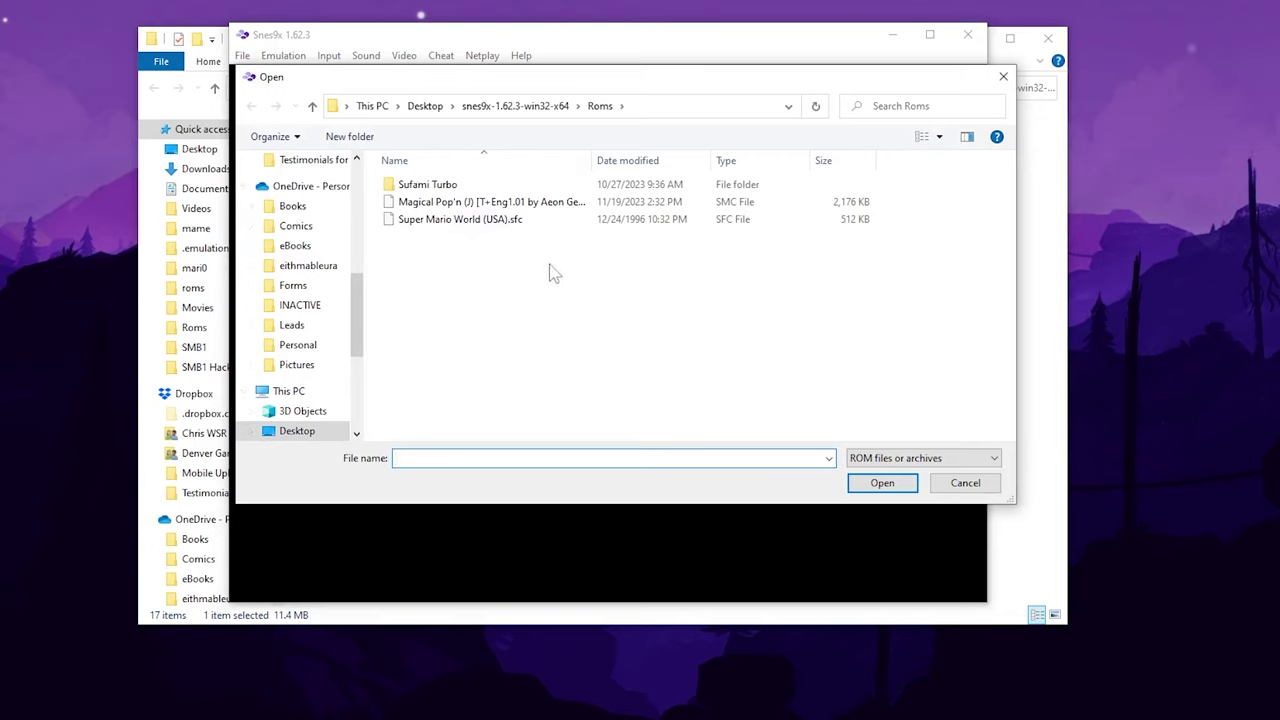
{"action": "left_click", "coordinate": [492, 220]}
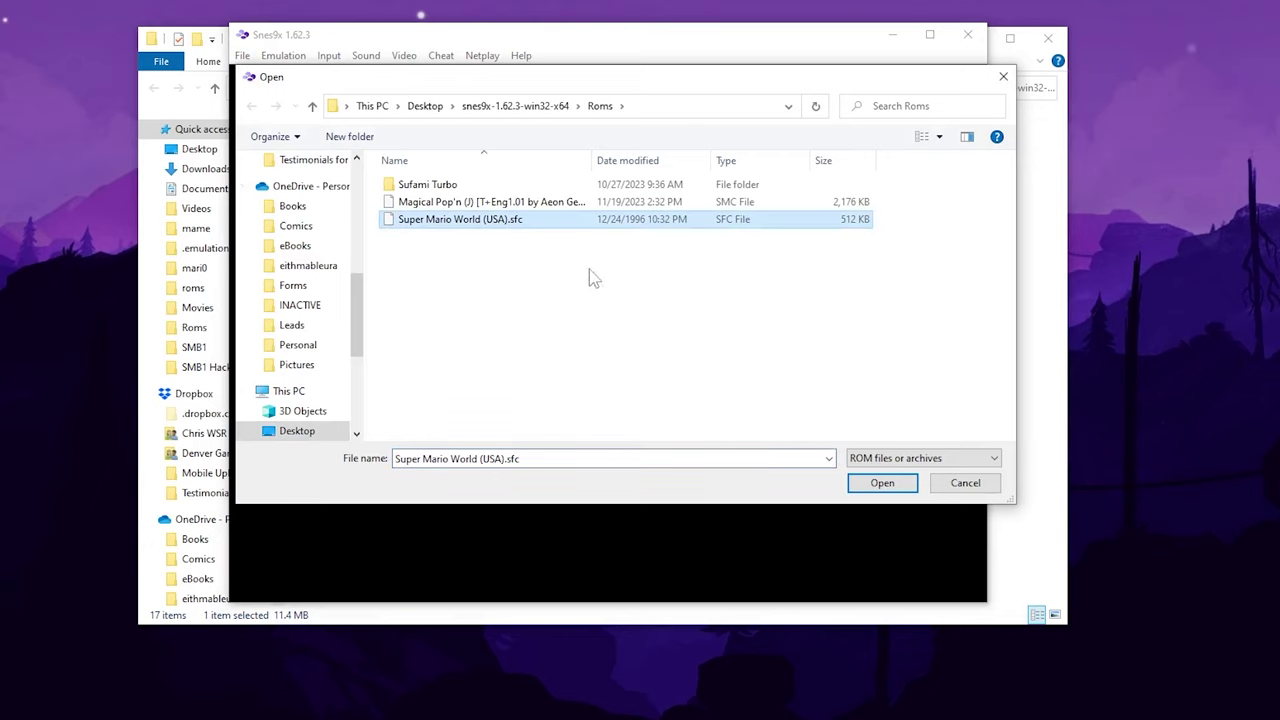
{"action": "left_click", "coordinate": [882, 483]}
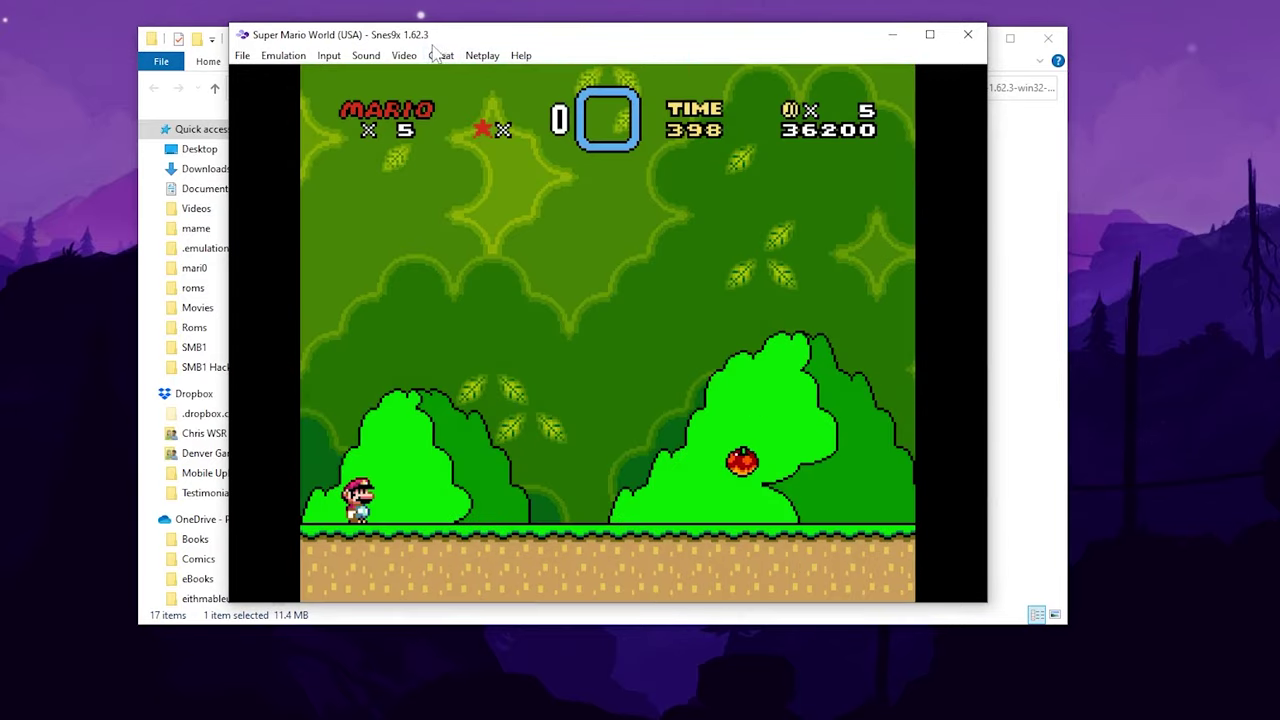
- Import Super Mario World codes from the cheat database into the Cheat Entry editor
{"action": "left_click", "coordinate": [441, 56]}
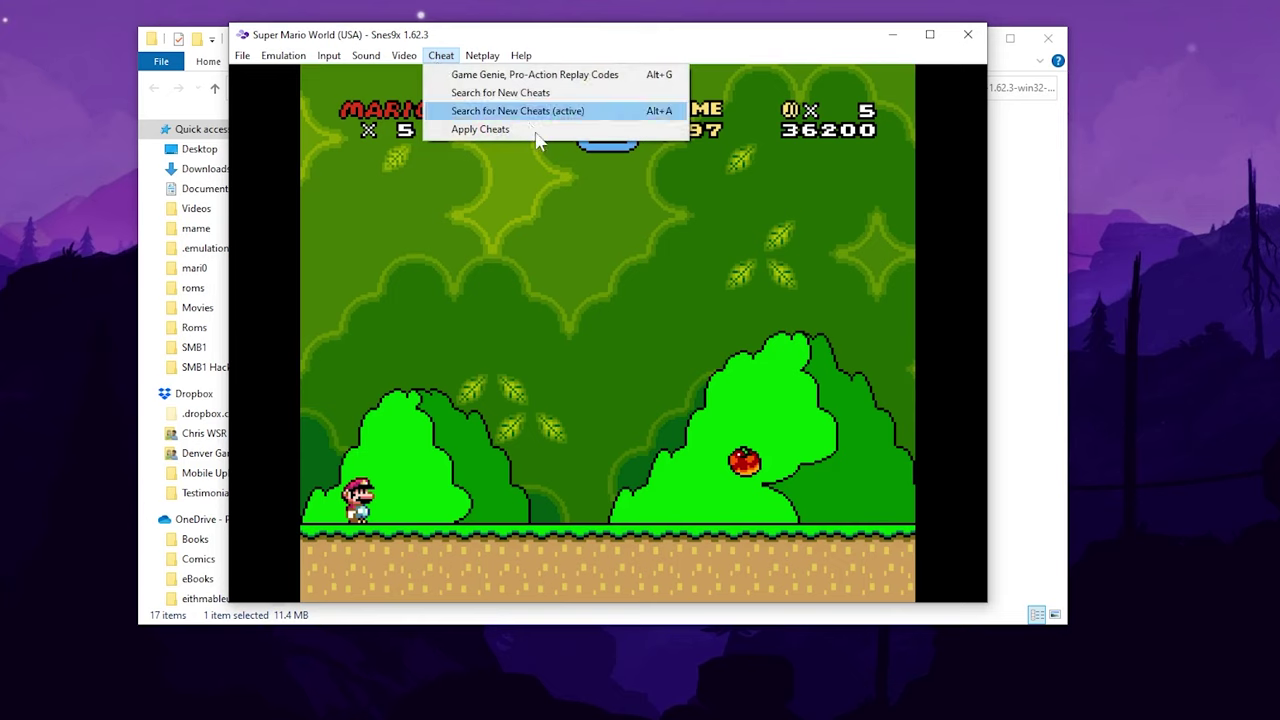
{"action": "left_click", "coordinate": [533, 76]}
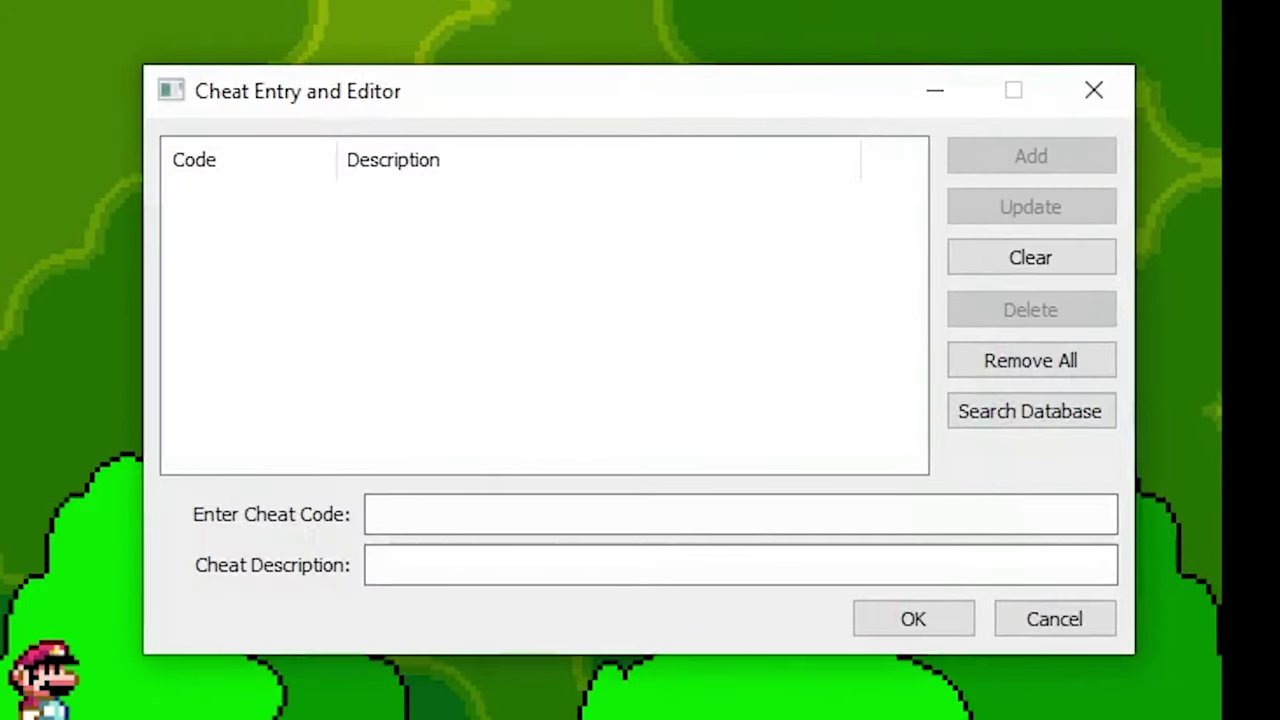
{"action": "left_click", "coordinate": [1030, 422]}
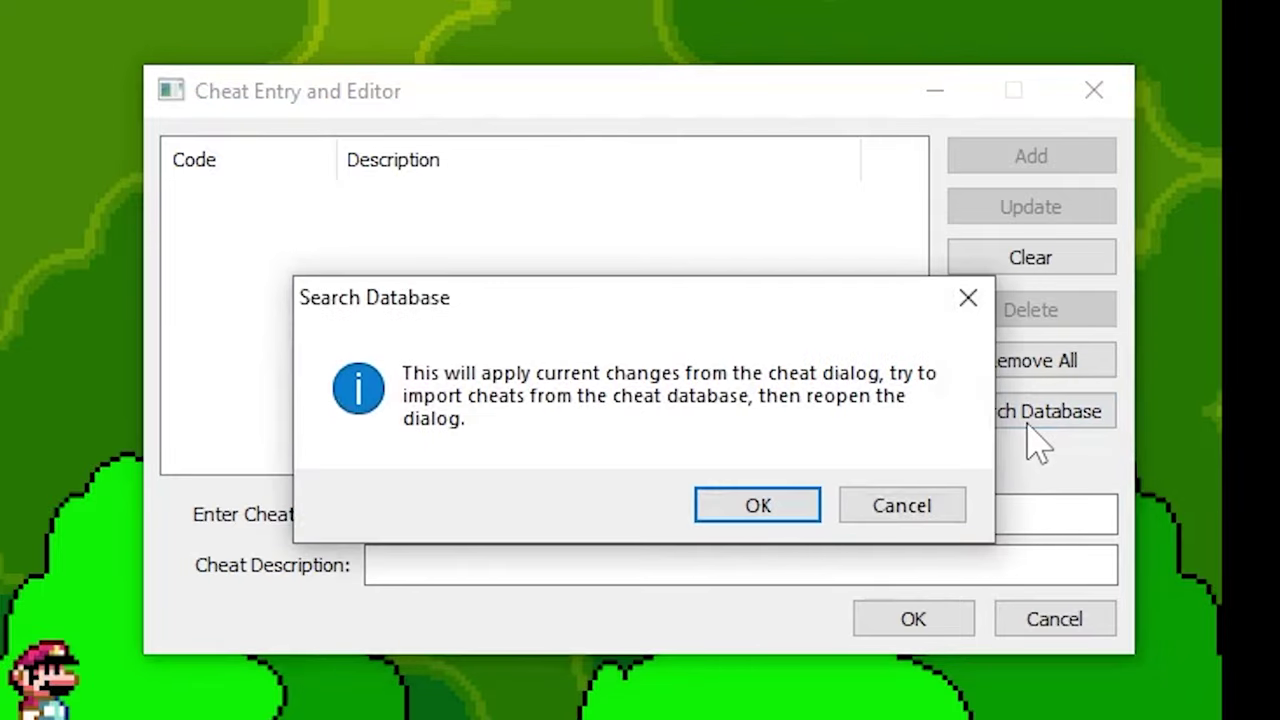
{"action": "left_click", "coordinate": [788, 512]}
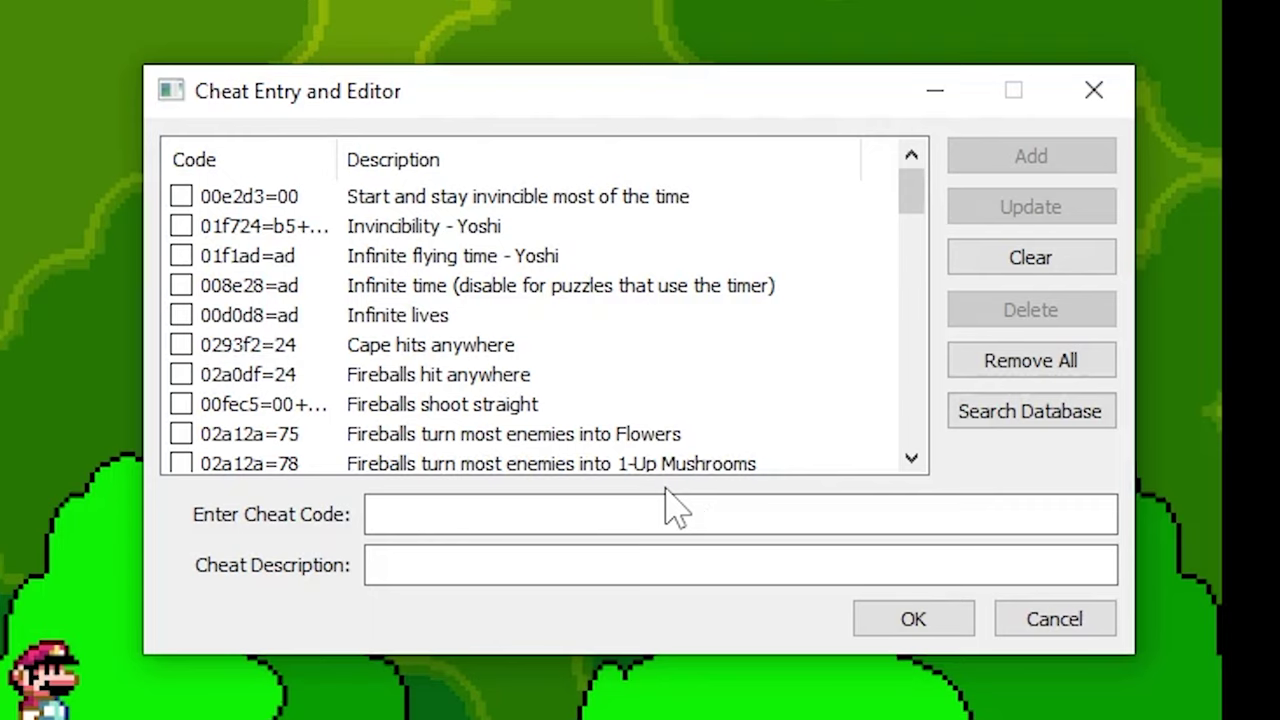
- Tick the Mega-jump cheat (00d7a6=01) in the imported list
{"action": "scroll", "coordinate": [565, 365], "scroll_direction": "down", "scroll_amount": 1}
{"action": "scroll", "coordinate": [565, 362], "scroll_direction": "down", "scroll_amount": 1}
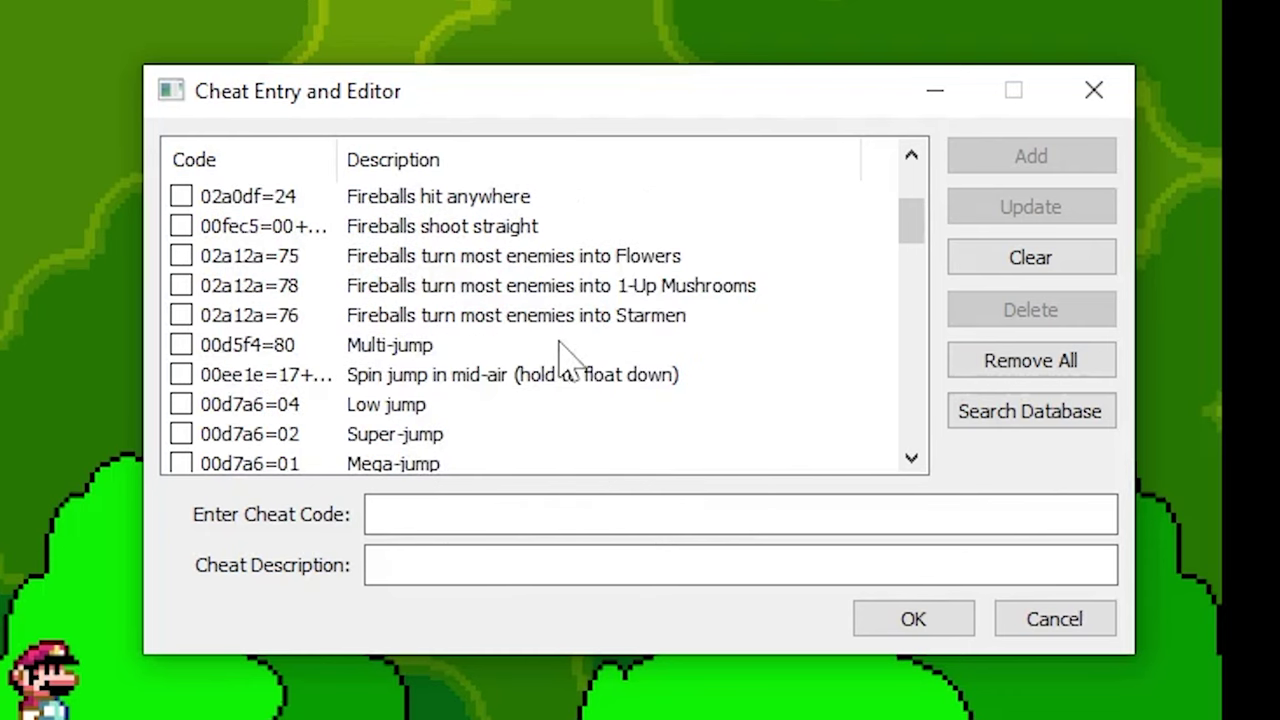
{"action": "scroll", "coordinate": [734, 380], "scroll_direction": "up", "scroll_amount": 2}
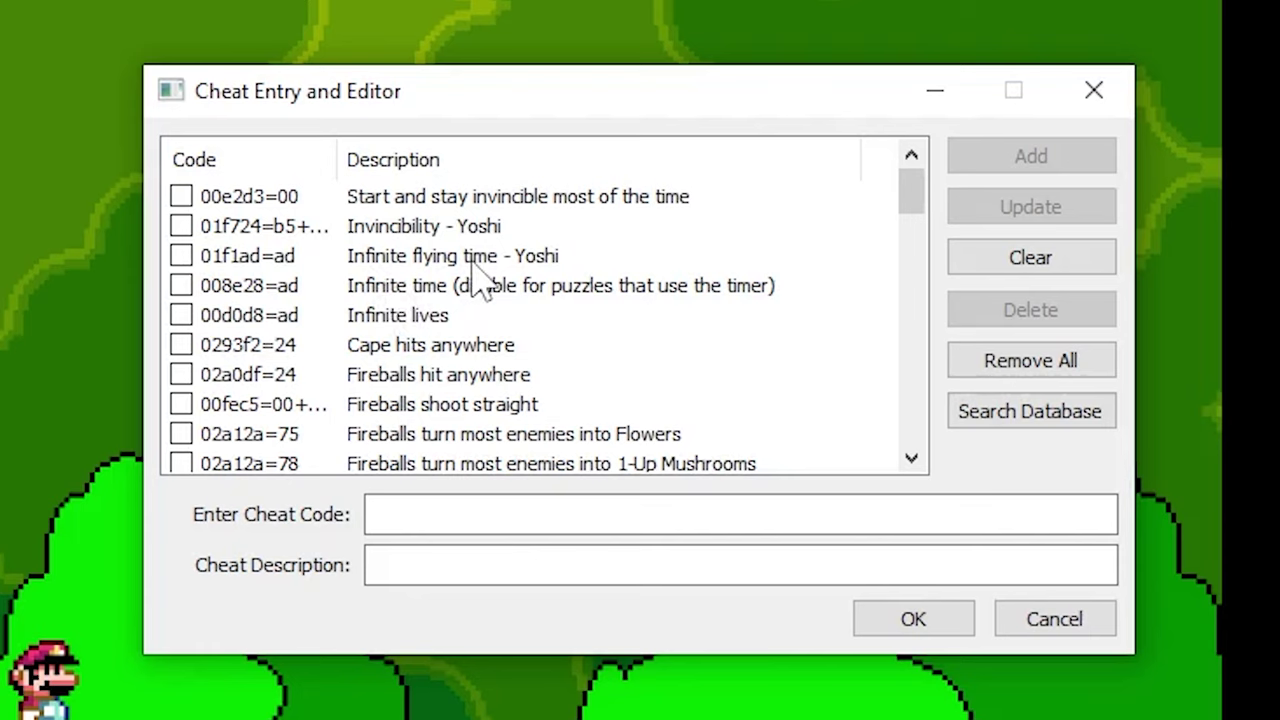
{"action": "scroll", "coordinate": [590, 340], "scroll_direction": "down", "scroll_amount": 4}
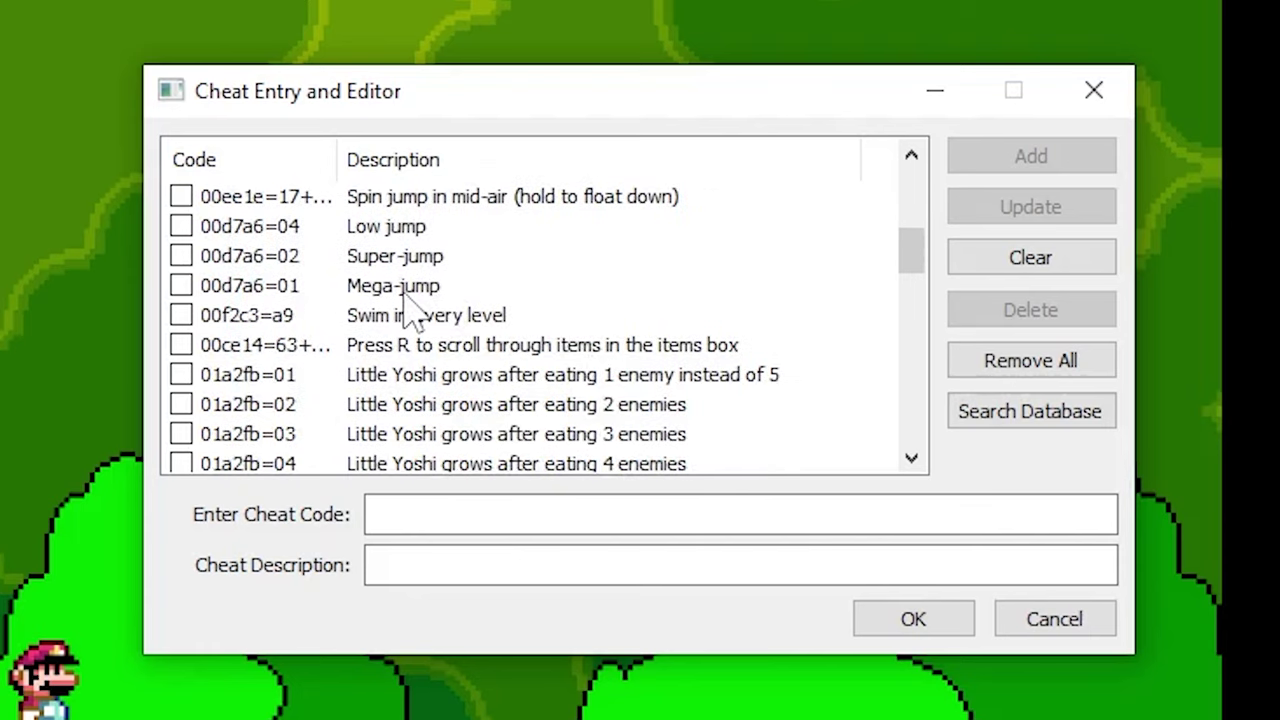
{"action": "left_click", "coordinate": [181, 286]}
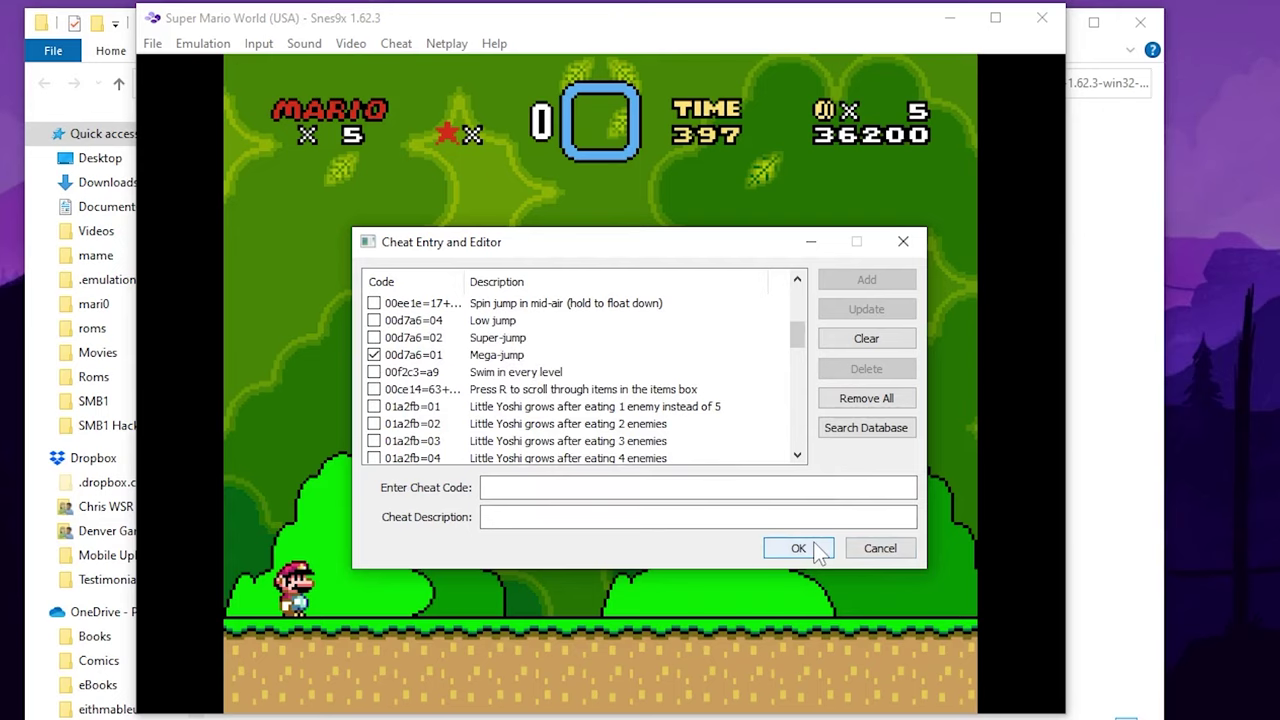
- Close the cheat editor and enable Cheat > Apply Cheats
{"action": "left_click", "coordinate": [948, 622]}
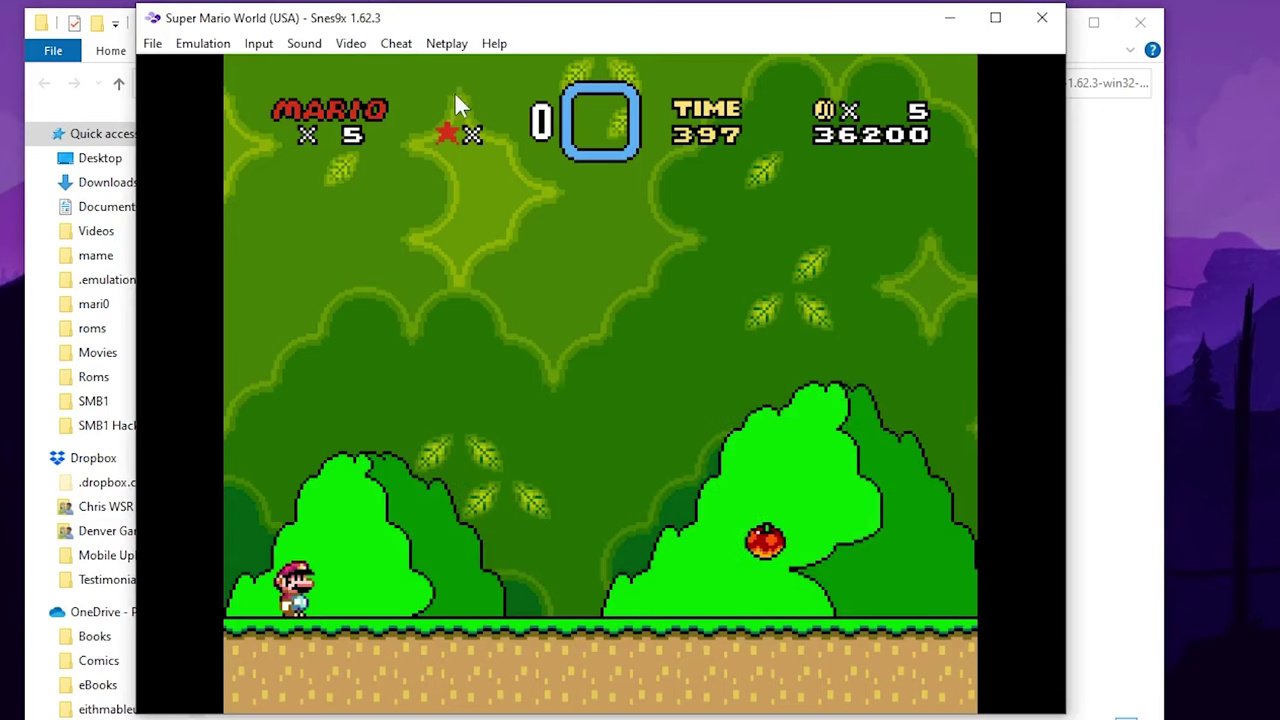
{"action": "left_click", "coordinate": [395, 45]}
{"action": "left_click", "coordinate": [451, 134]}
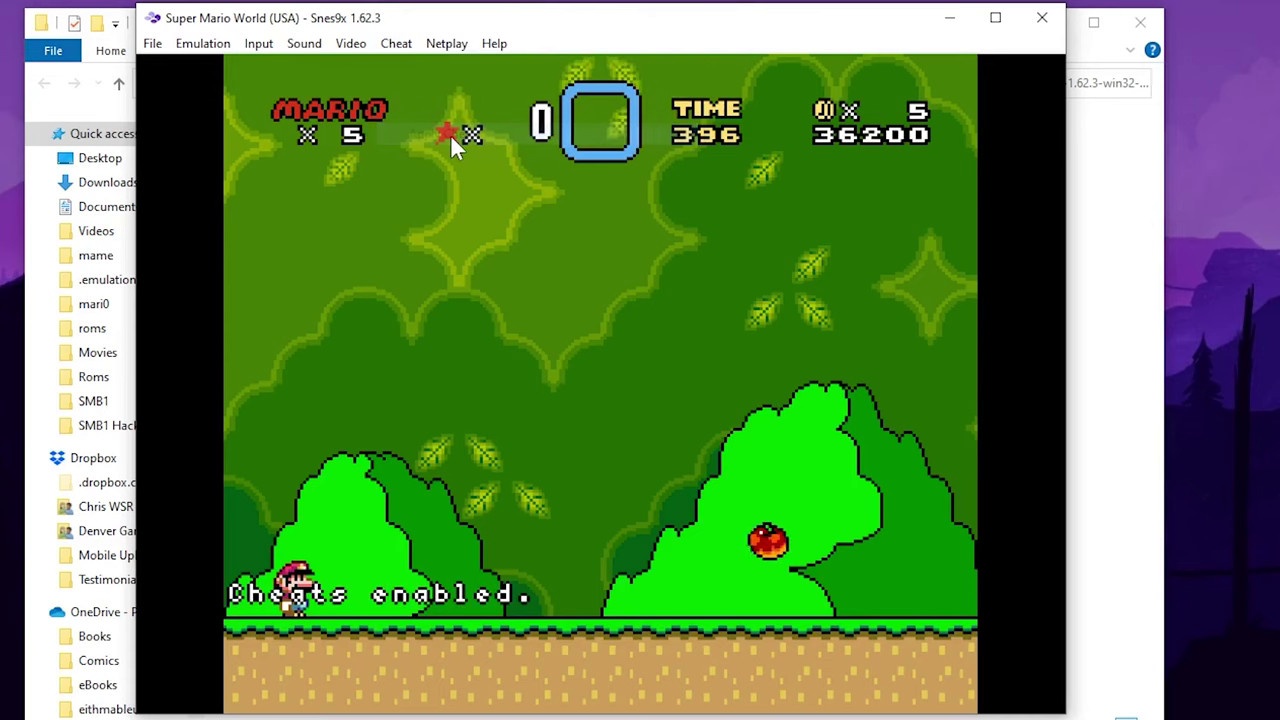
- Walk Mario right and jump repeatedly to test the Mega-jump height
{"action": "key", "text": "Right"}
{"action": "key", "text": "c"}
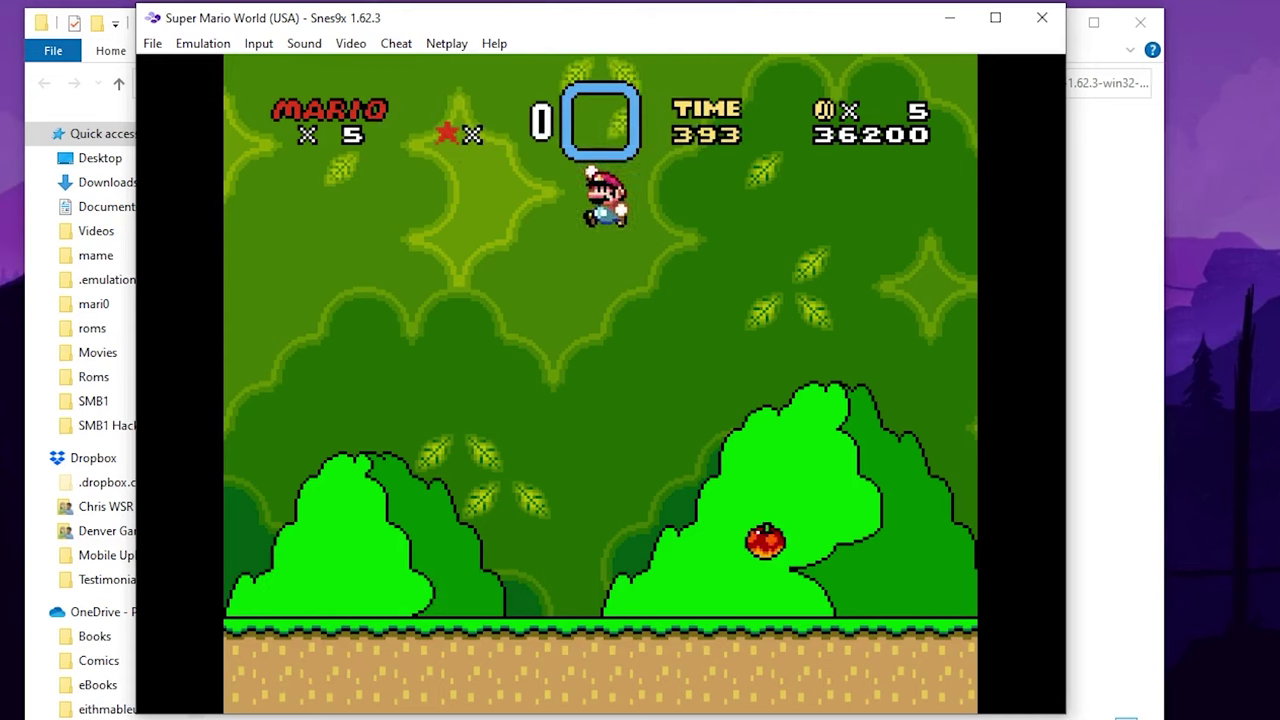
{"action": "key", "text": "c"}
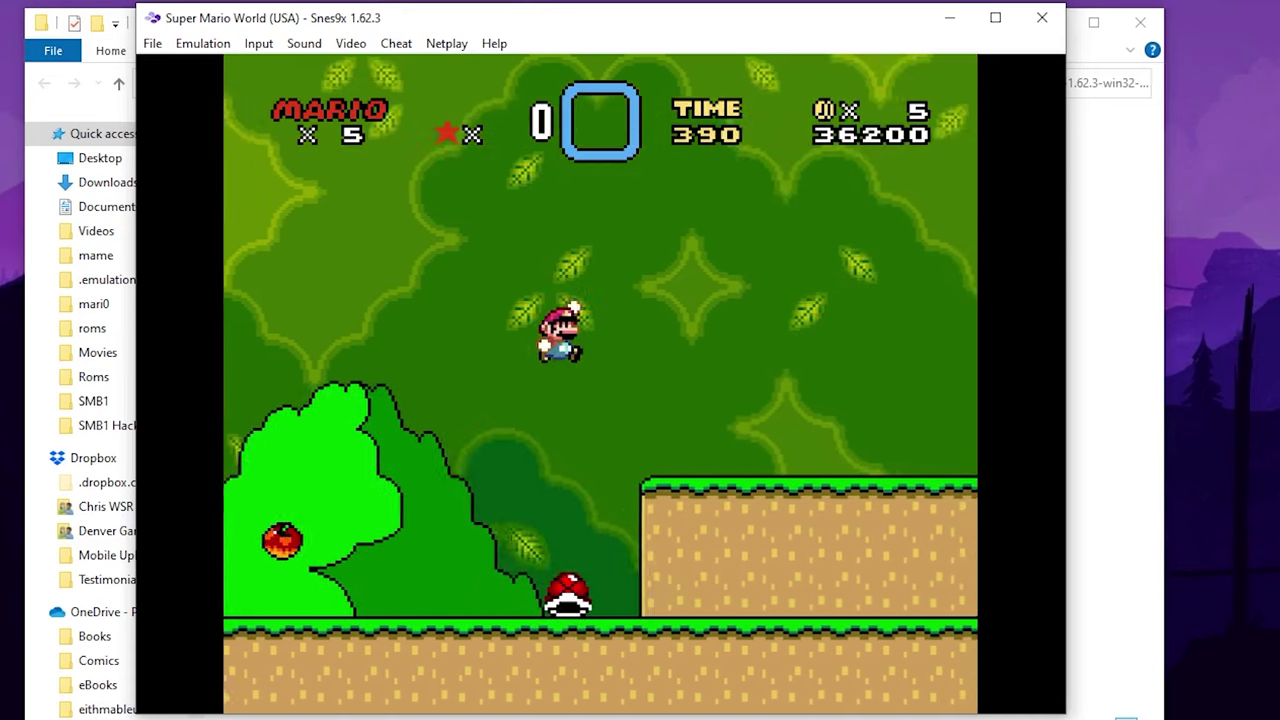
{"action": "key", "text": "c"}
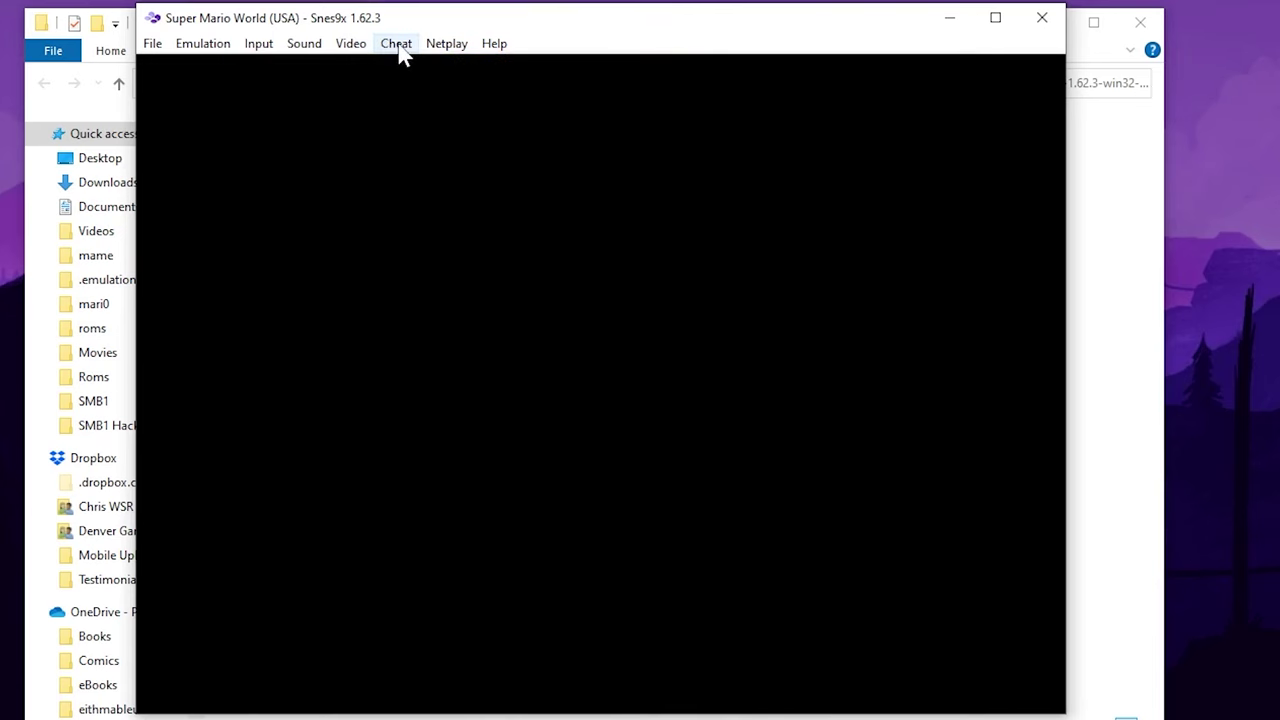
- Clear every cheat from the cheat editor with Remove All and close it
{"action": "left_click", "coordinate": [398, 45]}
{"action": "left_click", "coordinate": [412, 63]}
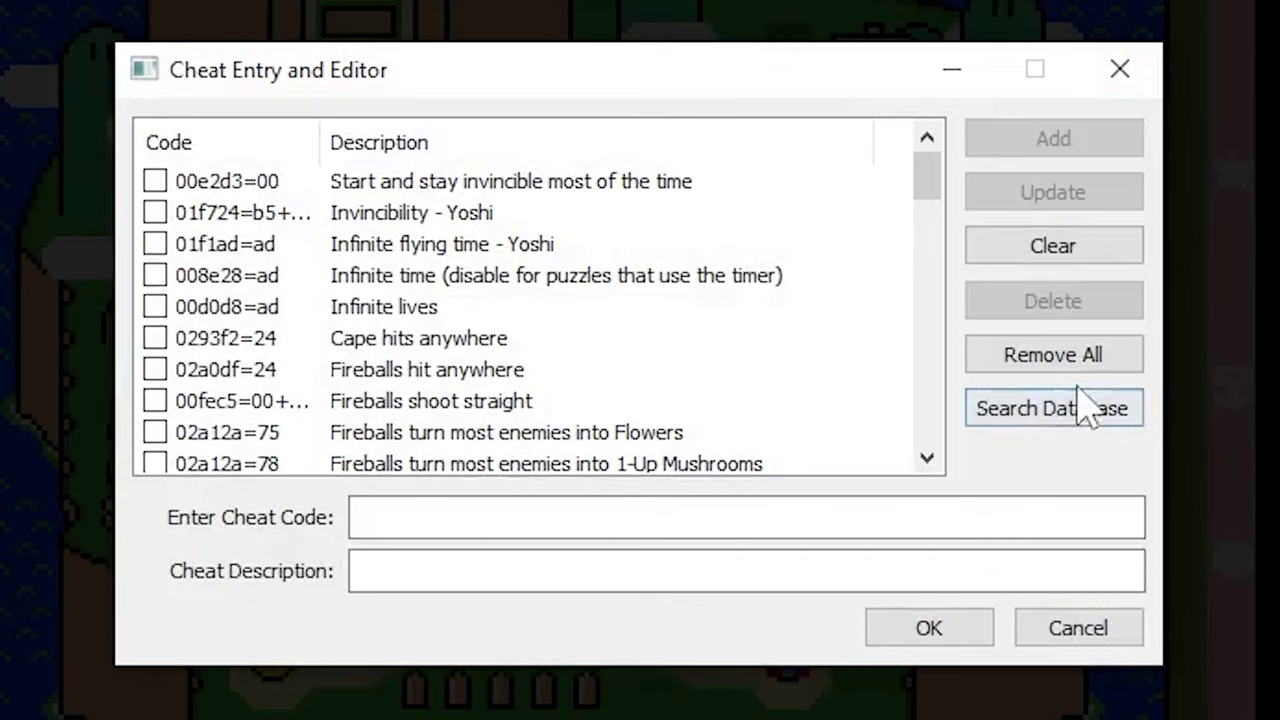
{"action": "left_click", "coordinate": [1071, 352]}
{"action": "left_click", "coordinate": [700, 506]}
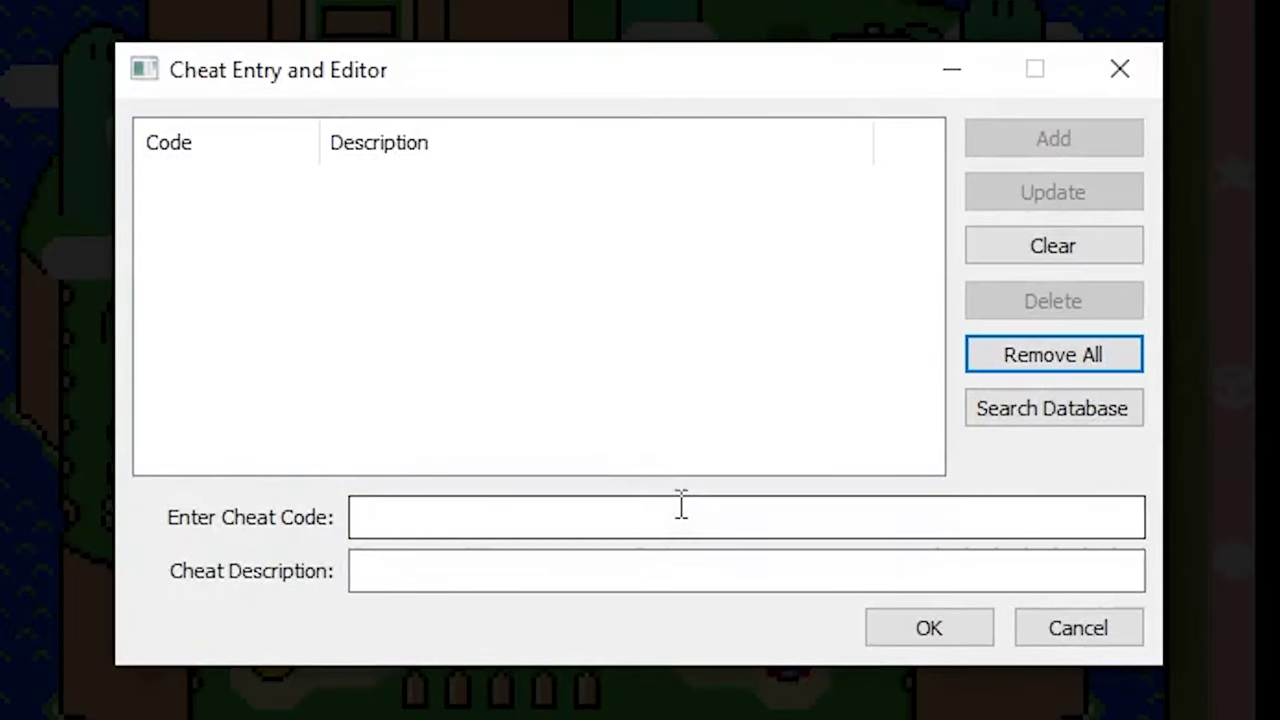
{"action": "left_click", "coordinate": [950, 630]}
- Turn off Apply Cheats, verify the editor is empty, and pause the emulation
{"action": "left_click", "coordinate": [395, 44]}
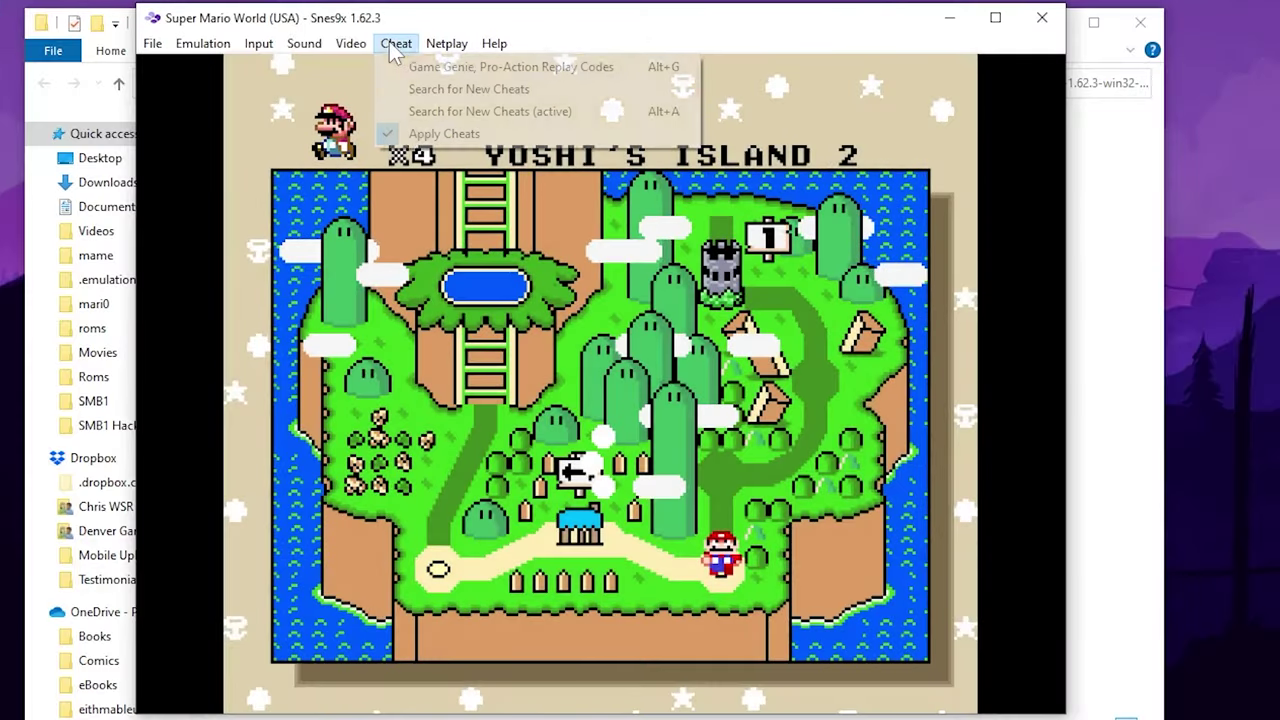
{"action": "left_click", "coordinate": [455, 138]}
{"action": "left_click", "coordinate": [400, 44]}
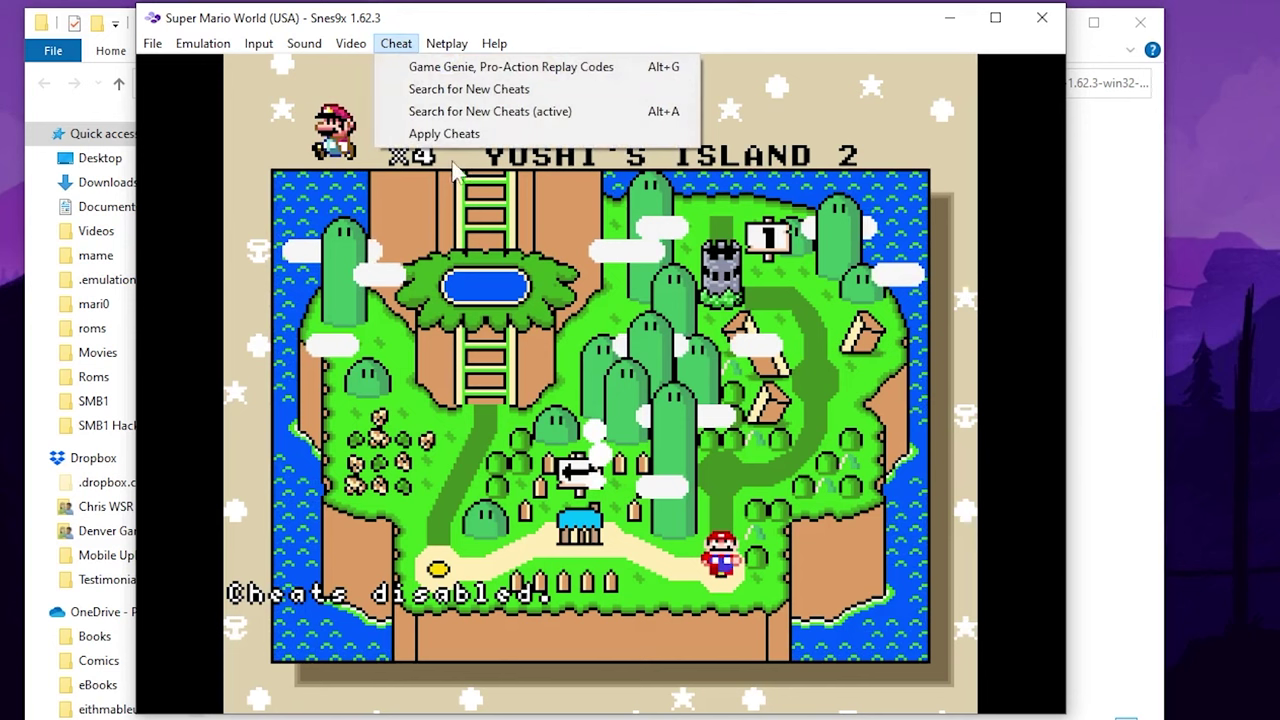
{"action": "key", "text": "alt+g"}
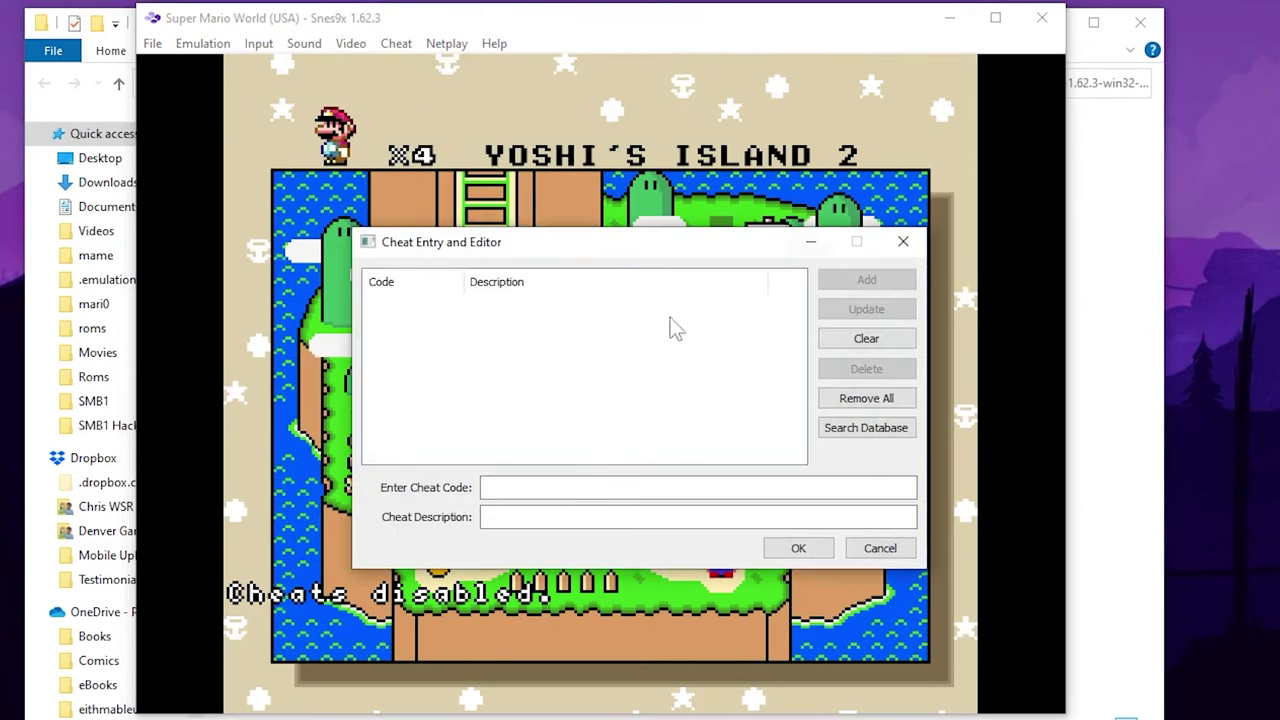
{"action": "left_click", "coordinate": [880, 548]}
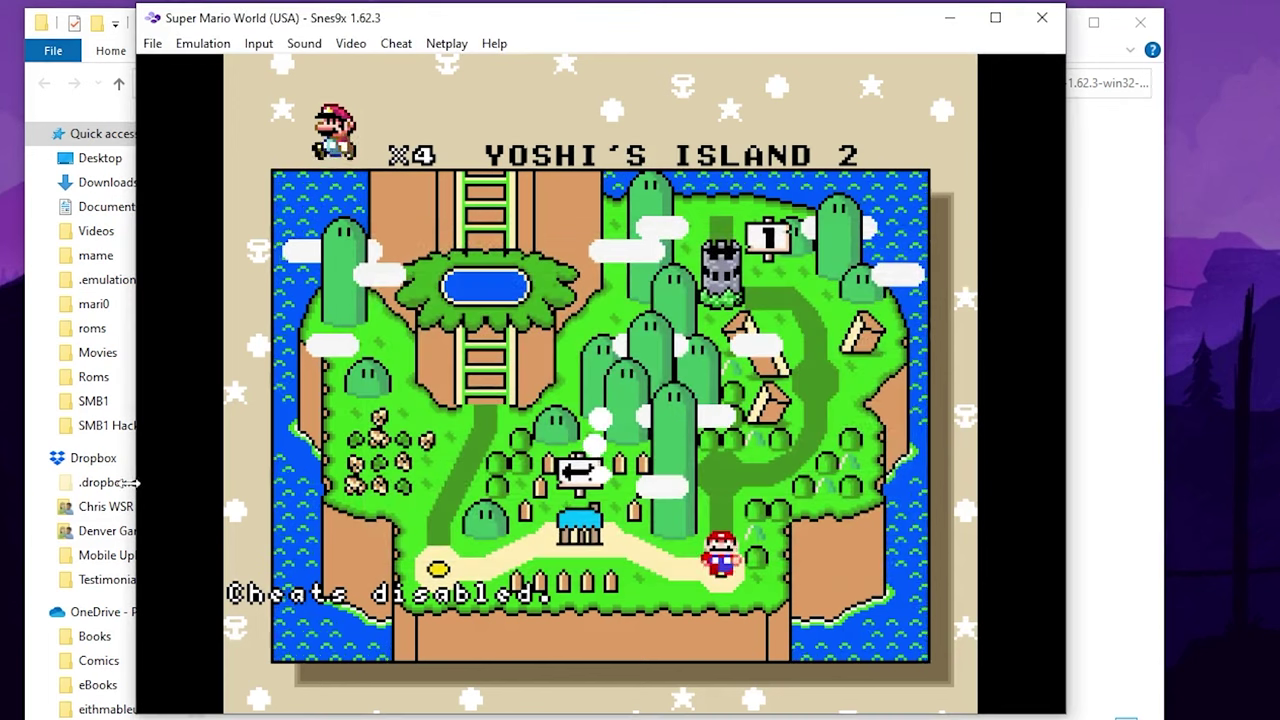
{"action": "left_click", "coordinate": [203, 43]}
{"action": "left_click", "coordinate": [215, 66]}
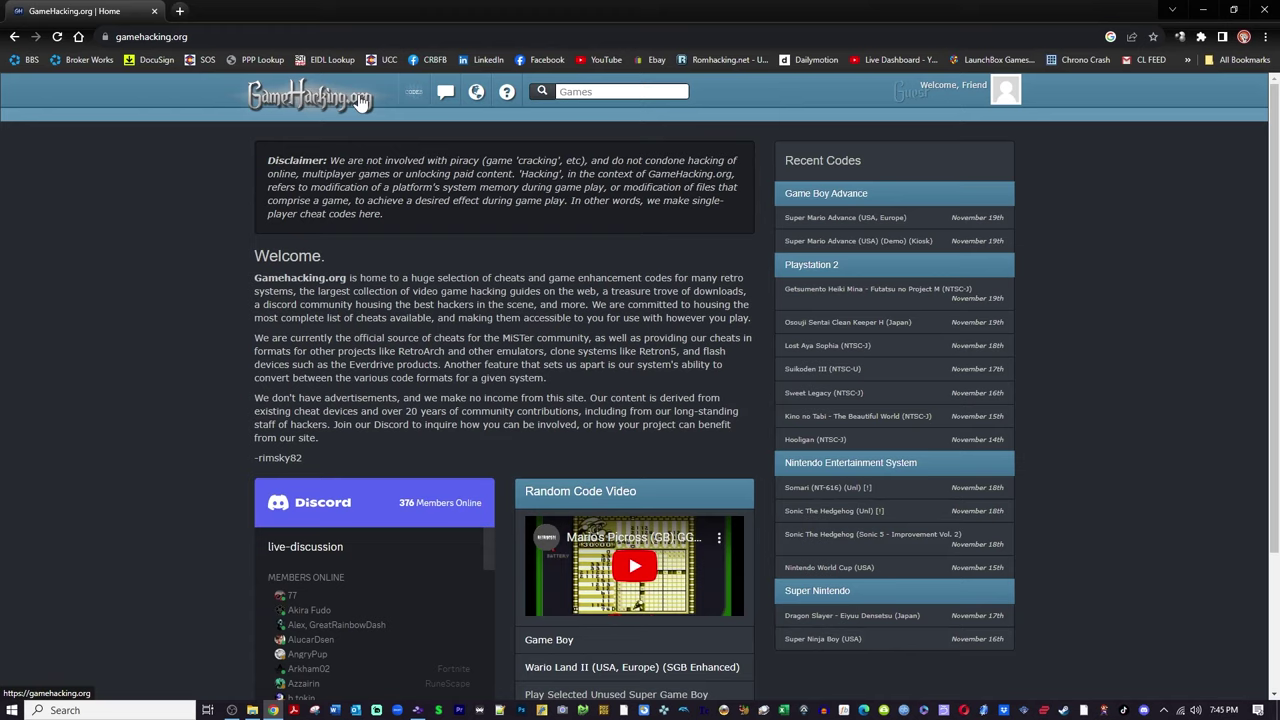
- Browse GameHacking.org's 'Super G - Super M' SNES list and open Super Mario World (USA)
{"action": "mouse_move", "coordinate": [408, 101]}
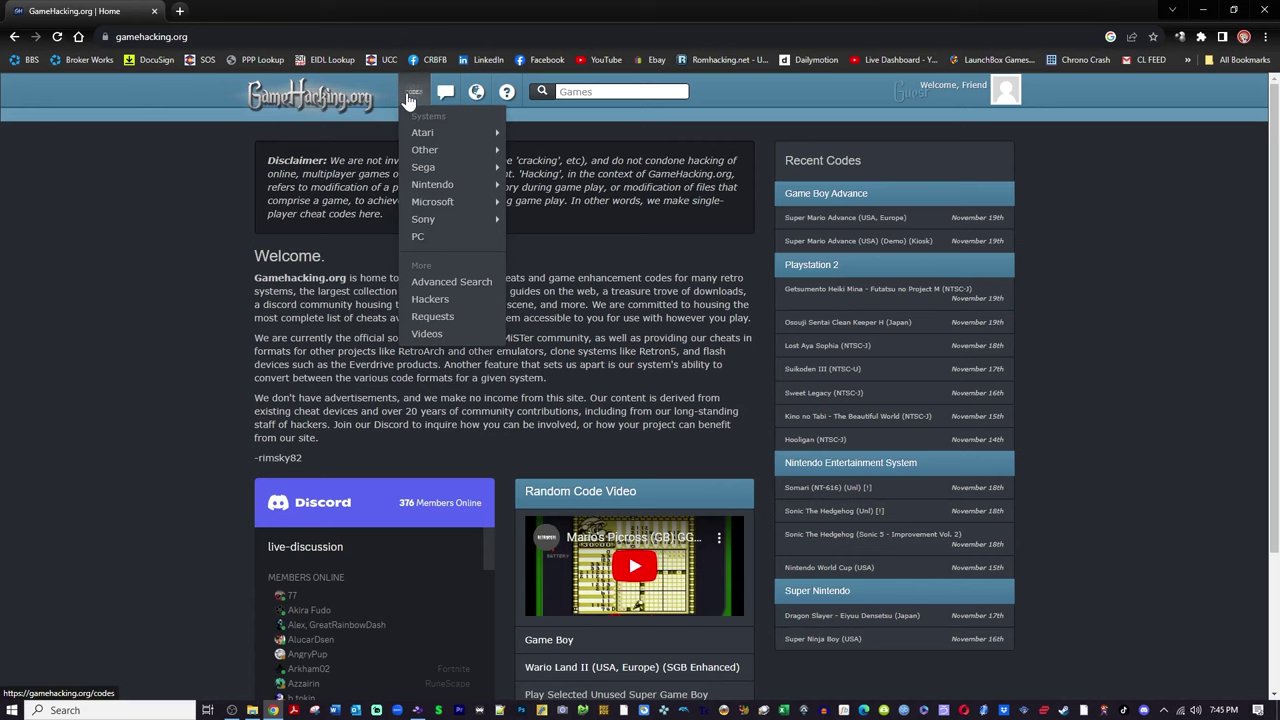
{"action": "mouse_move", "coordinate": [452, 190]}
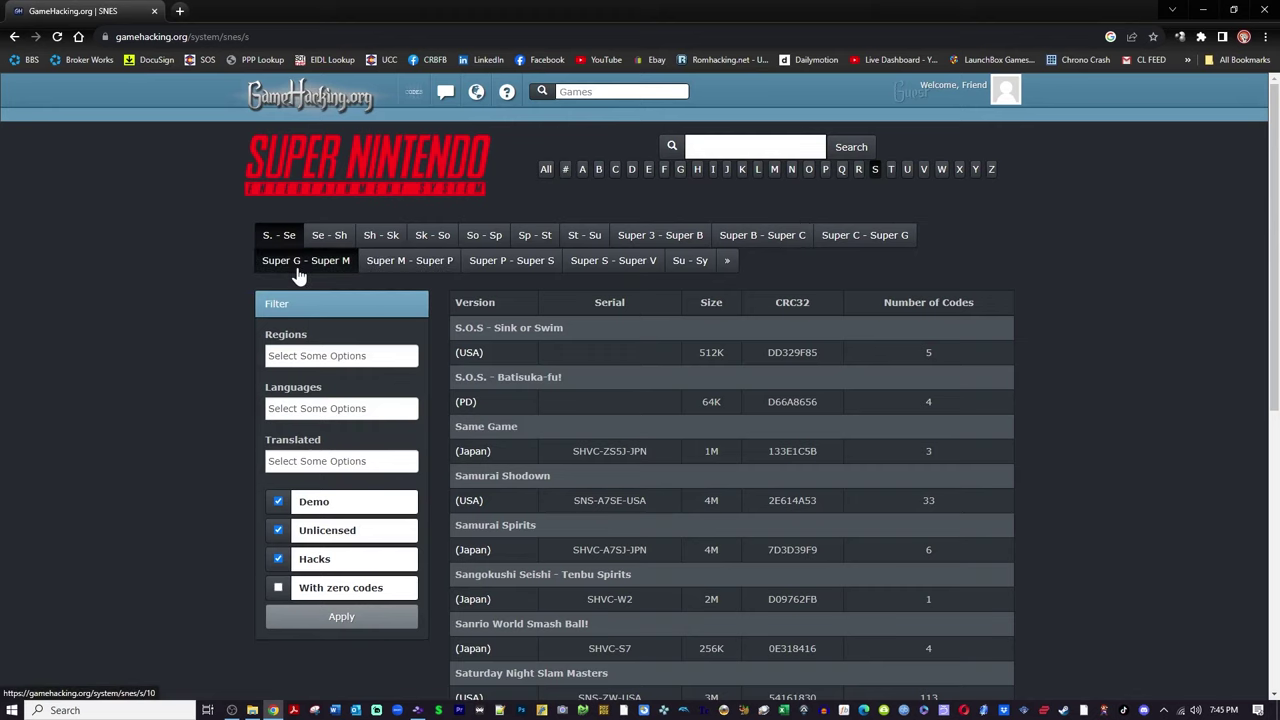
{"action": "left_click", "coordinate": [441, 262]}
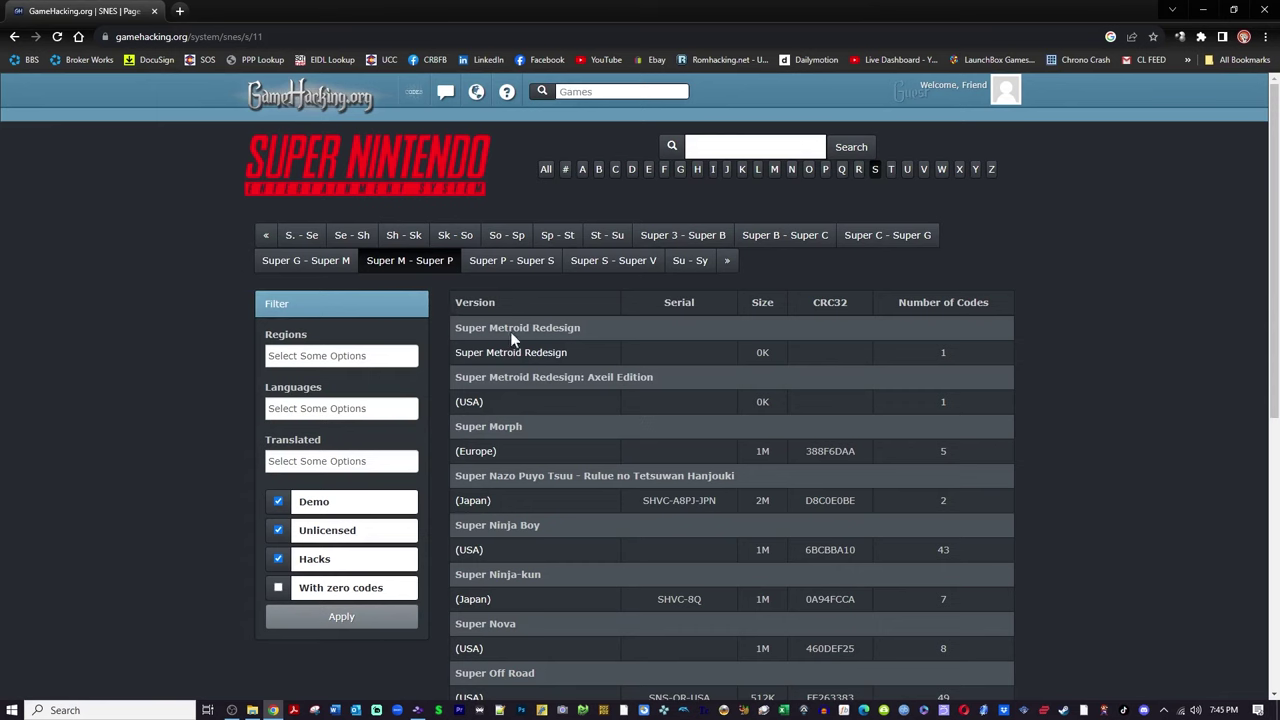
{"action": "left_click", "coordinate": [323, 262]}
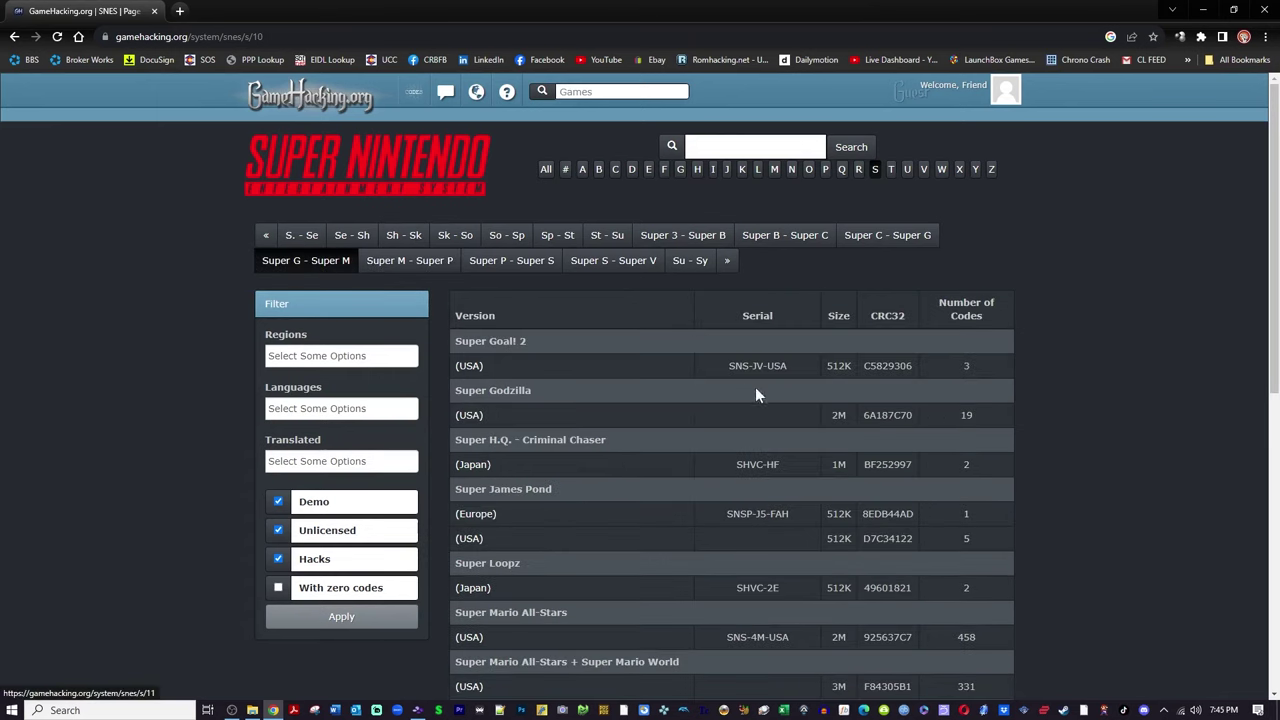
{"action": "scroll", "coordinate": [757, 390], "scroll_direction": "down", "scroll_amount": 10}
{"action": "scroll", "coordinate": [660, 391], "scroll_direction": "down", "scroll_amount": 1}
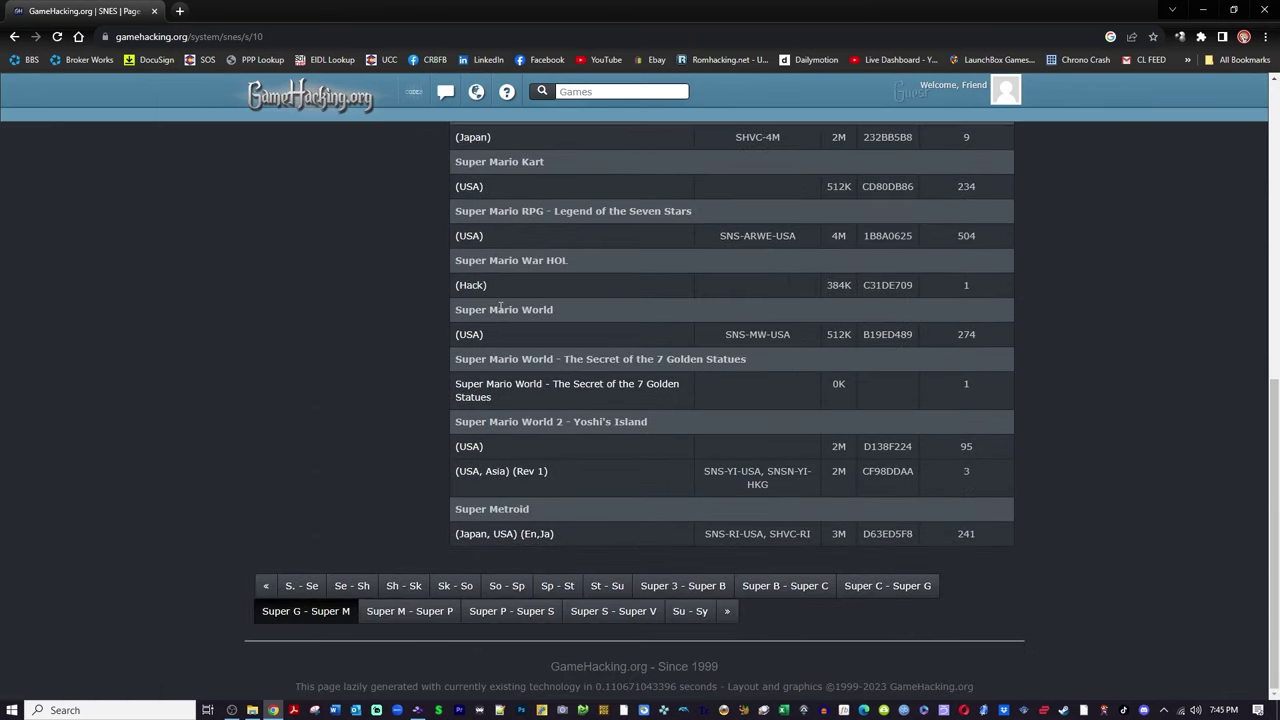
{"action": "left_click", "coordinate": [467, 341]}
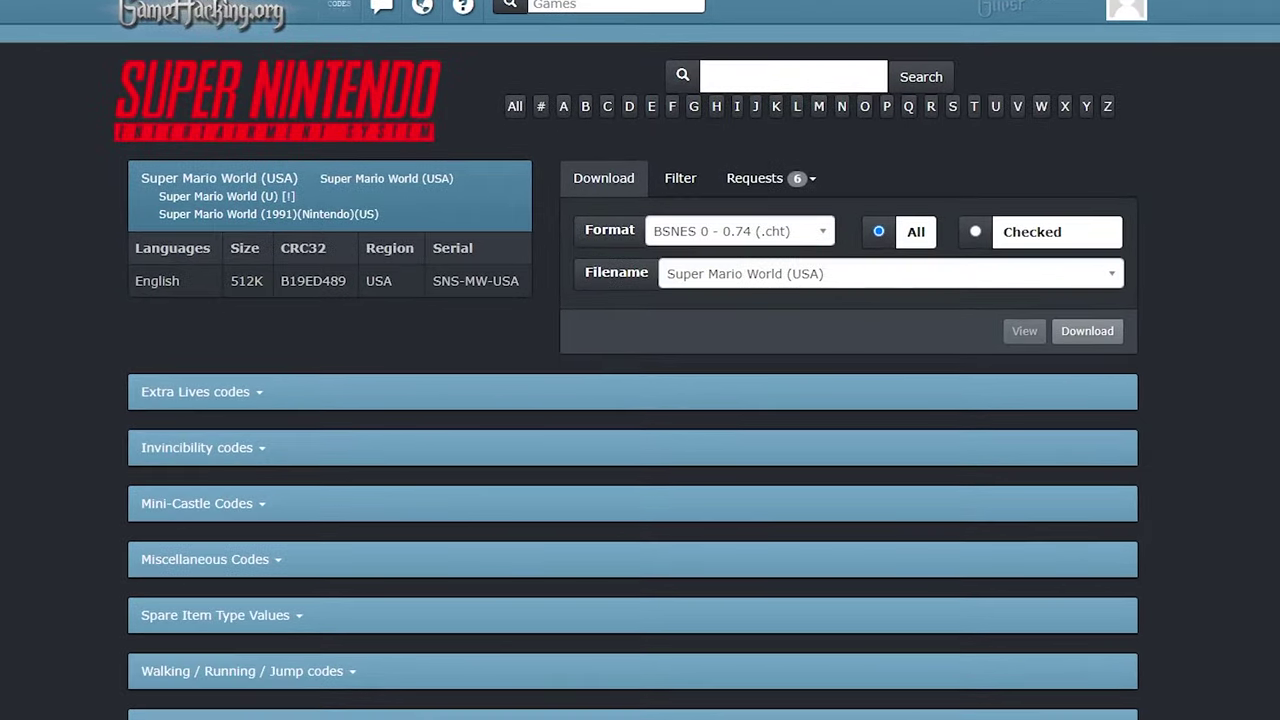
- Expand the Extra Lives and Invincibility code lists on the Super Mario World page
{"action": "left_click", "coordinate": [244, 398]}
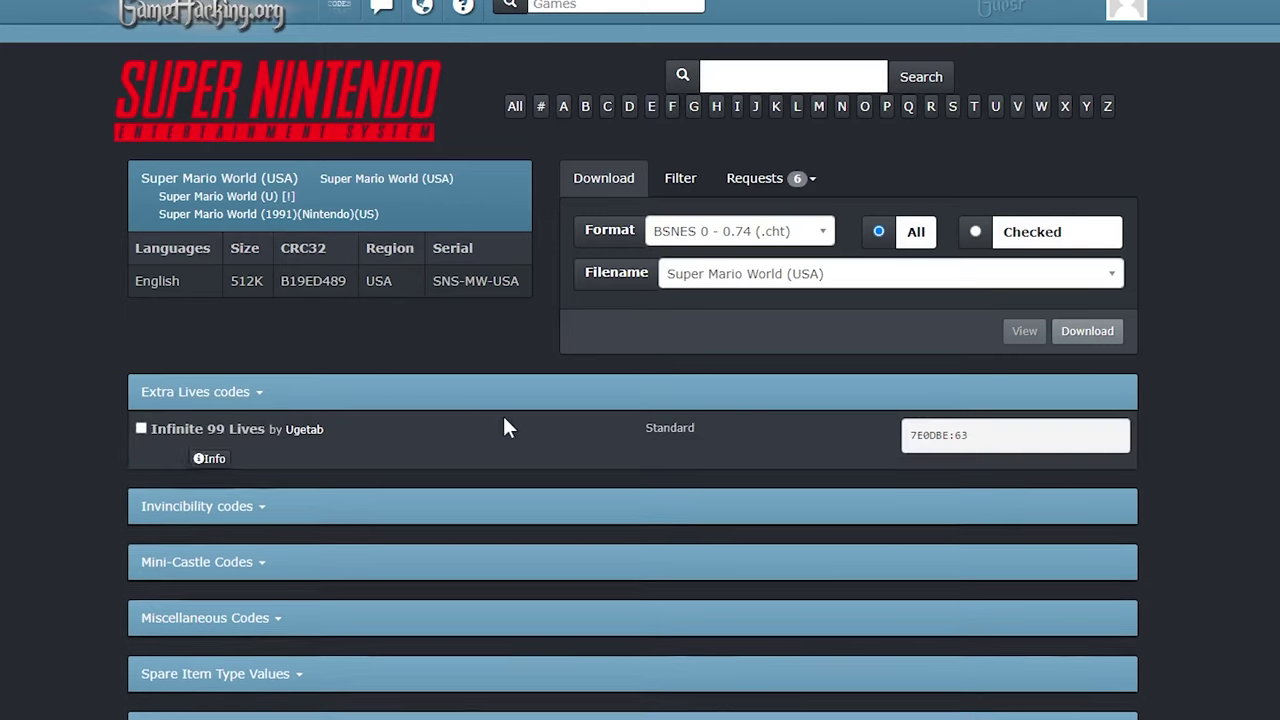
{"action": "left_click", "coordinate": [237, 516]}
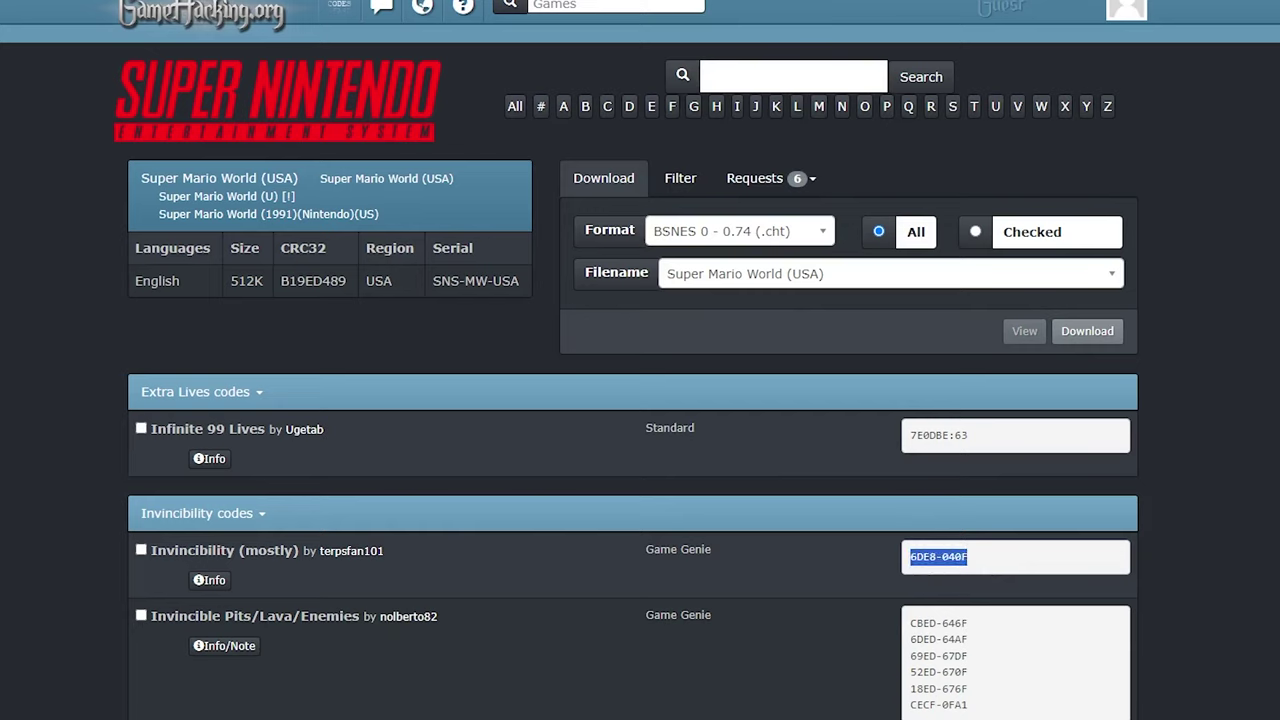
- Return to Snes9x and bring up the Game Genie, Pro-Action Replay Codes editor
{"action": "key", "text": "alt+Tab"}
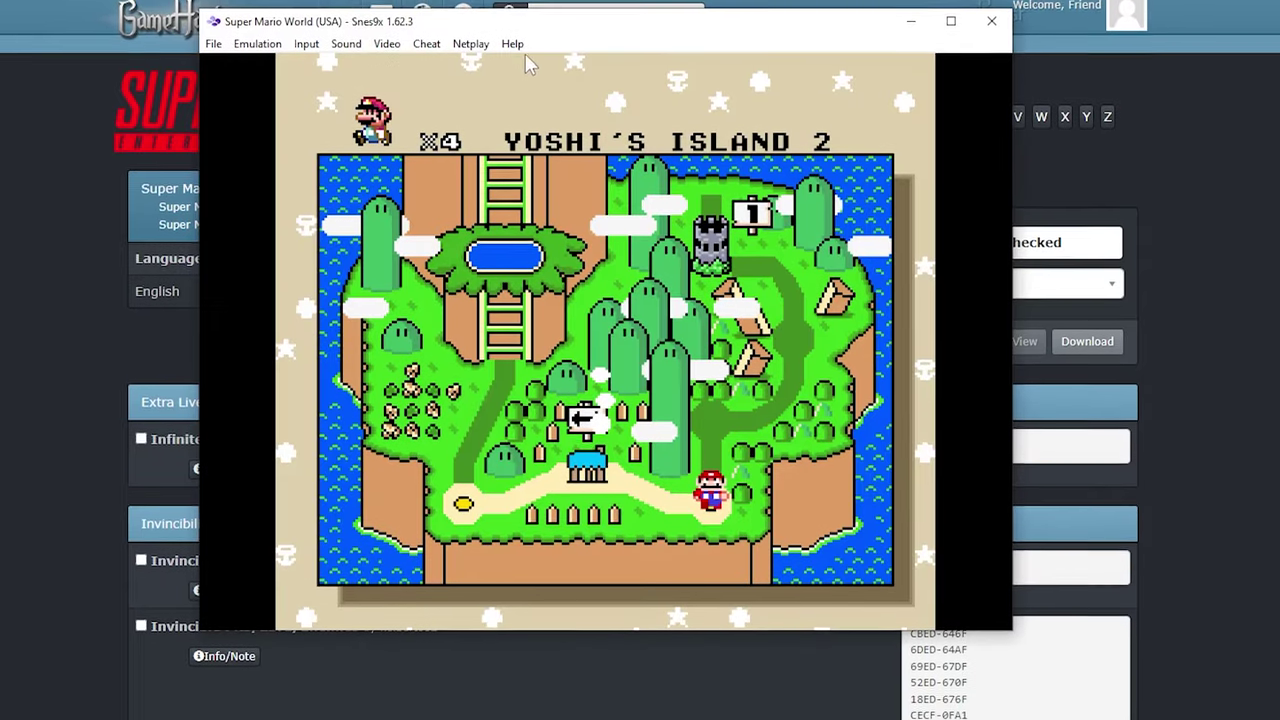
{"action": "left_click", "coordinate": [426, 34]}
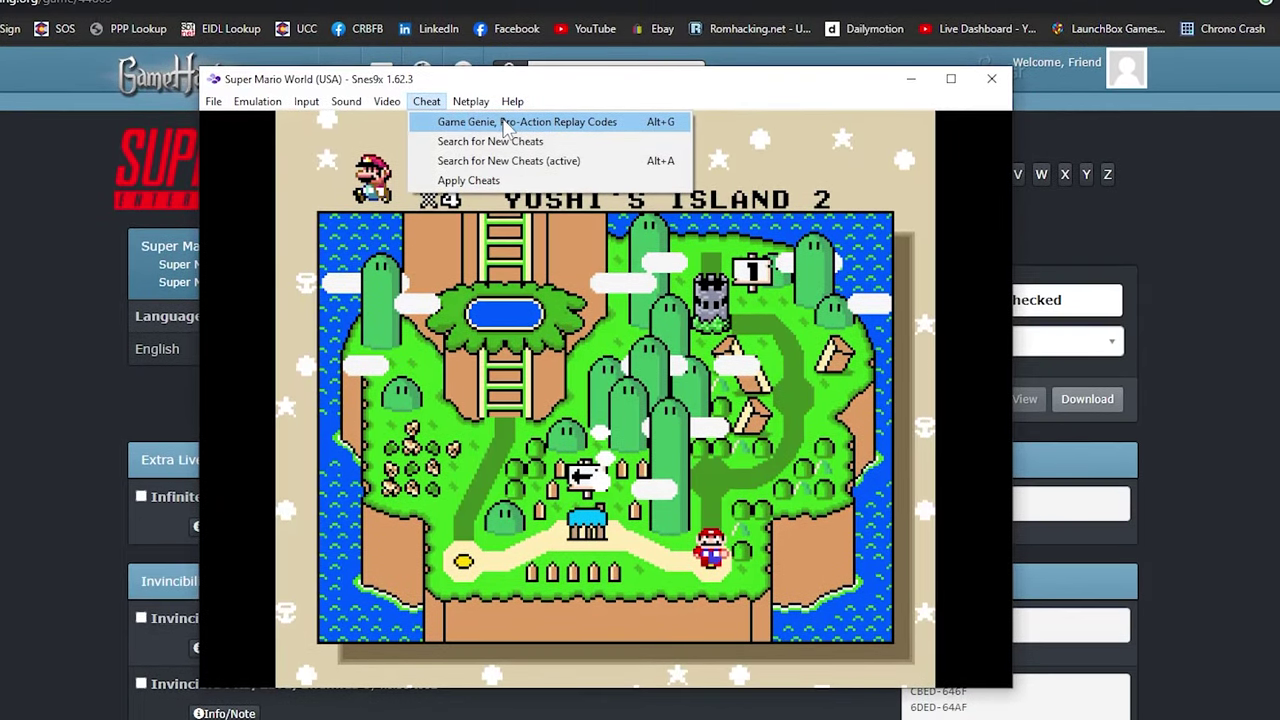
{"action": "left_click", "coordinate": [283, 99]}
{"action": "left_click", "coordinate": [257, 101]}
{"action": "left_click", "coordinate": [257, 101]}
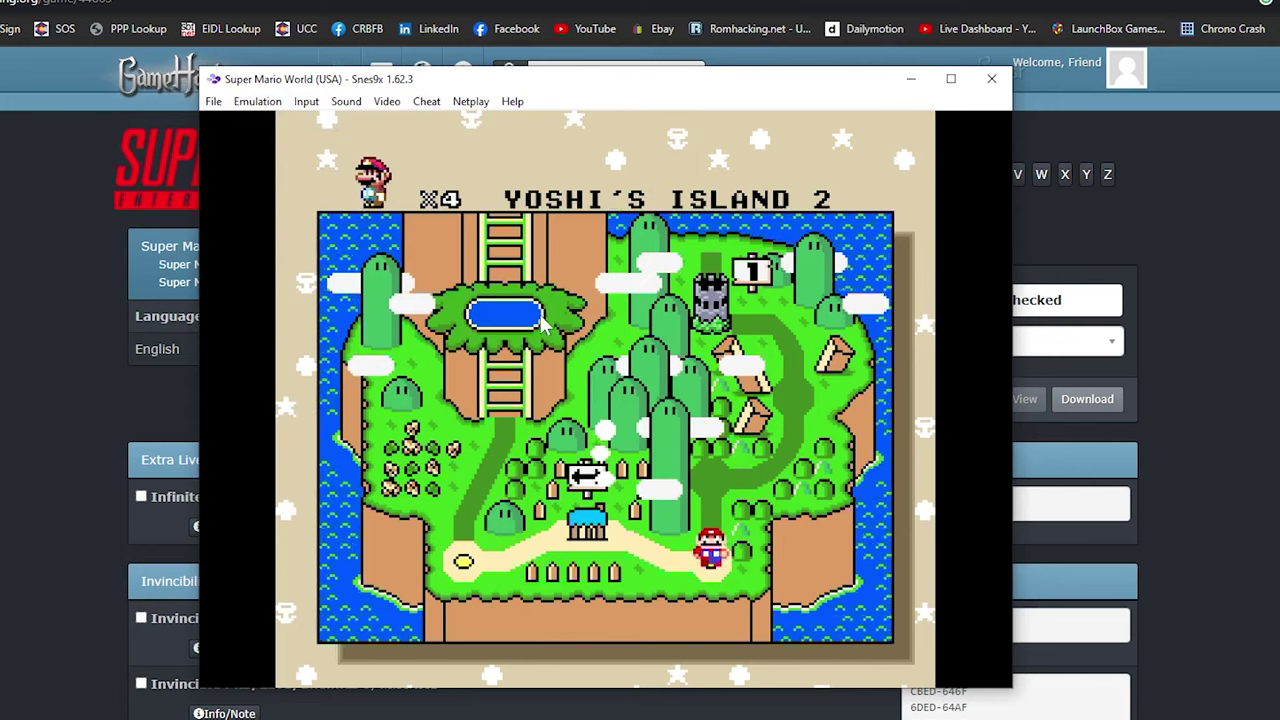
{"action": "left_click", "coordinate": [426, 101]}
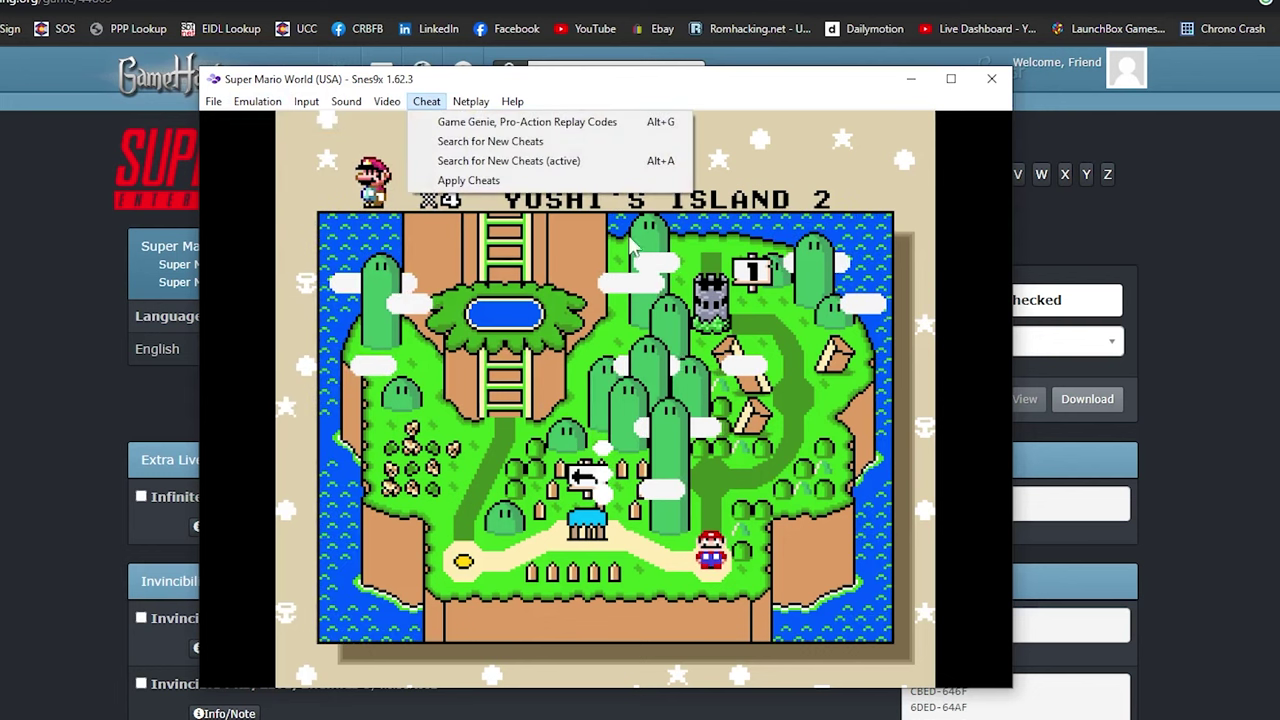
{"action": "left_click", "coordinate": [533, 122]}
- Add code 6DE8-040F as a ticked cheat named 'Invincibility' and close the editor
{"action": "left_click", "coordinate": [549, 486]}
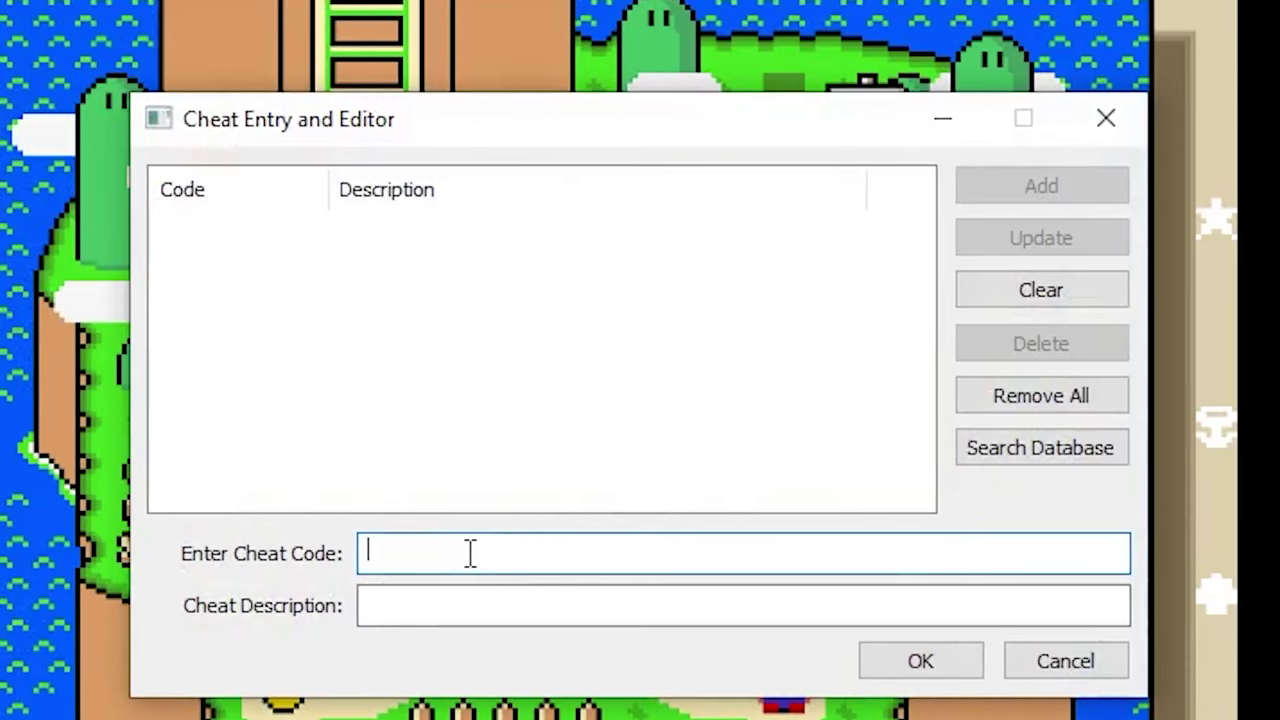
{"action": "type", "text": "6DE8-040F"}
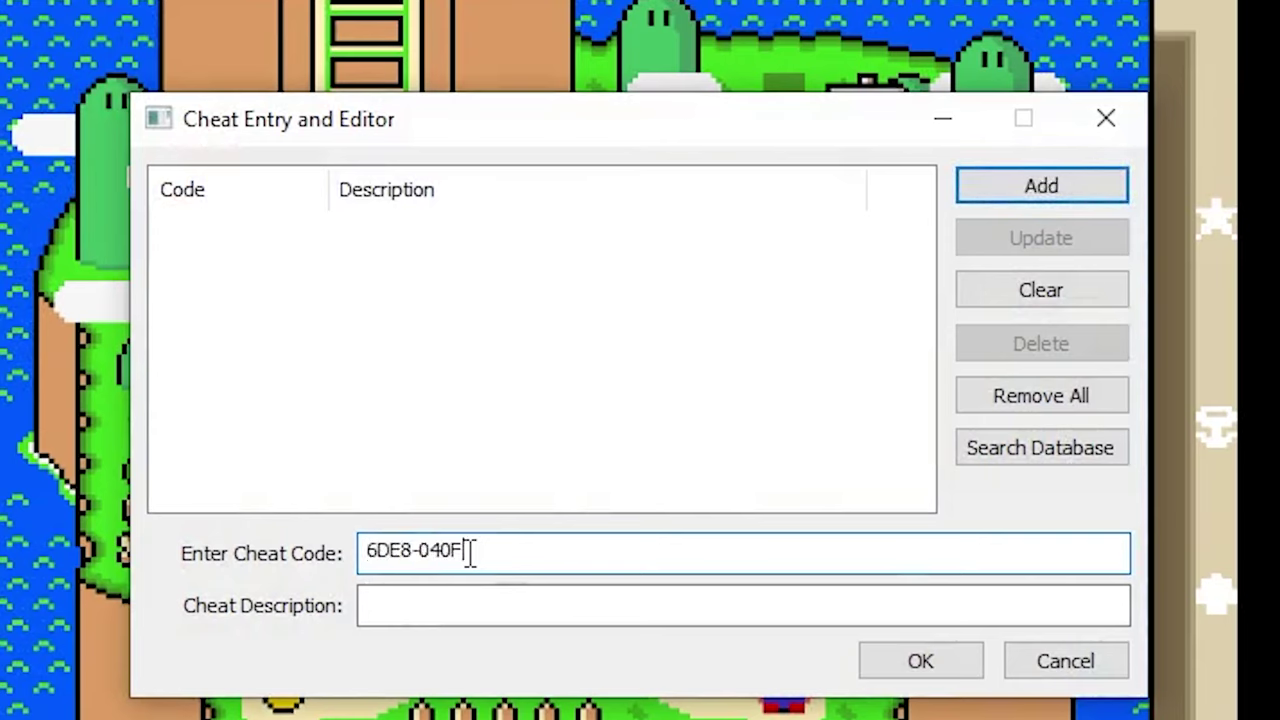
{"action": "left_click", "coordinate": [476, 607]}
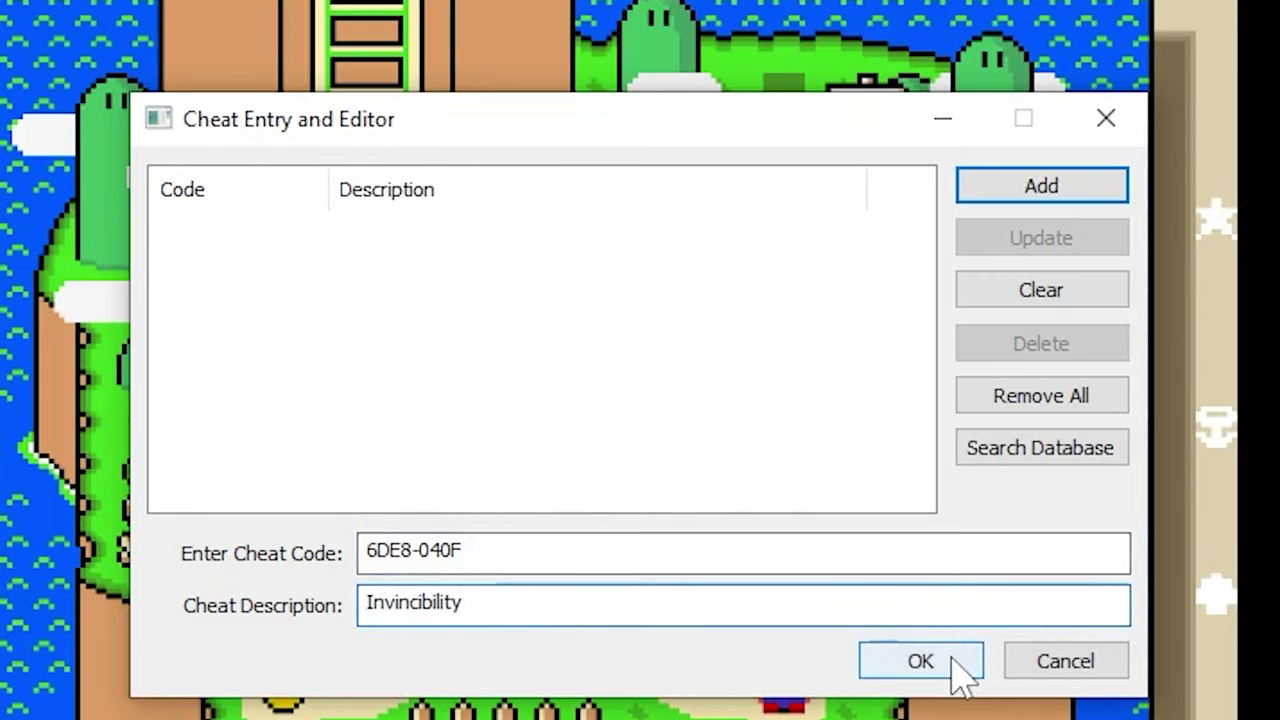
{"action": "left_click", "coordinate": [1051, 193]}
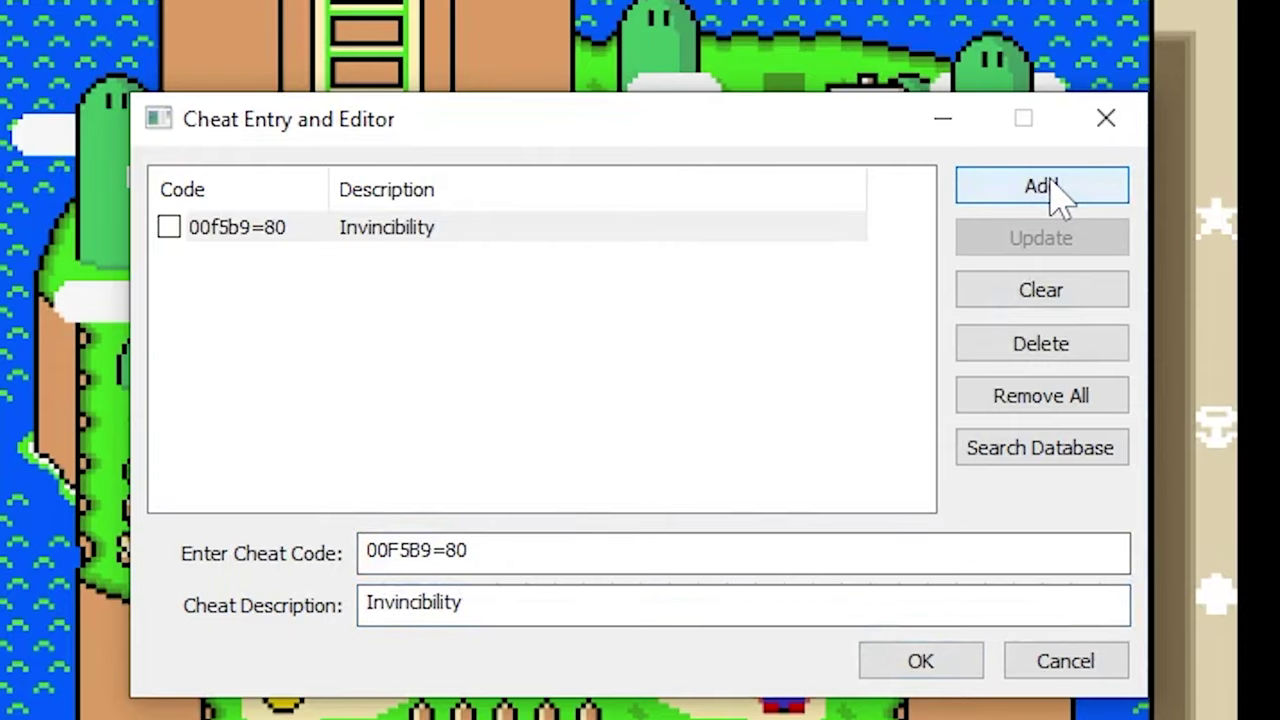
{"action": "left_click", "coordinate": [170, 228]}
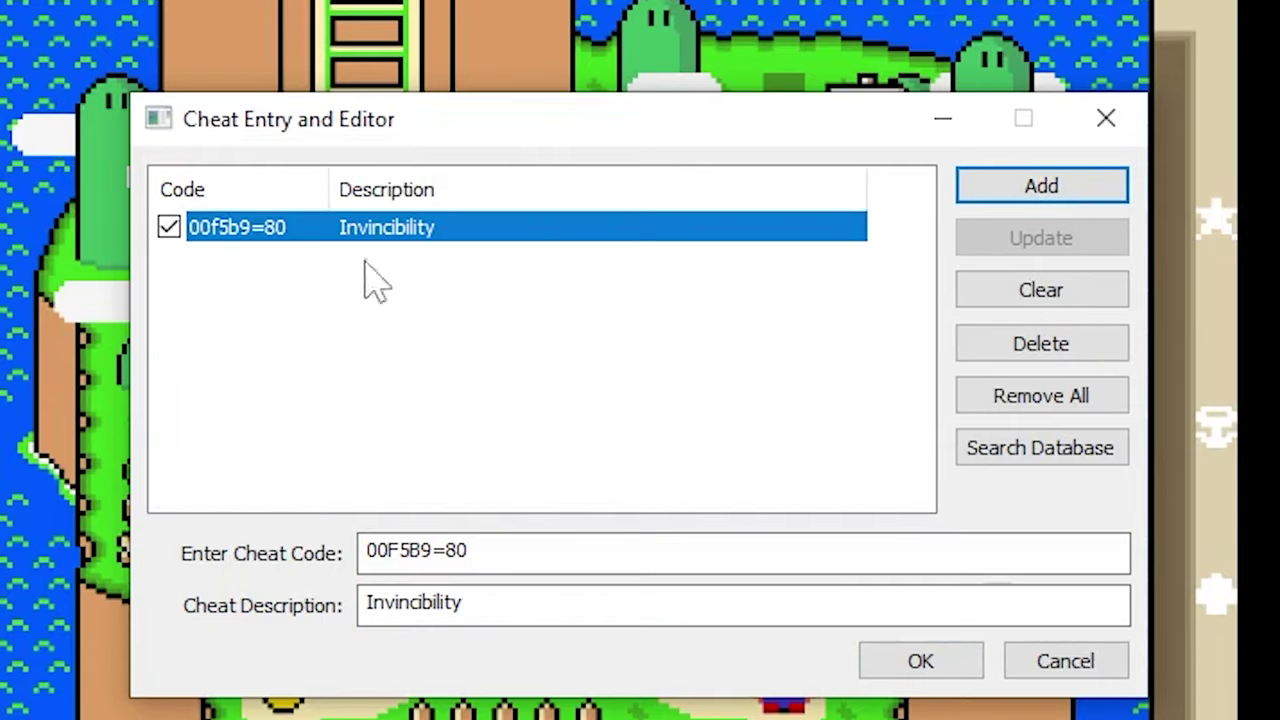
{"action": "left_click", "coordinate": [972, 650]}
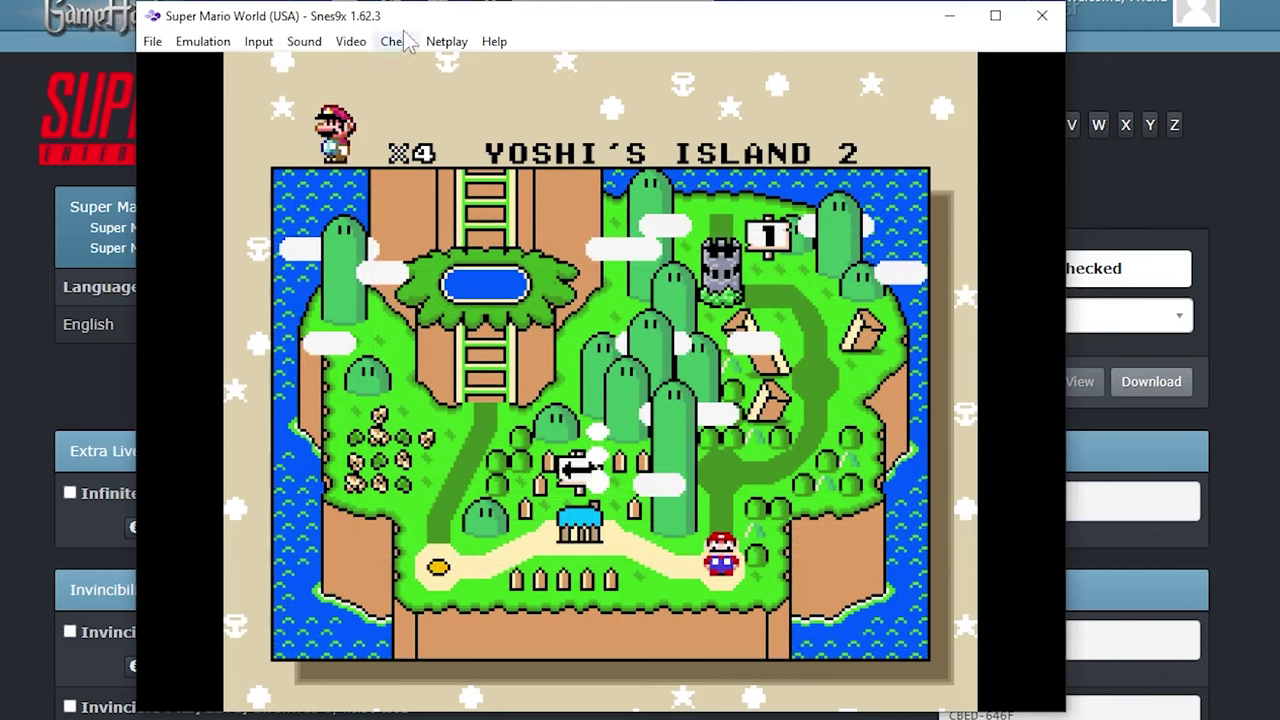
{"action": "left_click", "coordinate": [396, 41]}
- Enable Apply Cheats, enter Yoshi's Island 2, and run Mario into the row of Koopas
{"action": "left_click", "coordinate": [425, 131]}
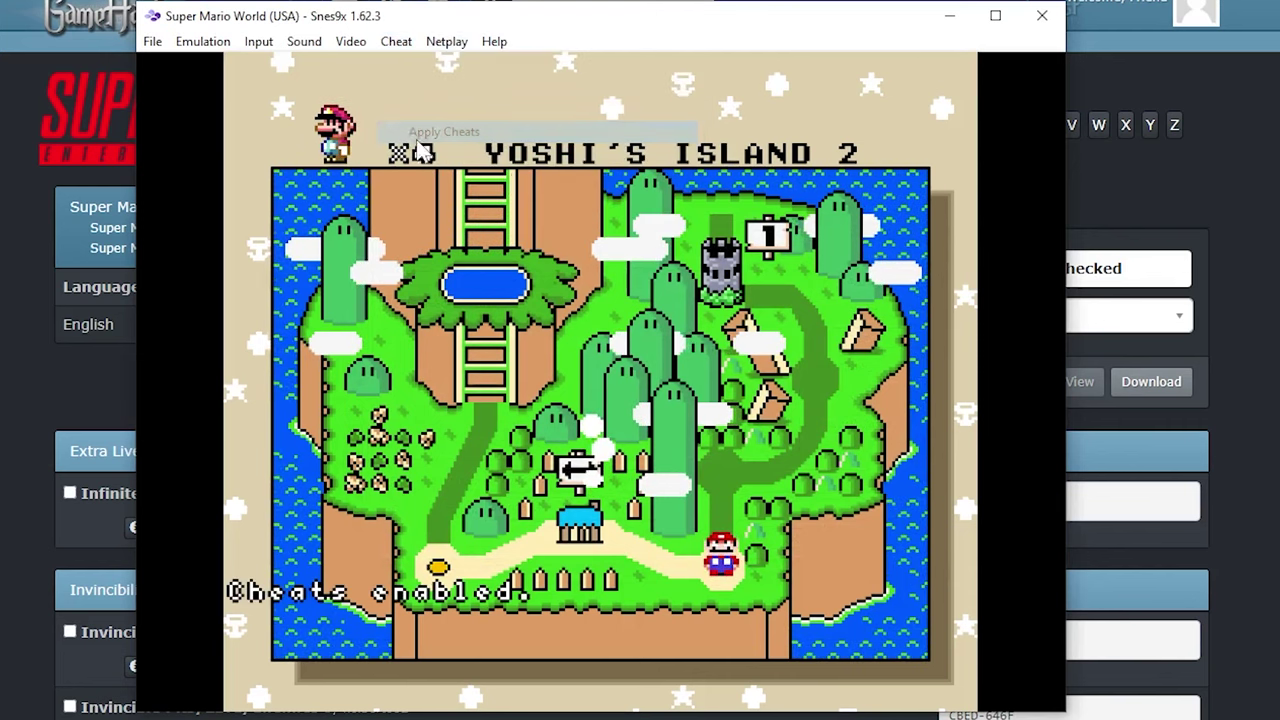
{"action": "key", "text": "x"}
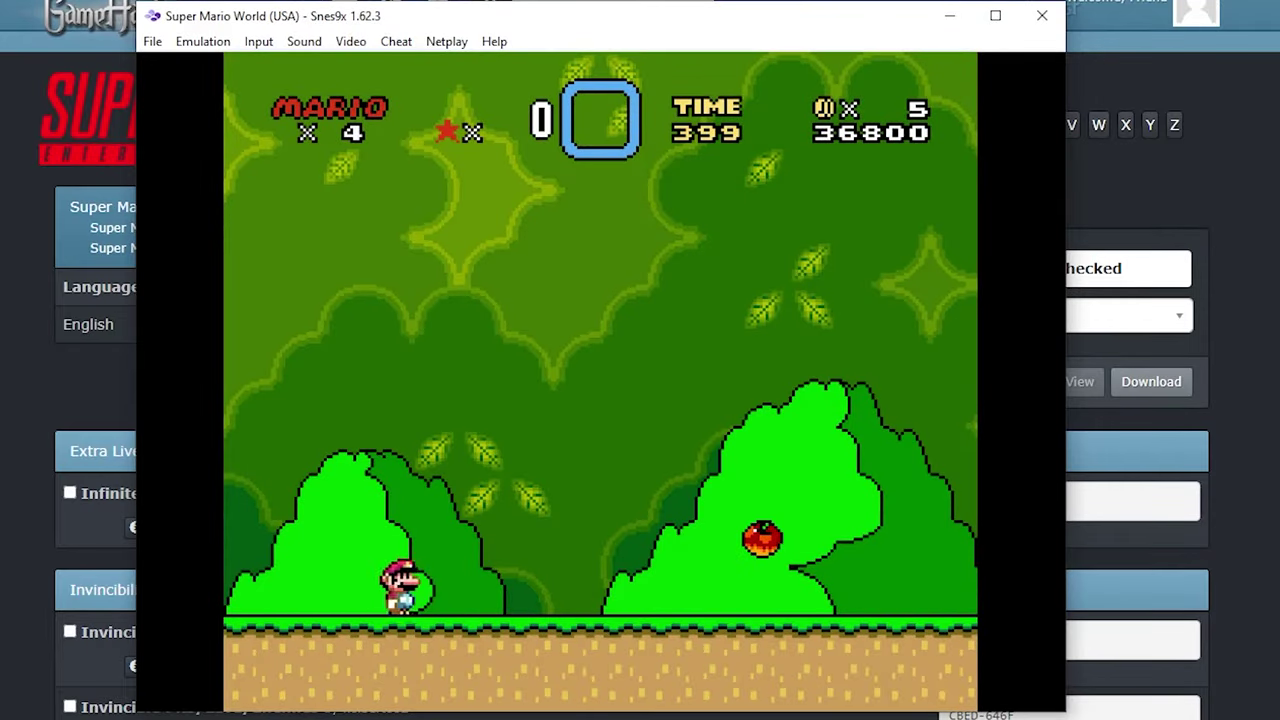
{"action": "key", "text": "Right"}
{"action": "key", "text": "c"}
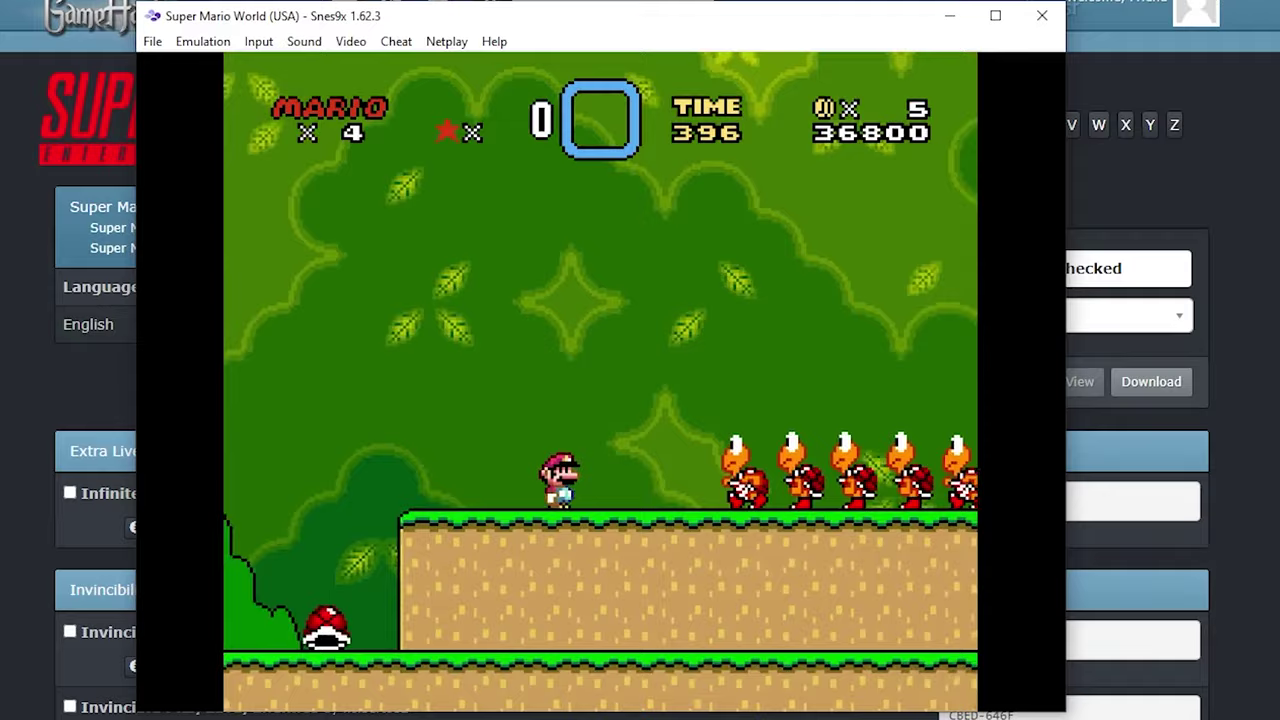
{"action": "key", "text": "Right"}
{"action": "key", "text": "c"}
{"action": "key", "text": "Left"}
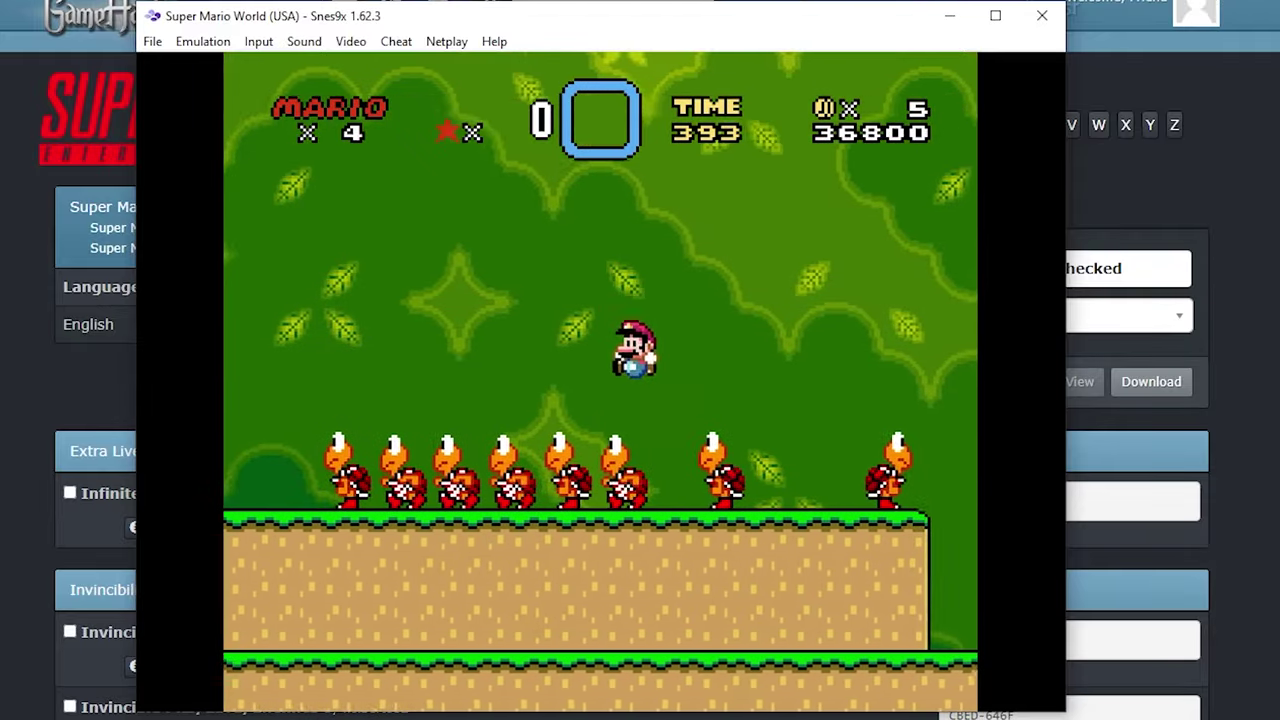
{"action": "key", "text": "Left"}
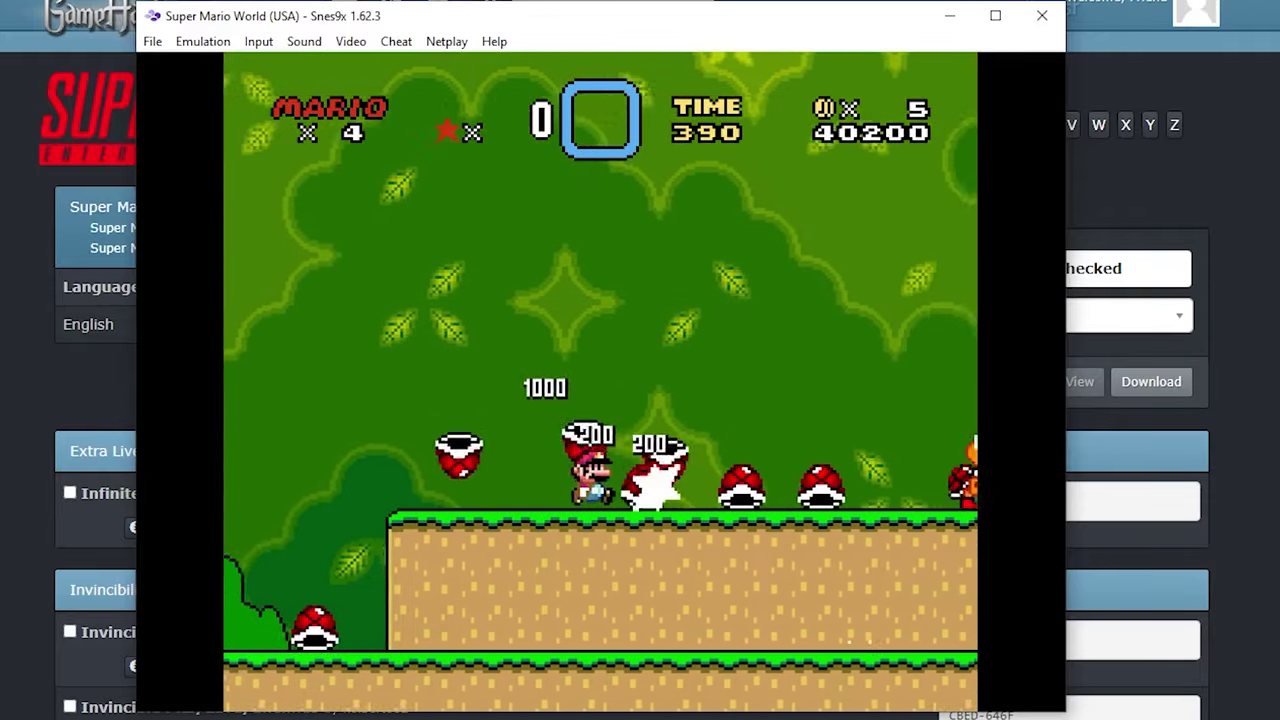
- Play further right, jumping onto the item block, collecting coins and grabbing a red shell
{"action": "key", "text": "Right"}
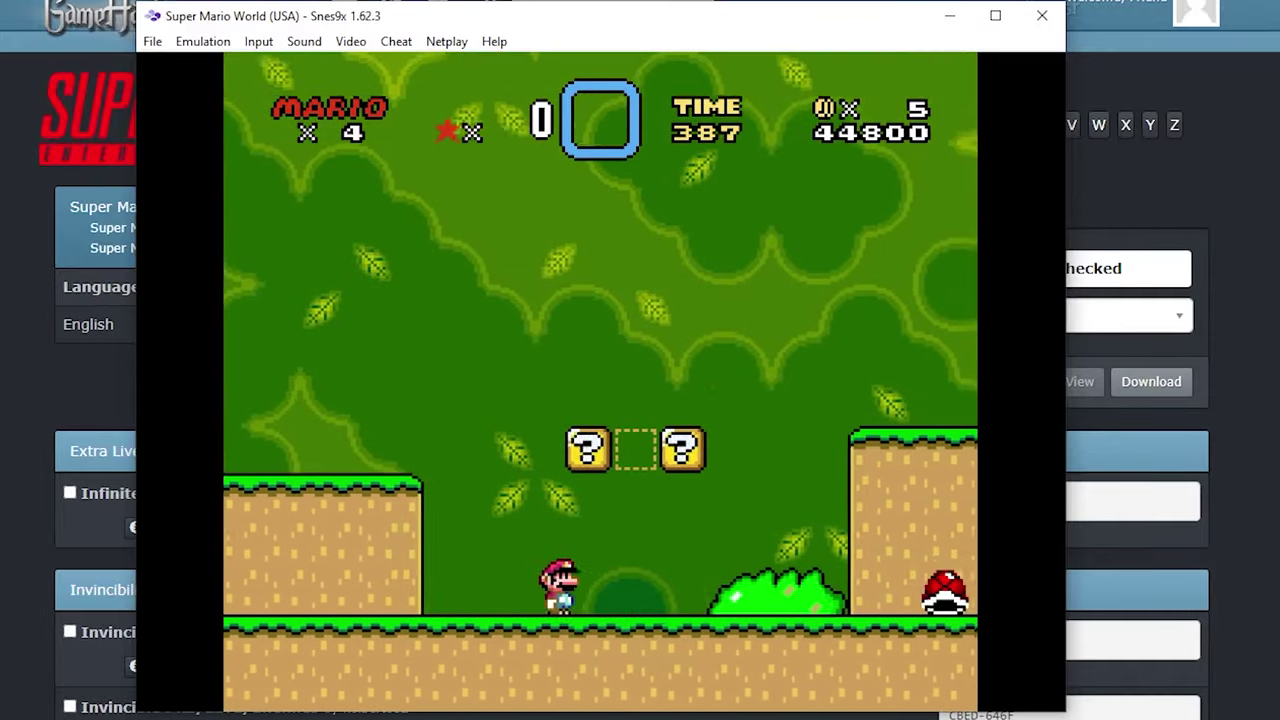
{"action": "key", "text": "Right"}
{"action": "key", "text": "c"}
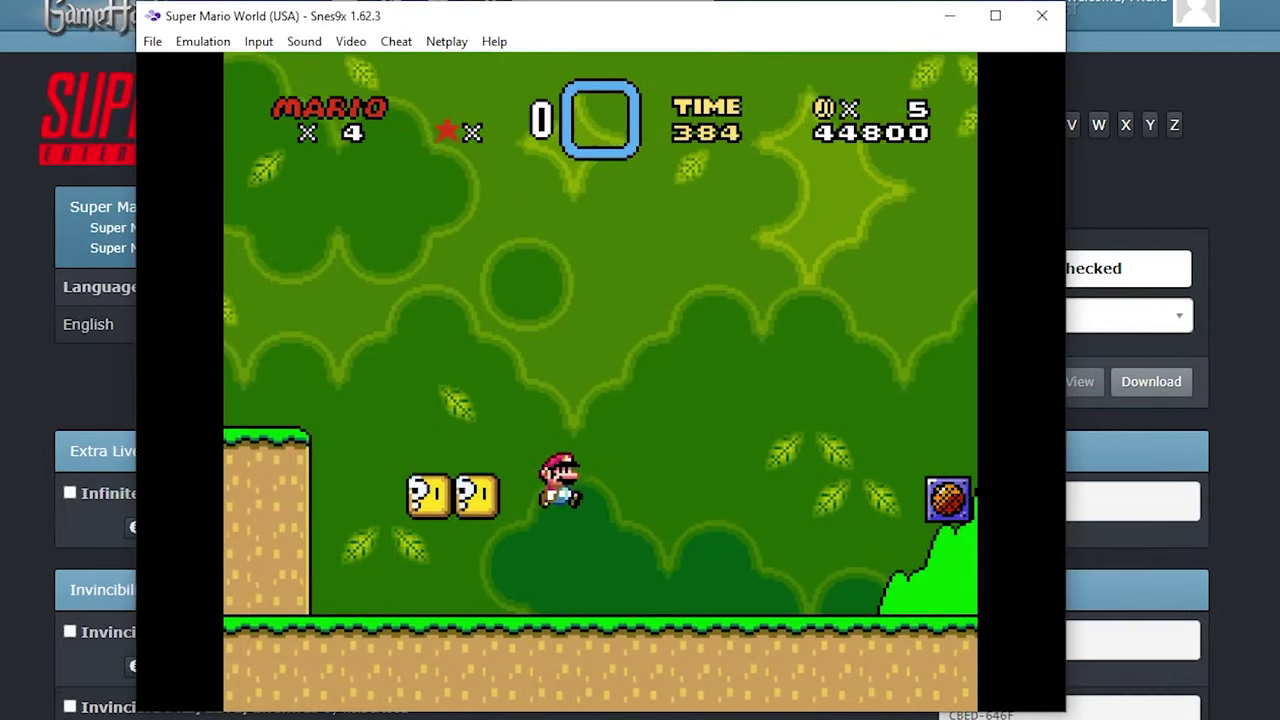
{"action": "key", "text": "Right"}
{"action": "key", "text": "c"}
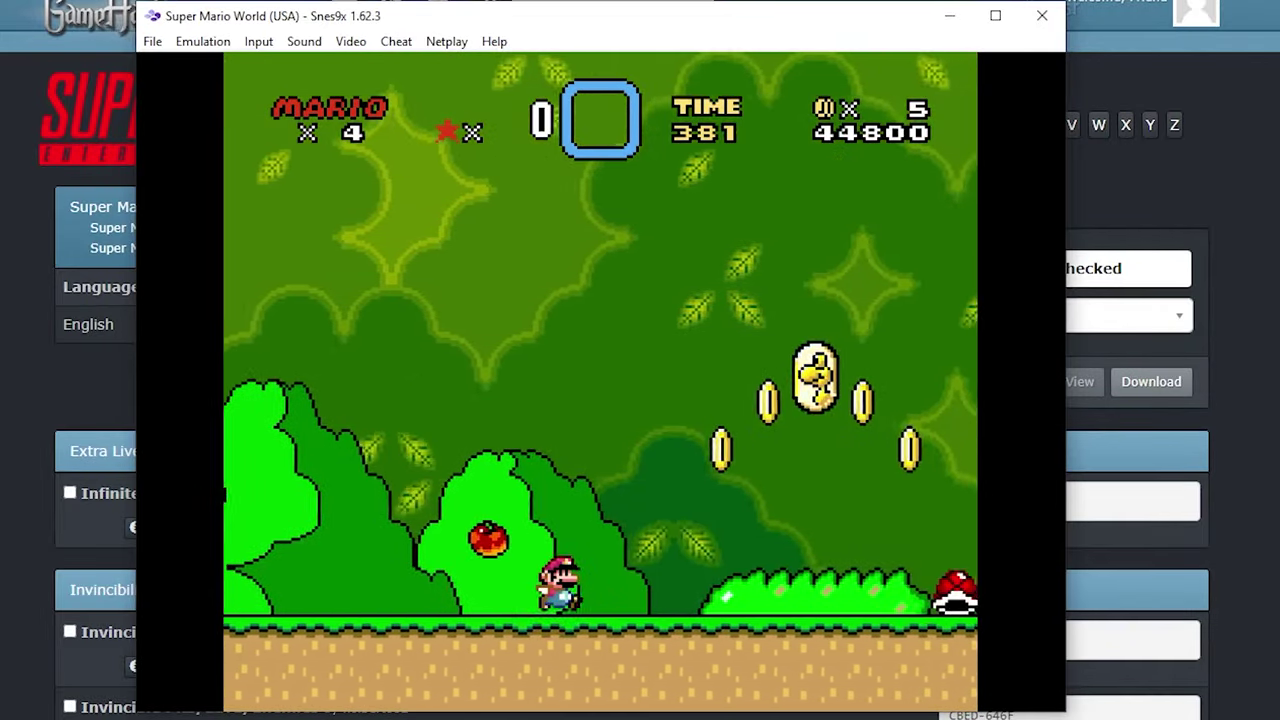
{"action": "key", "text": "Right"}
{"action": "key", "text": "c"}
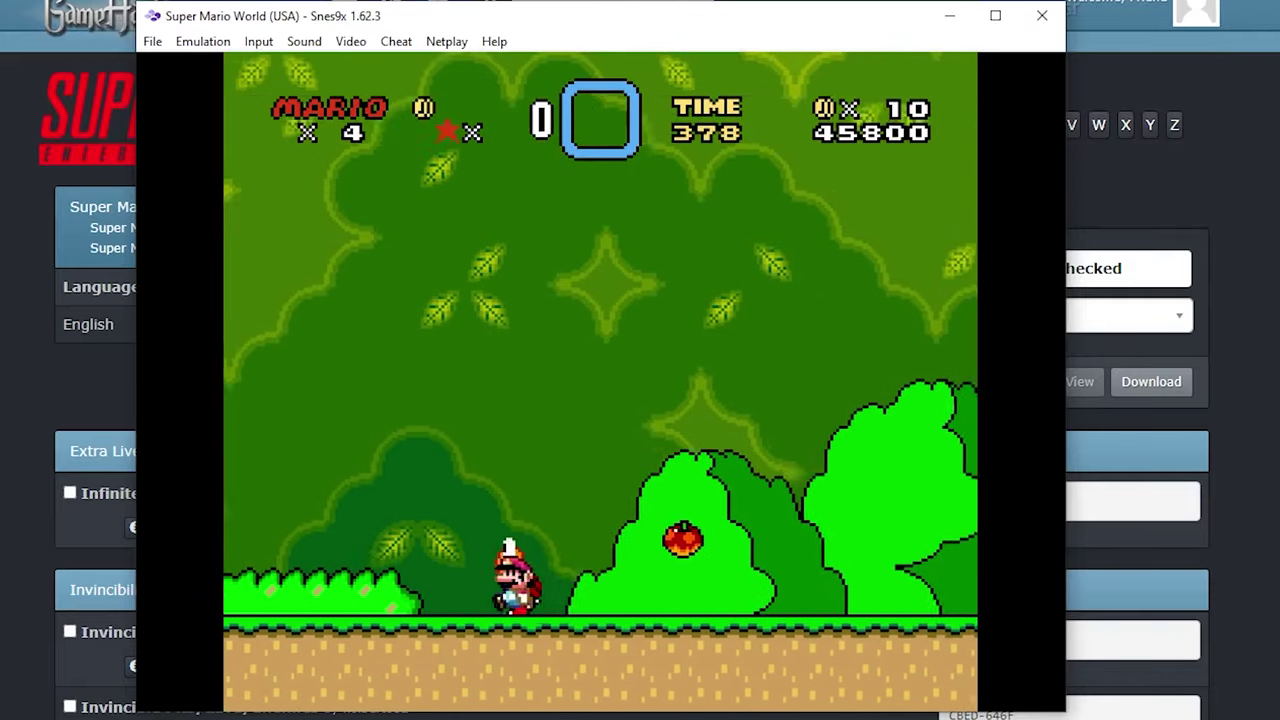
{"action": "key", "text": "Right"}
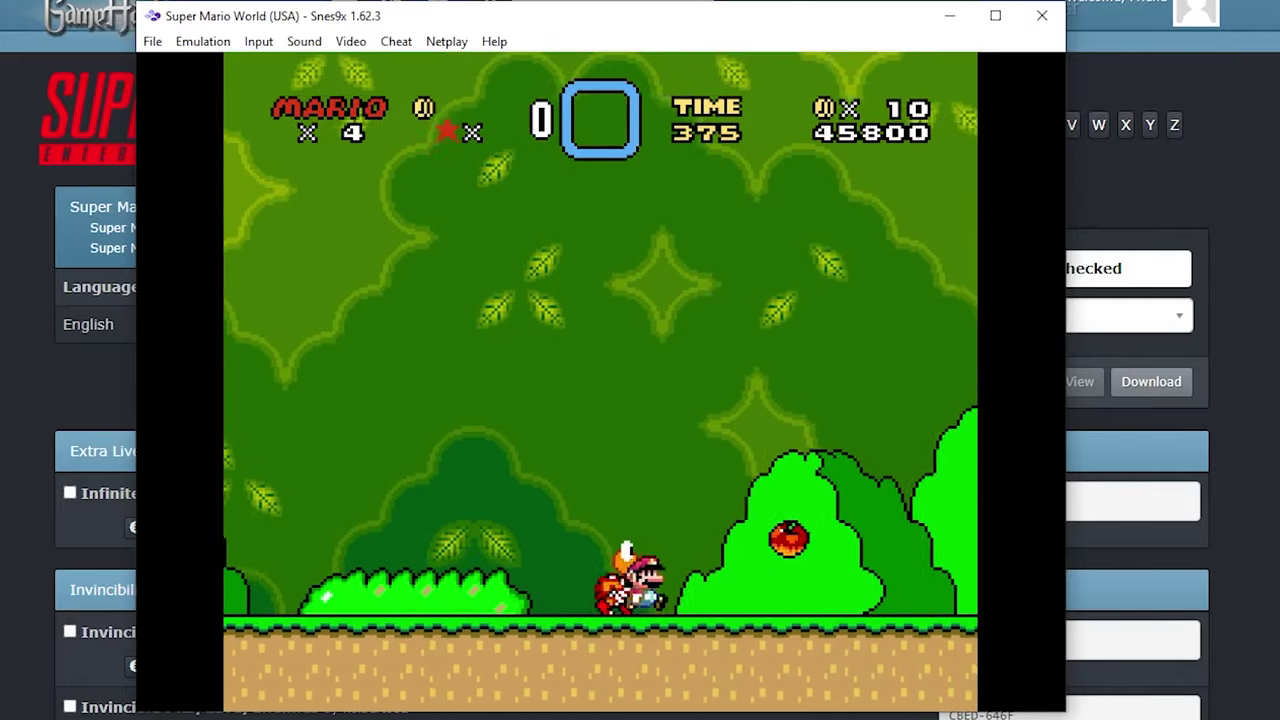
{"action": "key", "text": "Left"}
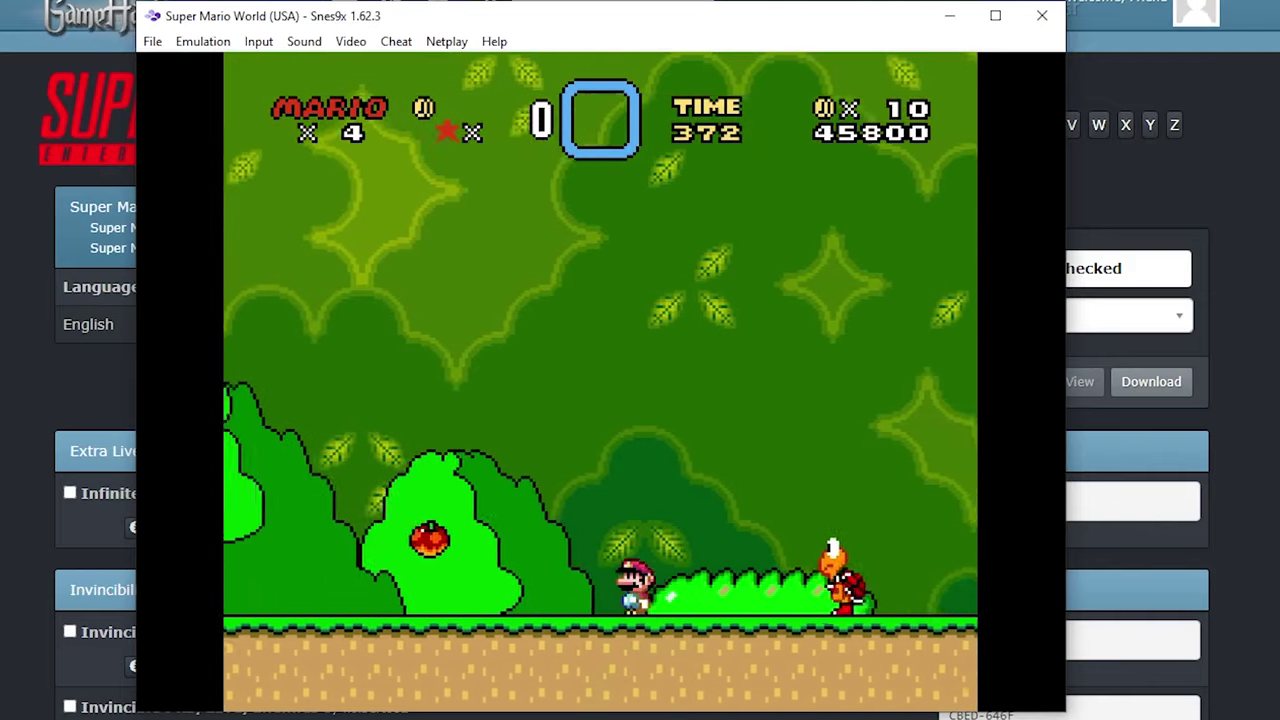
{"action": "key", "text": "Right"}
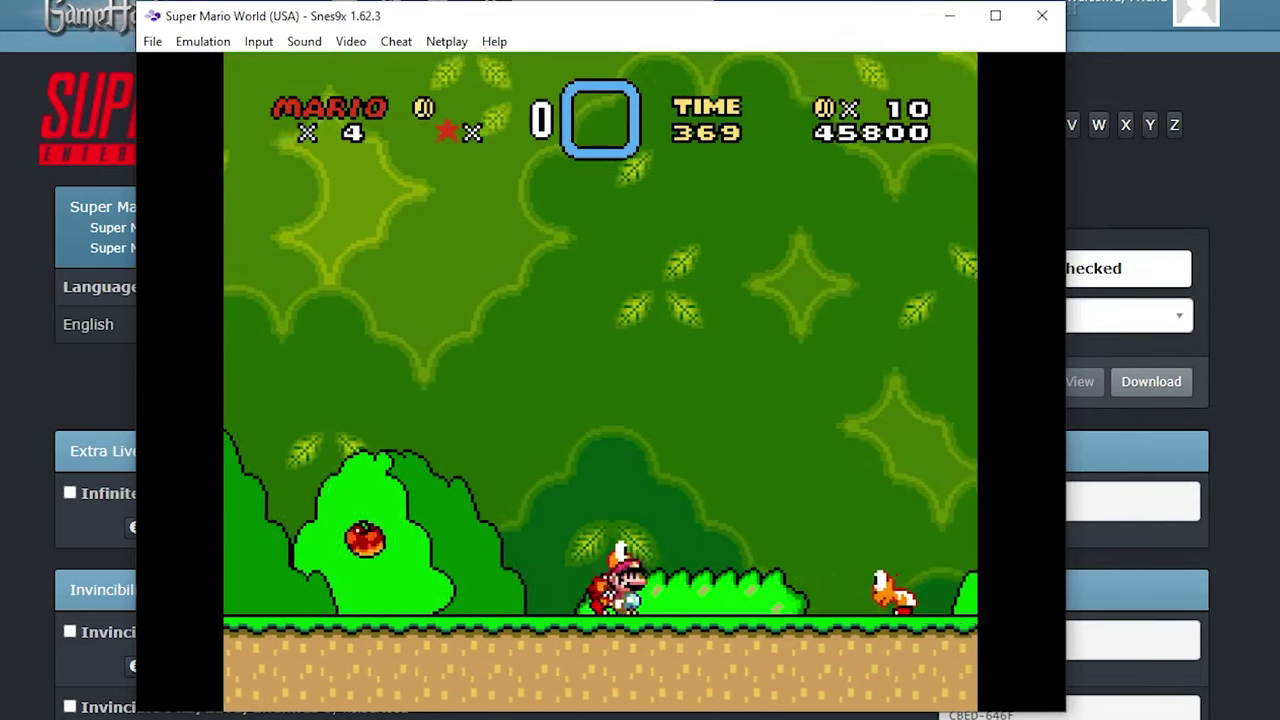
{"action": "key", "text": "Right"}
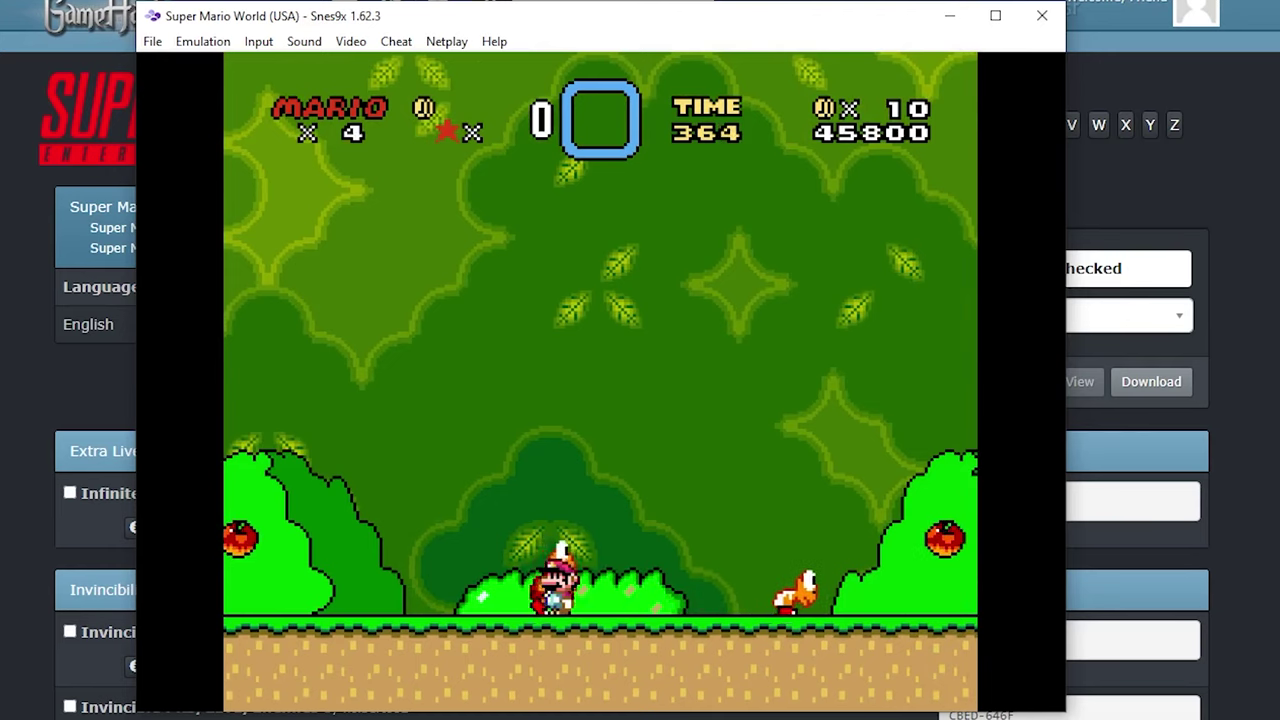
{"action": "left_click", "coordinate": [229, 44]}
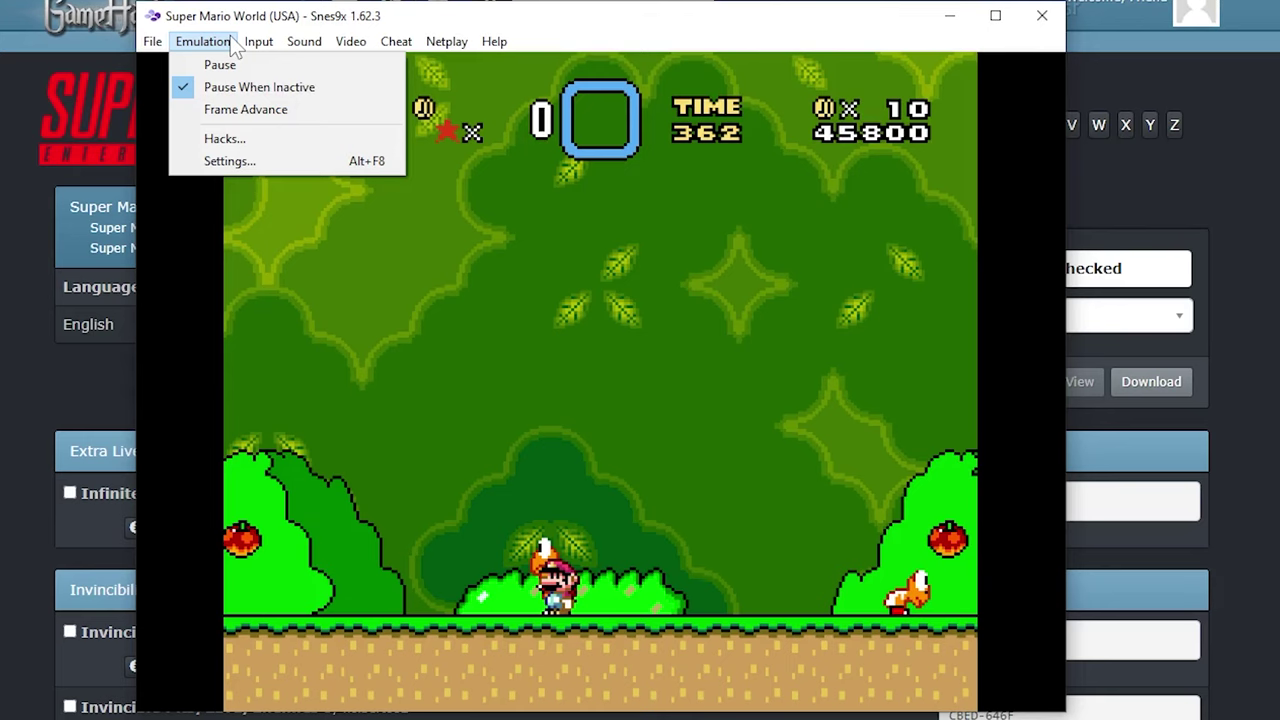
- Delete the Invincibility cheat with Remove All in the cheat editor and close it
{"action": "left_click", "coordinate": [447, 41]}
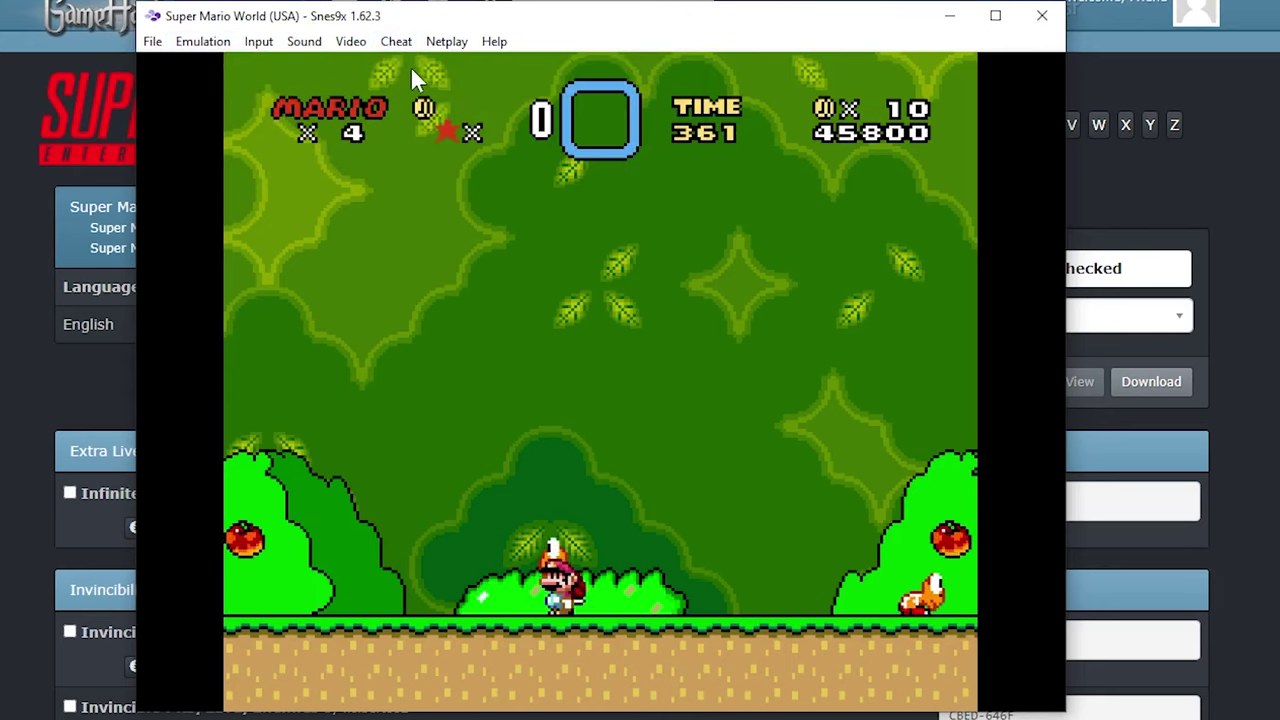
{"action": "left_click", "coordinate": [396, 41]}
{"action": "left_click", "coordinate": [500, 62]}
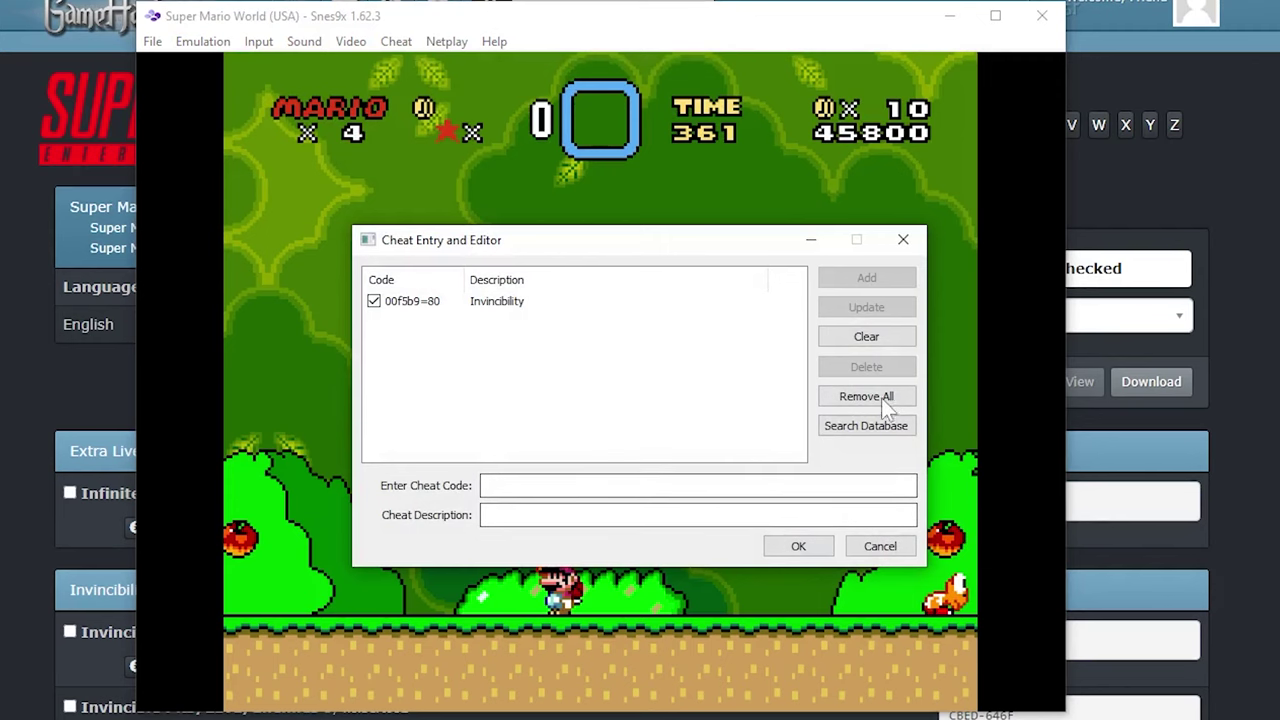
{"action": "left_click", "coordinate": [835, 397]}
{"action": "left_click", "coordinate": [656, 477]}
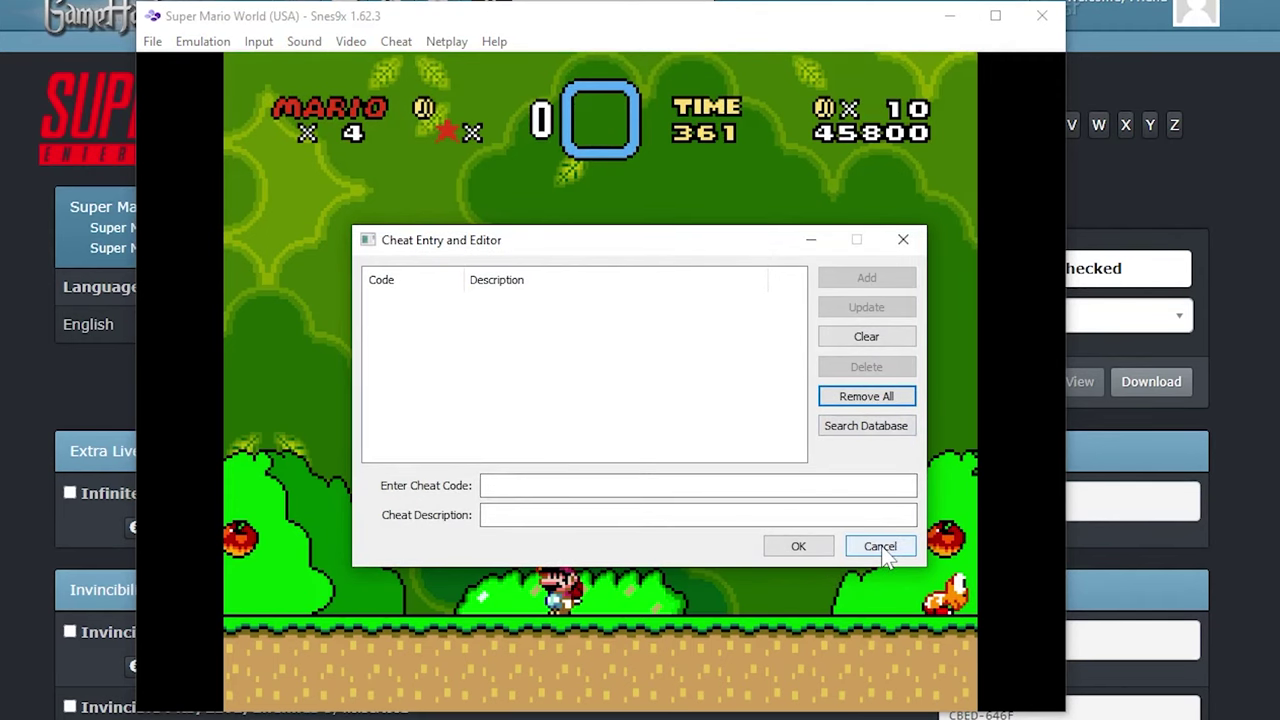
{"action": "left_click", "coordinate": [798, 547]}
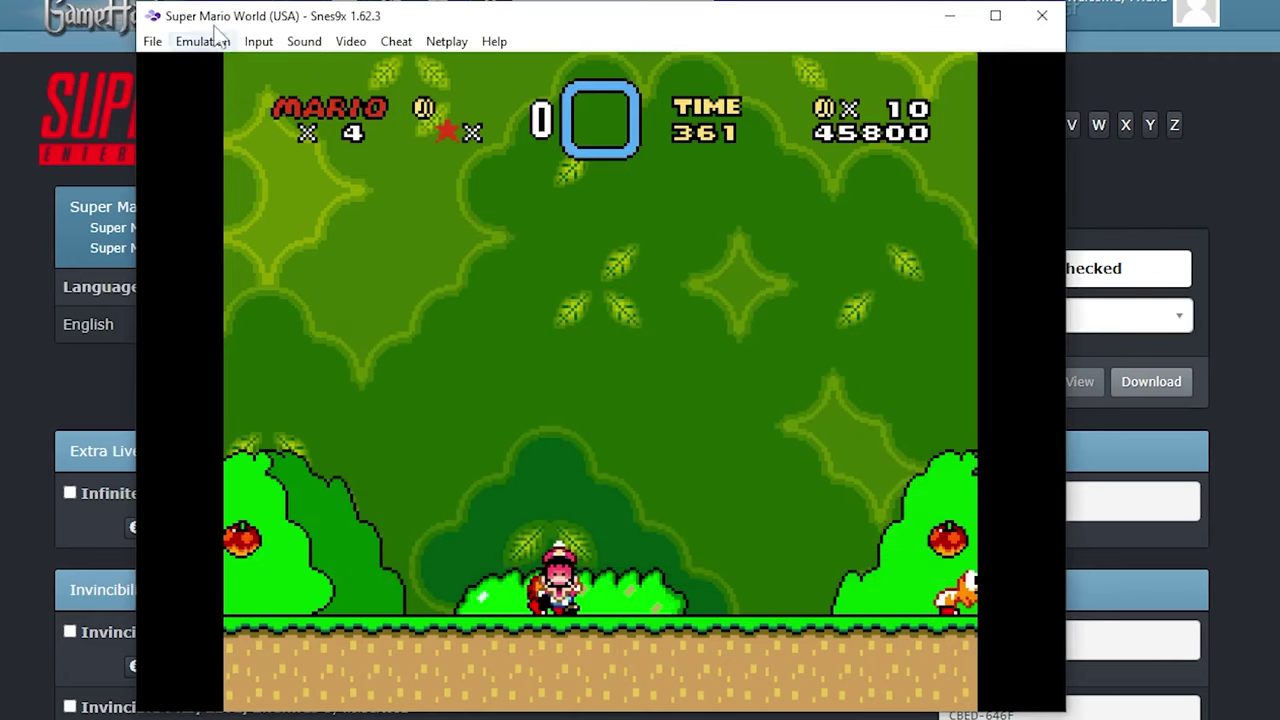
- Load 'Magical Pop'n (J) [T+Eng1.01 by Aeon Genesis][Fastrom v1.1].smc' from Roms via File > Load Game
{"action": "left_click", "coordinate": [155, 44]}
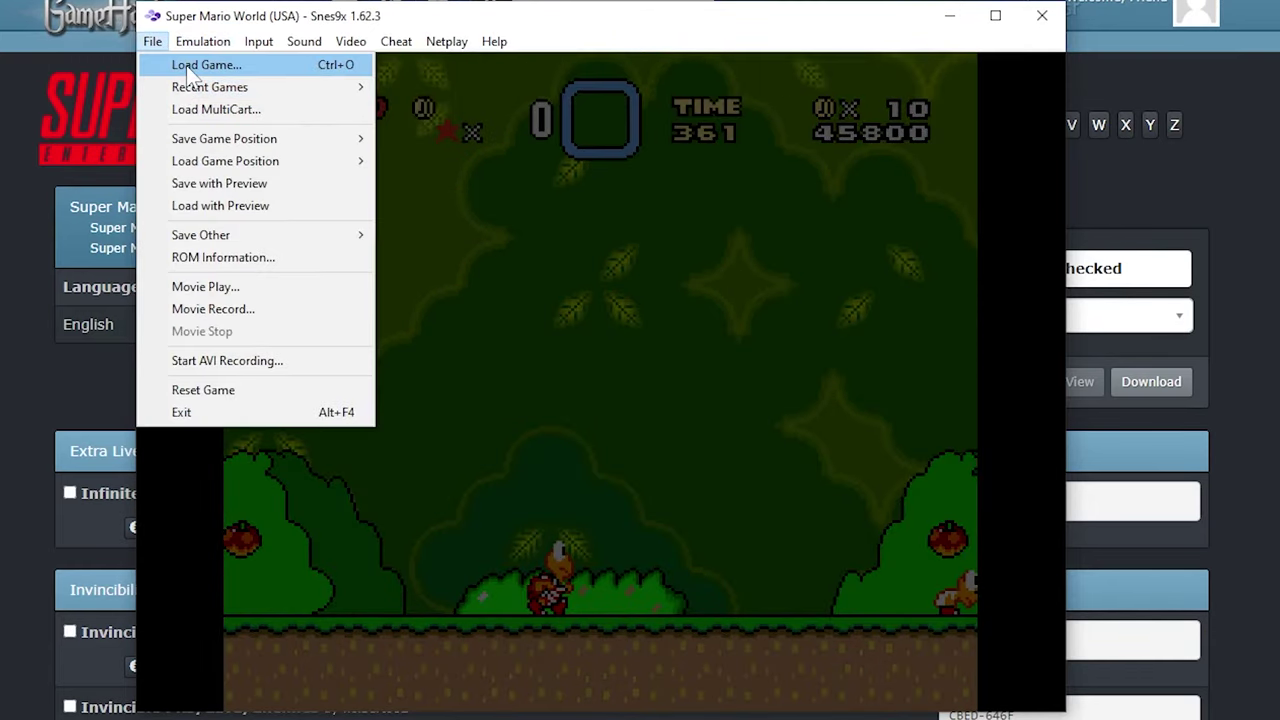
{"action": "left_click", "coordinate": [186, 66]}
{"action": "left_click", "coordinate": [445, 221]}
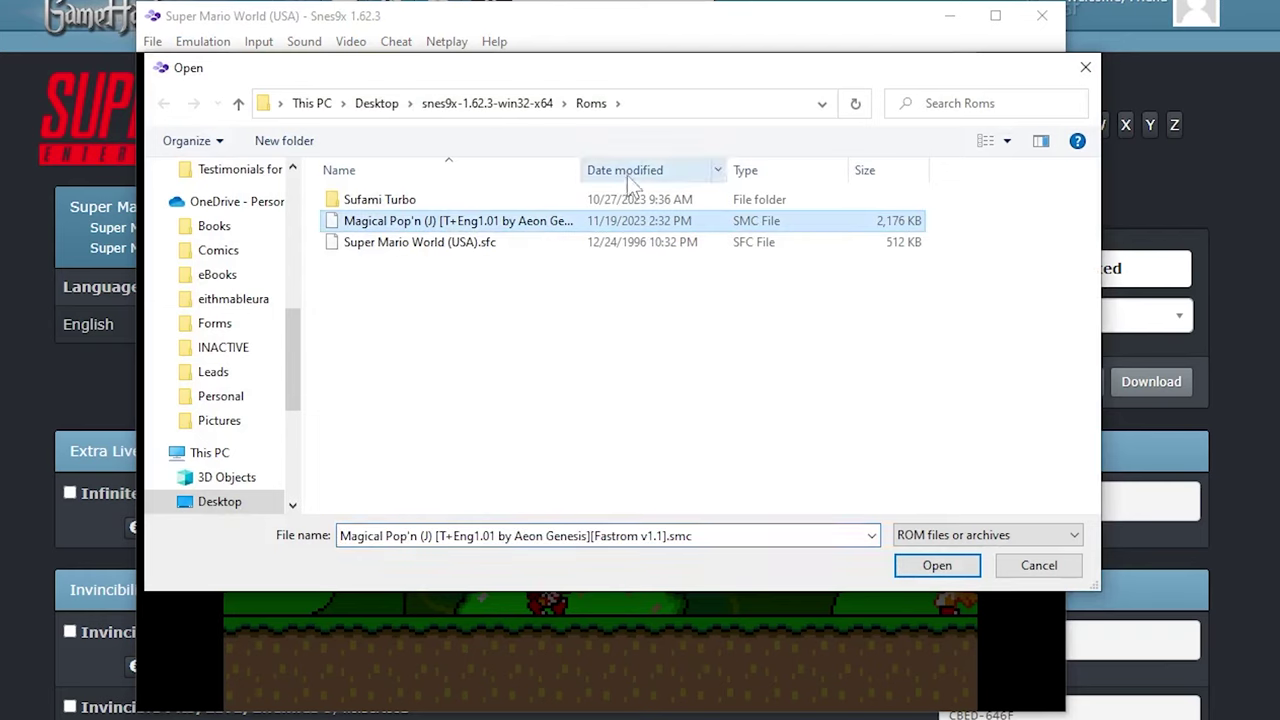
{"action": "left_click_drag", "start_coordinate": [583, 170], "coordinate": [778, 170]}
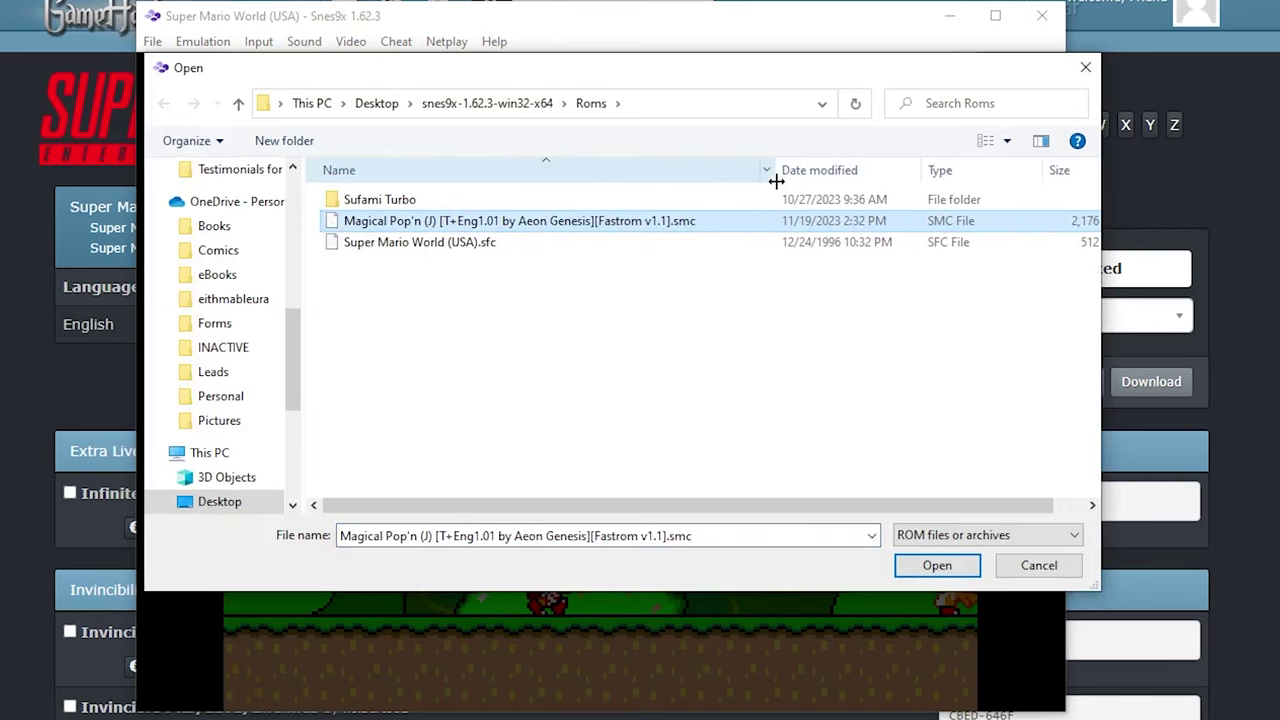
{"action": "left_click", "coordinate": [620, 229]}
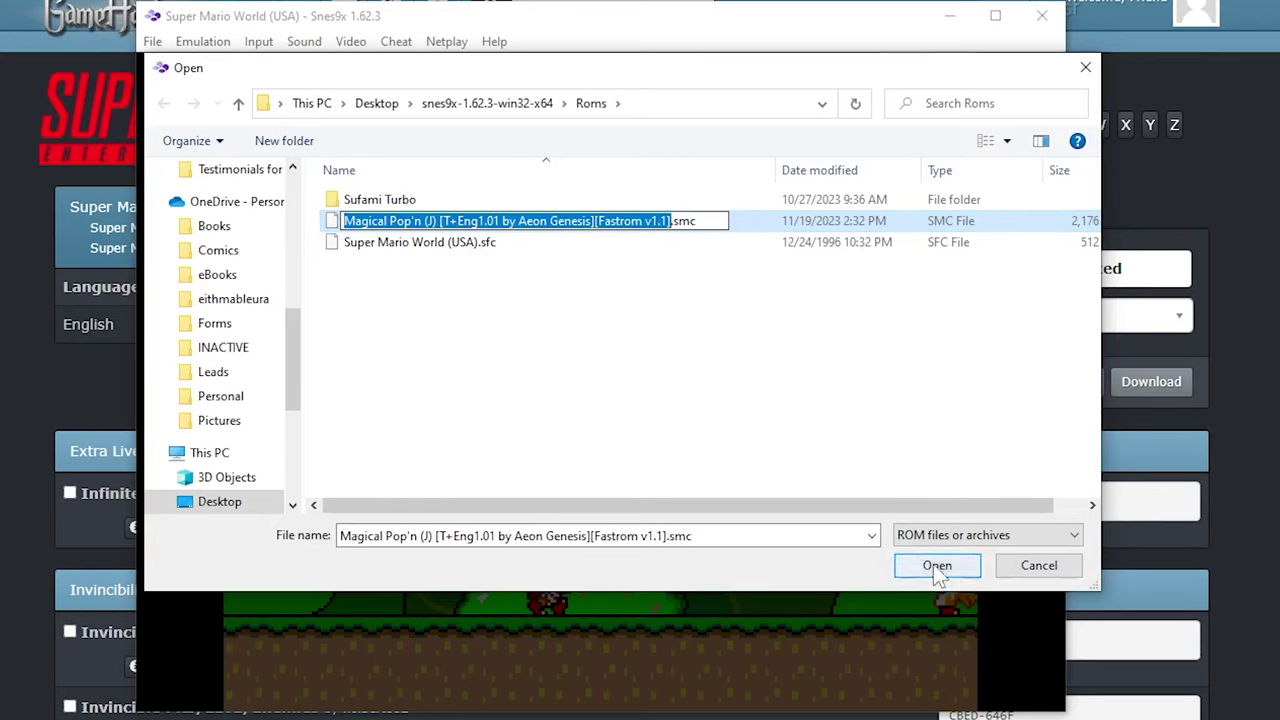
{"action": "left_click", "coordinate": [704, 366]}
{"action": "left_click", "coordinate": [696, 223]}
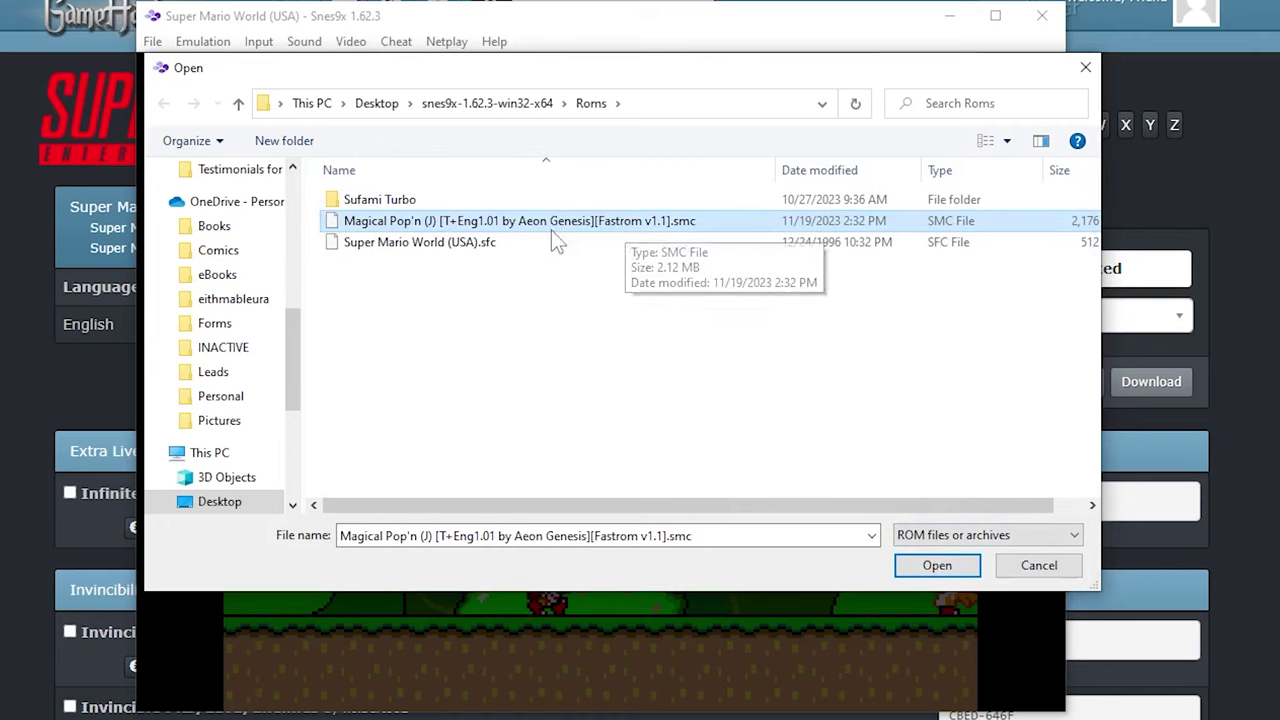
{"action": "left_click", "coordinate": [940, 567]}
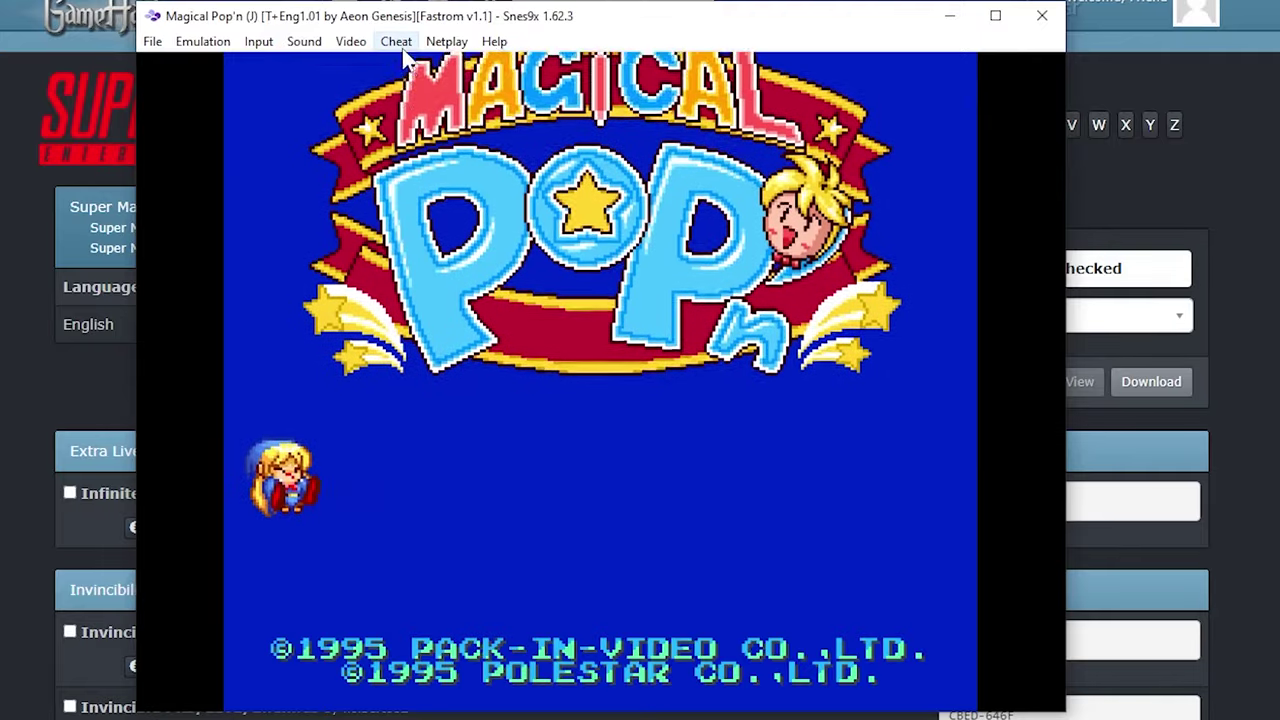
{"action": "left_click", "coordinate": [400, 42]}
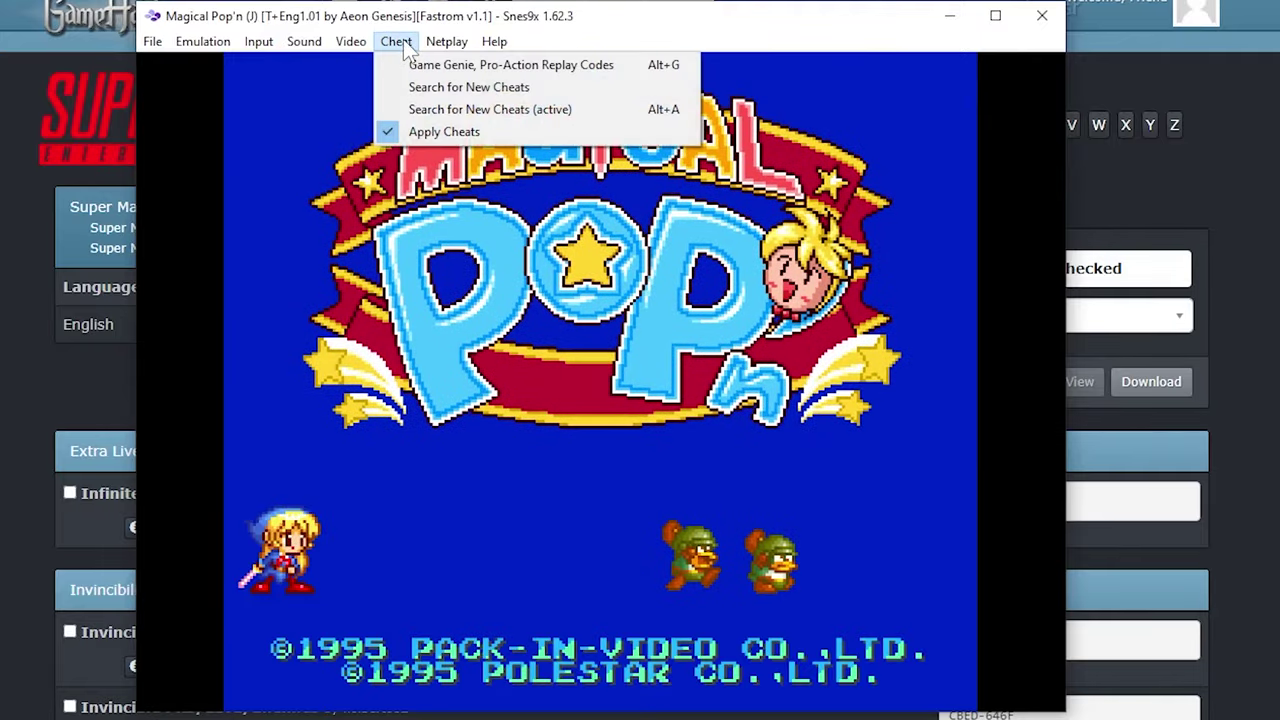
{"action": "left_click", "coordinate": [418, 66]}
{"action": "left_click", "coordinate": [860, 428]}
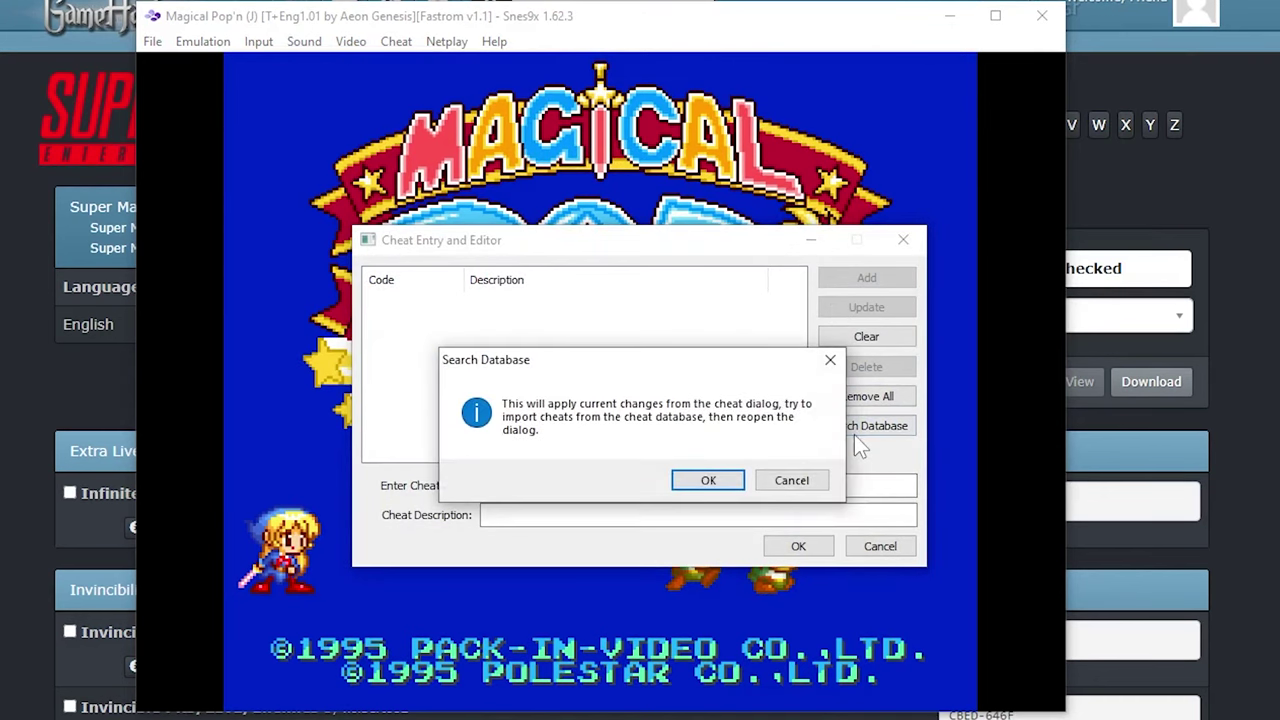
{"action": "left_click", "coordinate": [707, 479]}
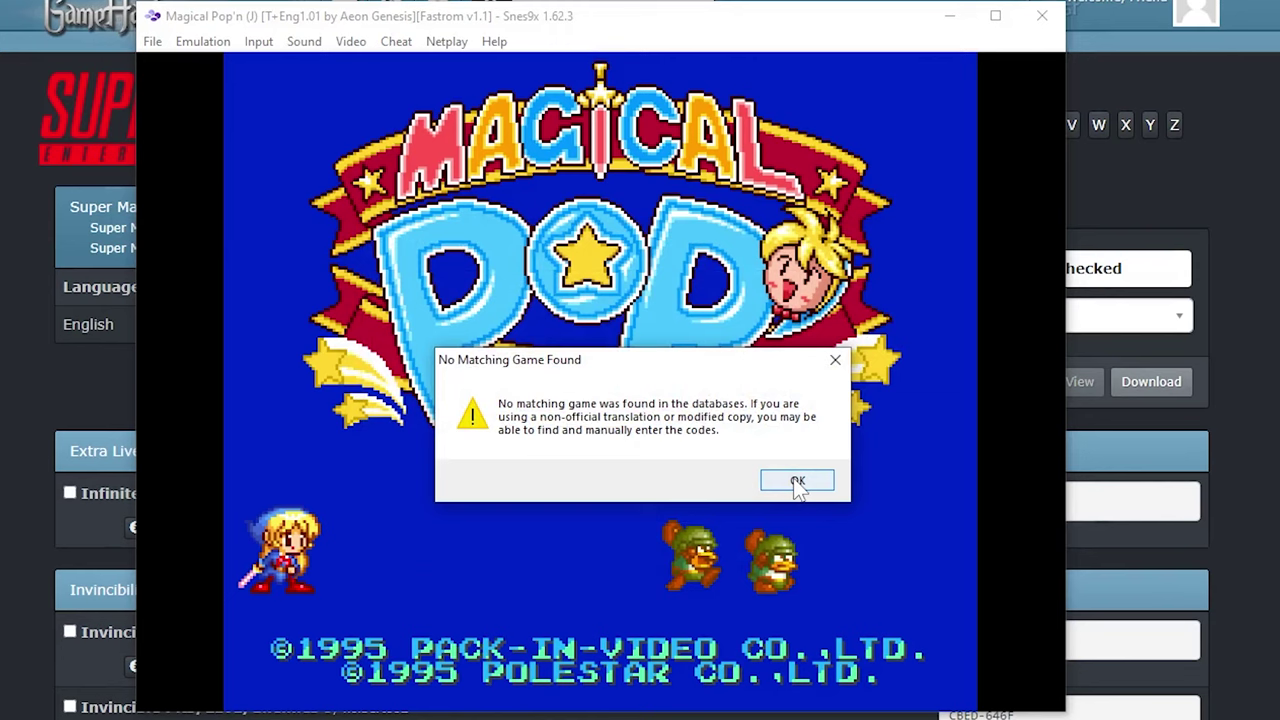
{"action": "left_click", "coordinate": [797, 483]}
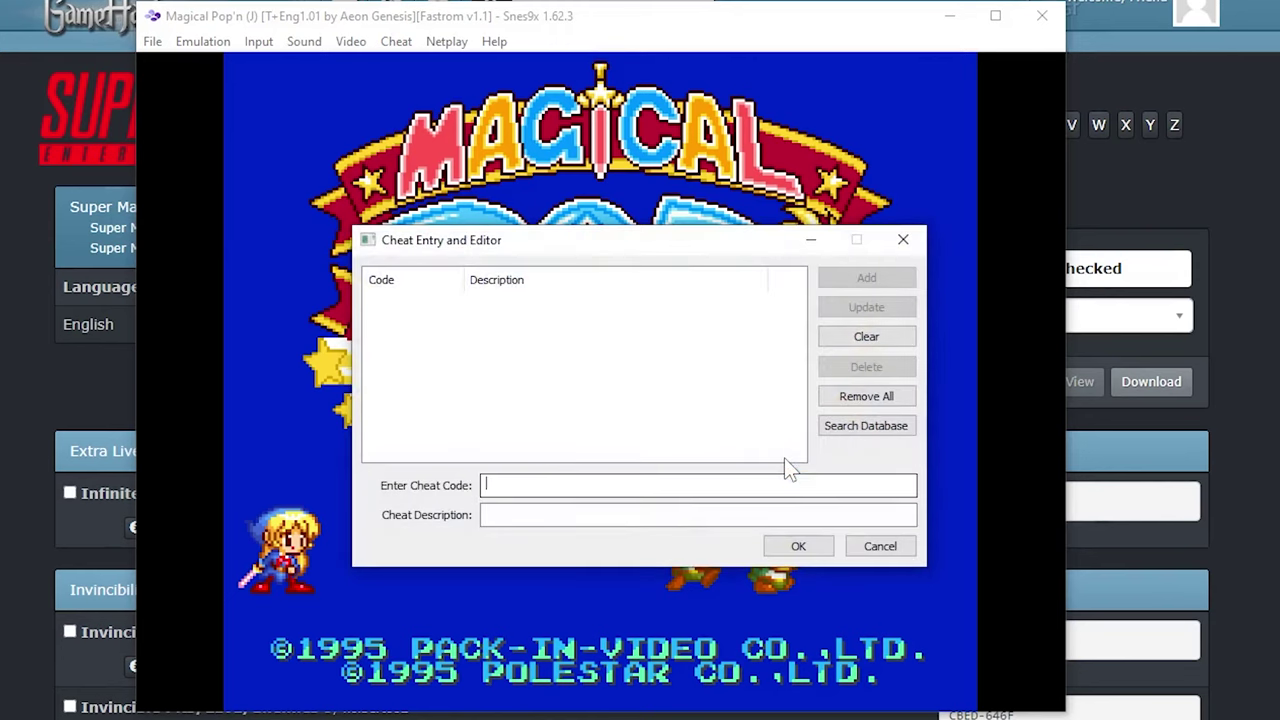
{"action": "left_click", "coordinate": [872, 545]}
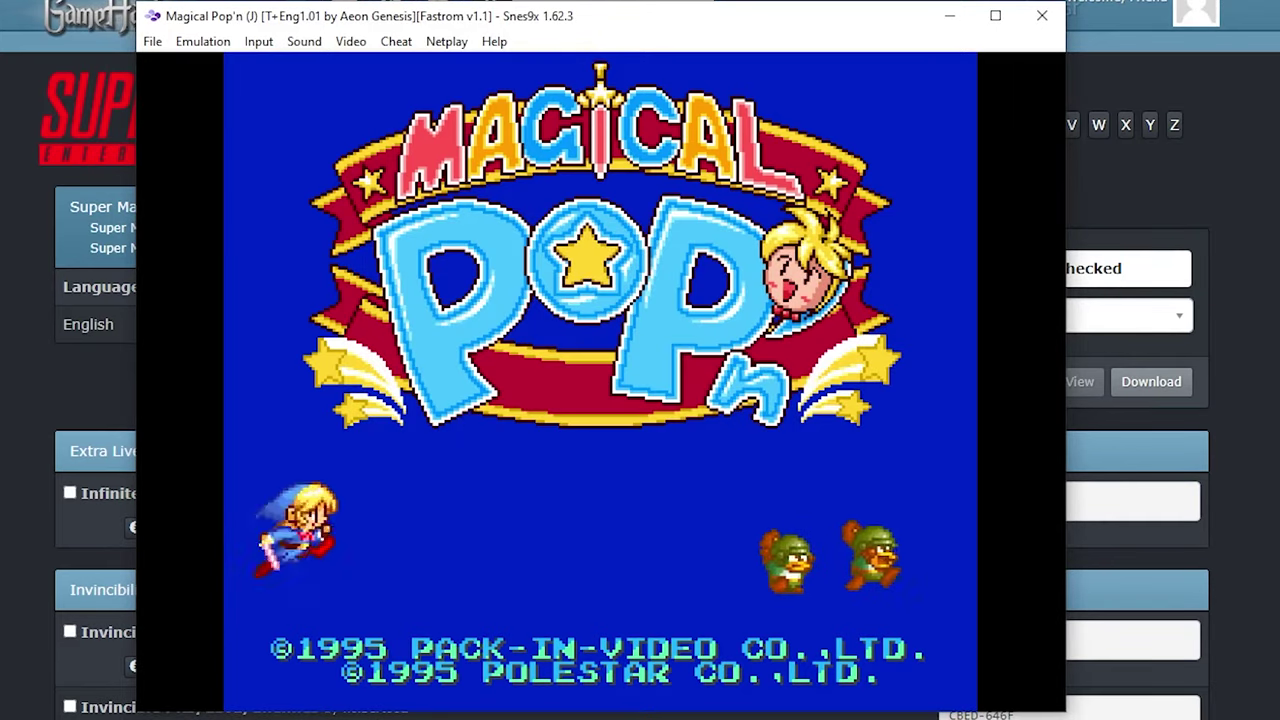
- Open the Magical Pop'n (Japan) cheat page from GameHacking.org's SNES 'M' games list
{"action": "left_click", "coordinate": [204, 44]}
{"action": "left_click", "coordinate": [218, 65]}
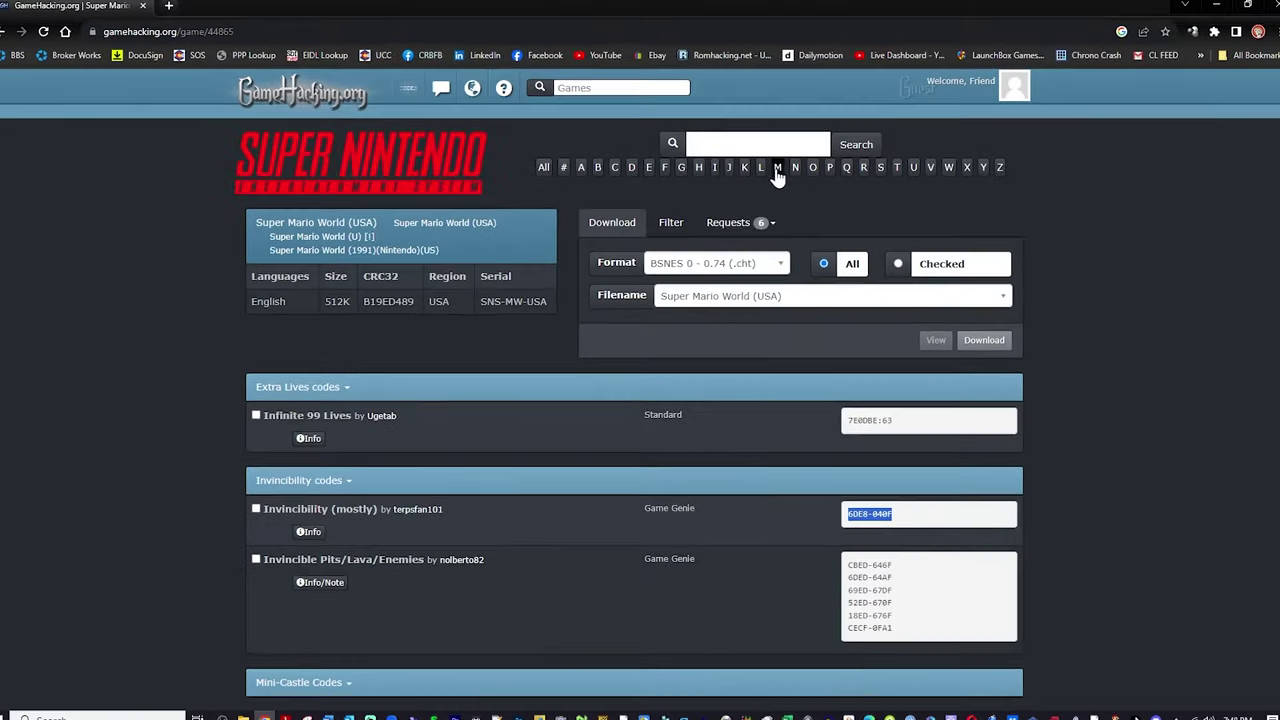
{"action": "left_click", "coordinate": [777, 170]}
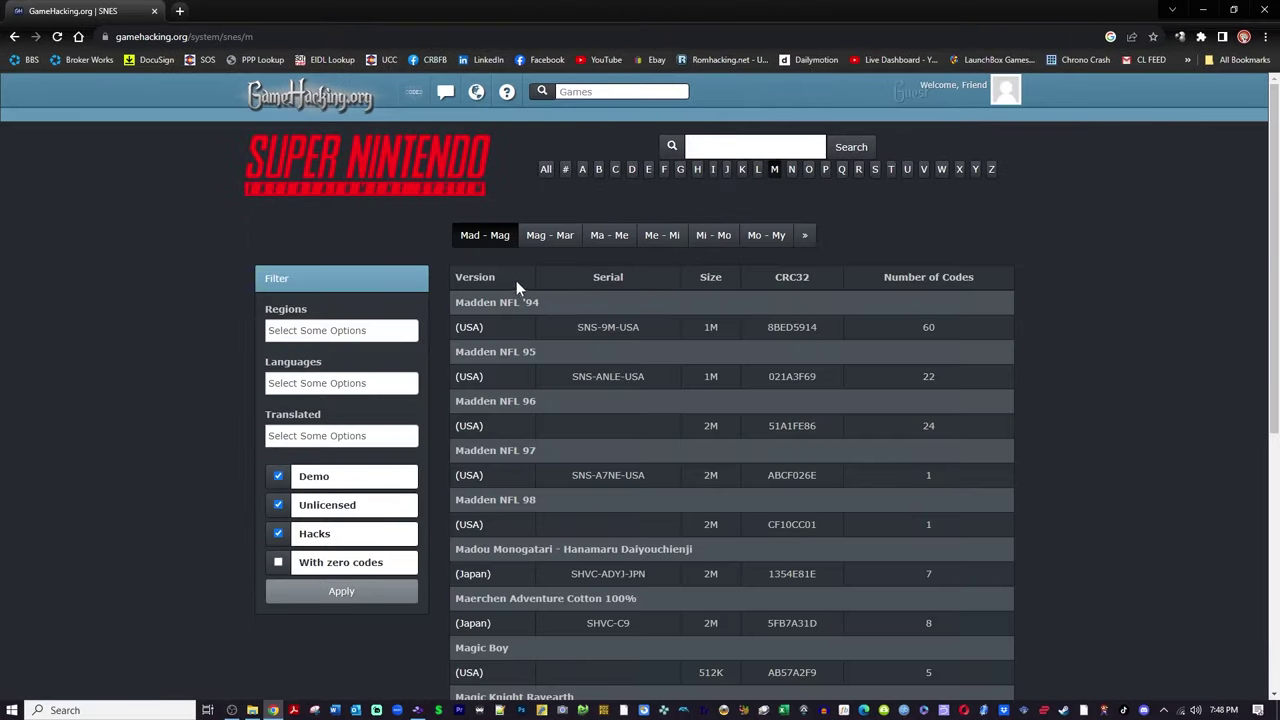
{"action": "scroll", "coordinate": [529, 310], "scroll_direction": "down", "scroll_amount": 4}
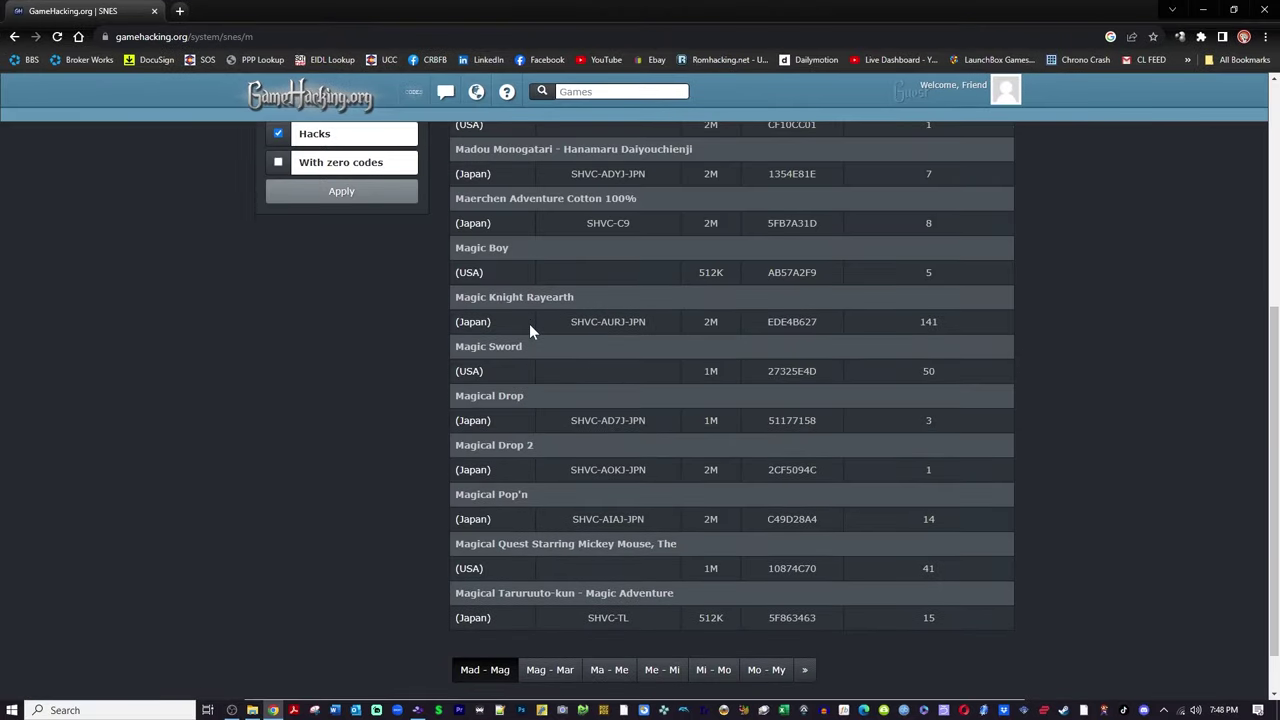
{"action": "left_click", "coordinate": [483, 521]}
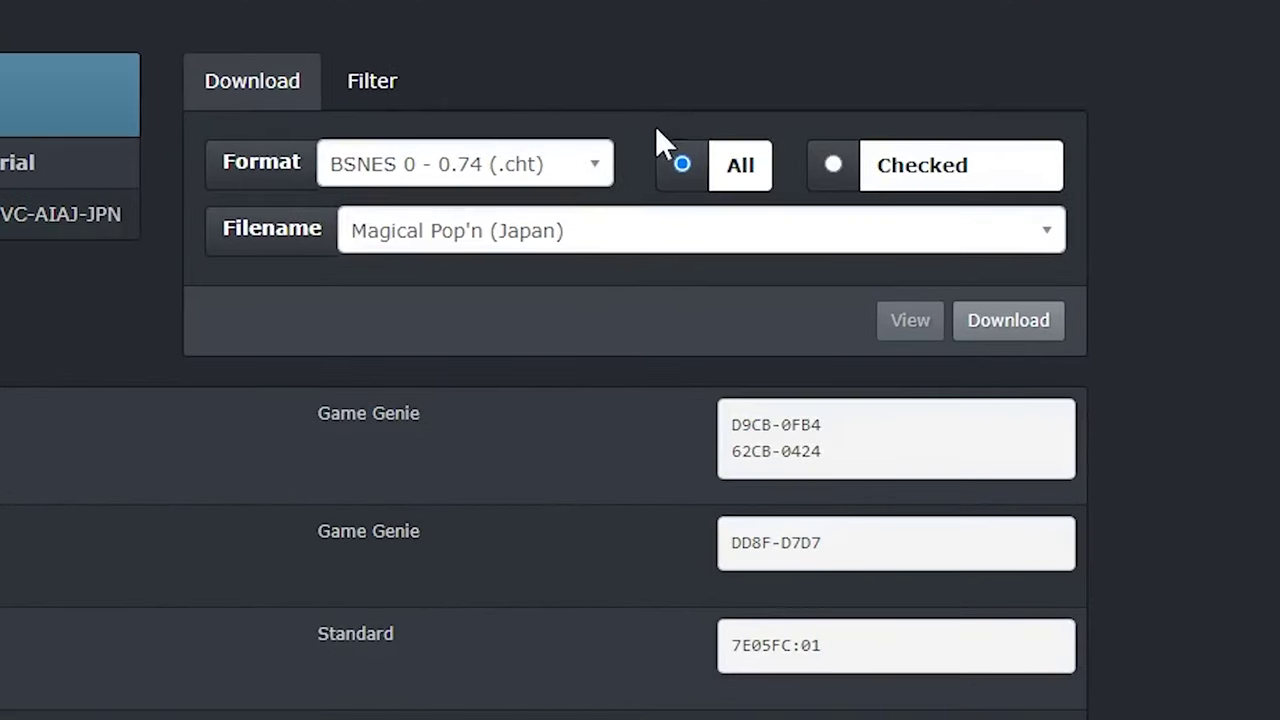
- Download the cheats as SNES9X 1.57 (.cht) named Magical Pop'n (Japan), saving into Cheats
{"action": "left_click", "coordinate": [597, 166]}
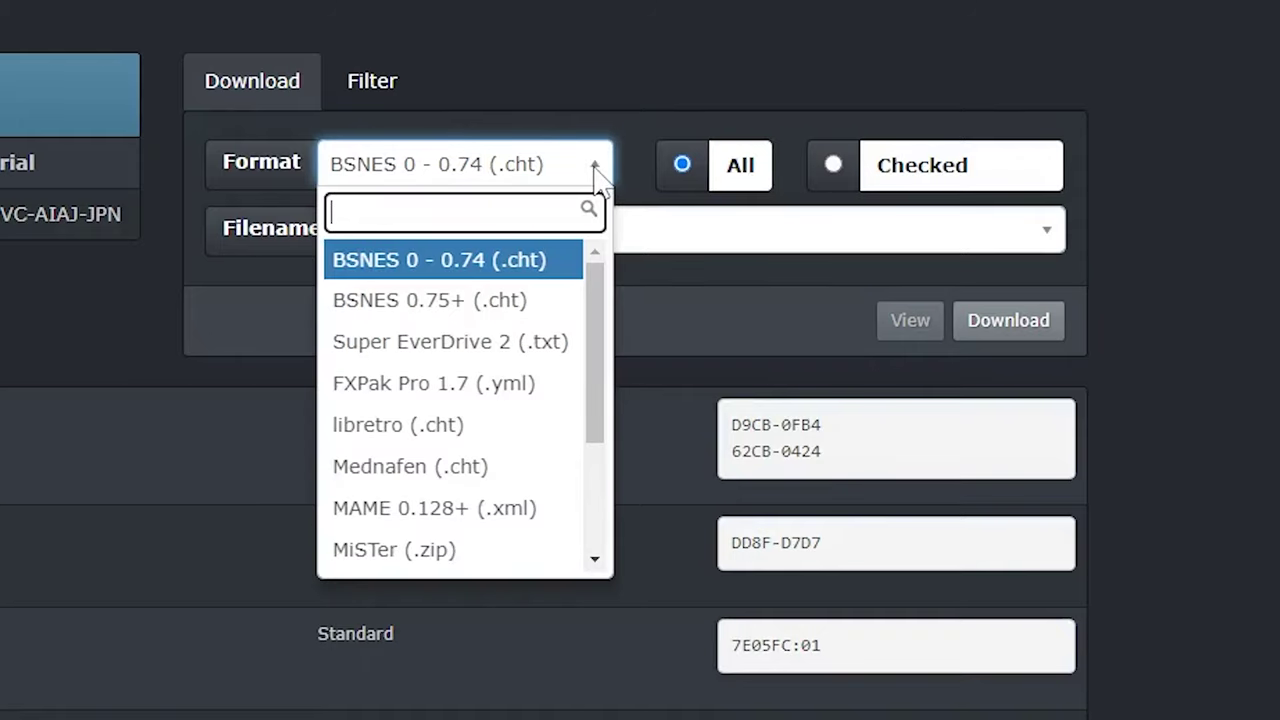
{"action": "scroll", "coordinate": [480, 380], "scroll_direction": "down", "scroll_amount": 3}
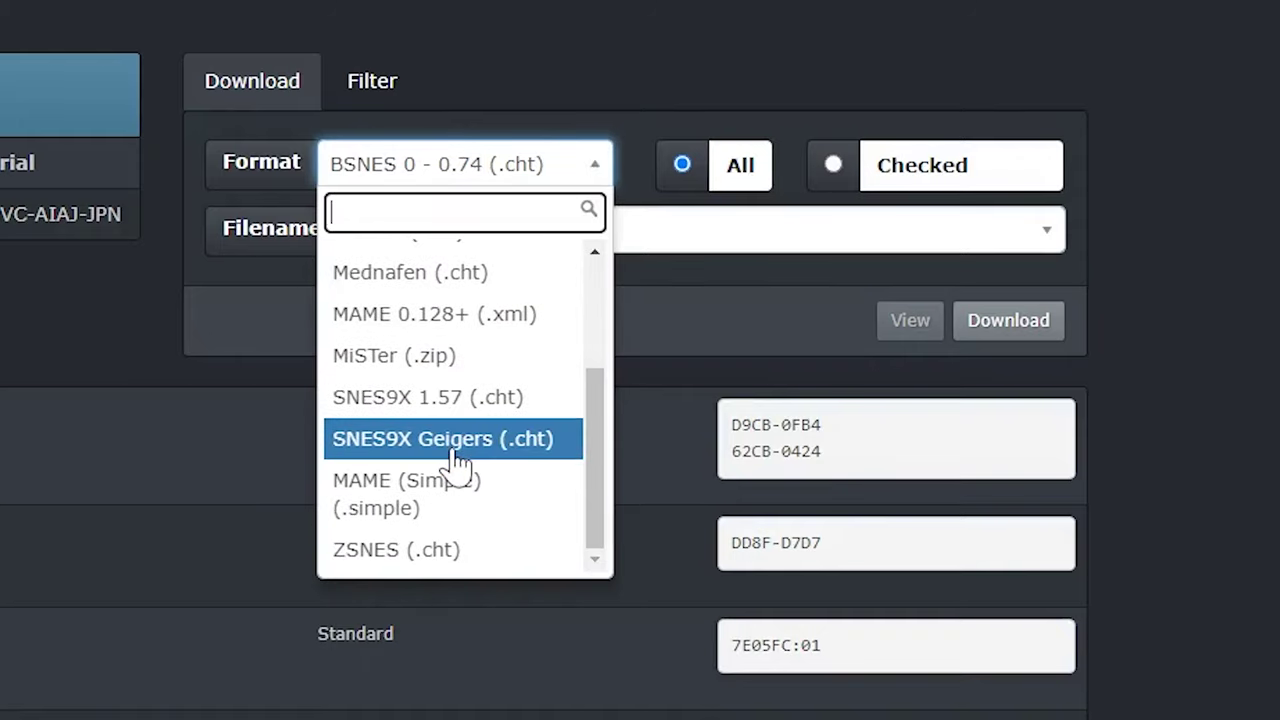
{"action": "left_click", "coordinate": [457, 400]}
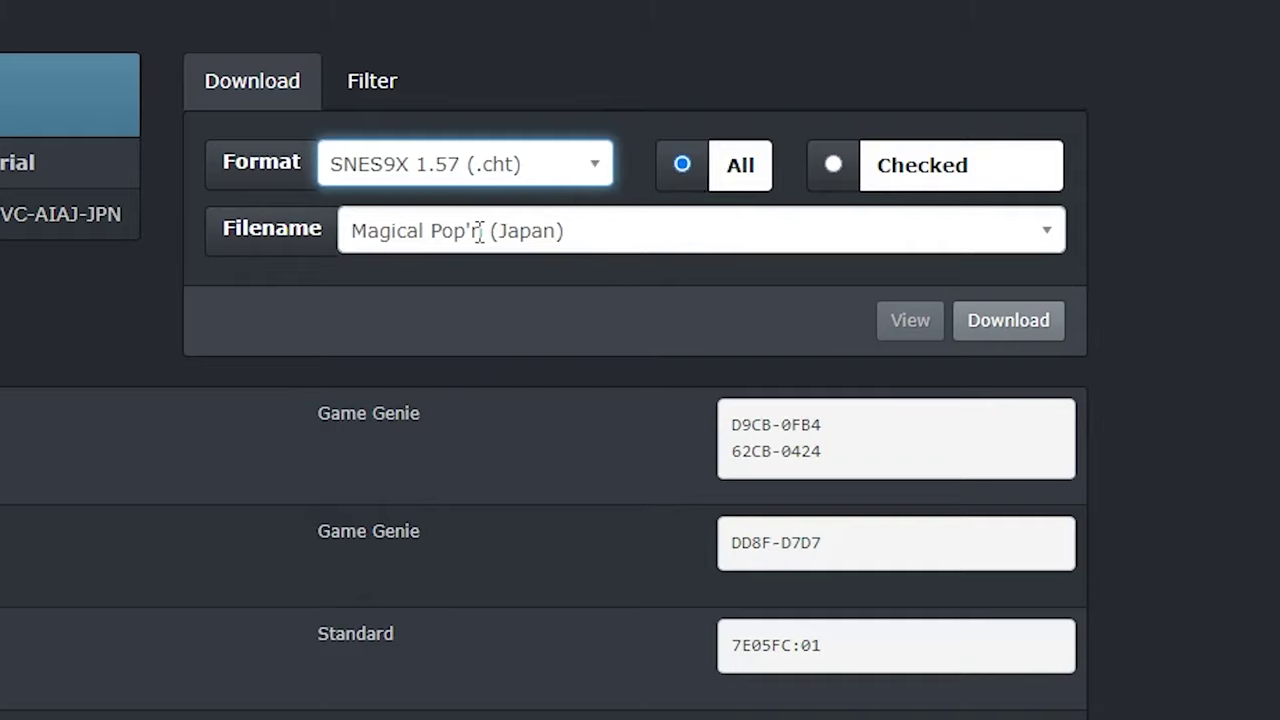
{"action": "left_click", "coordinate": [1045, 238]}
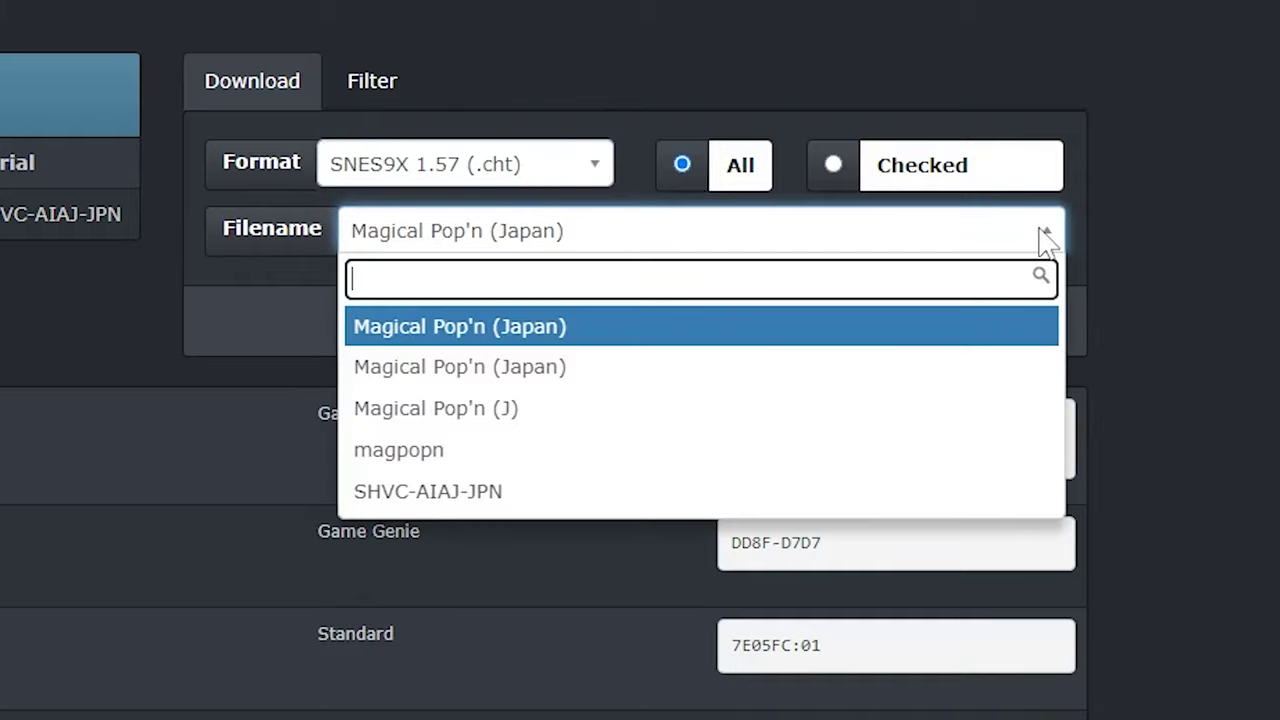
{"action": "left_click", "coordinate": [632, 338]}
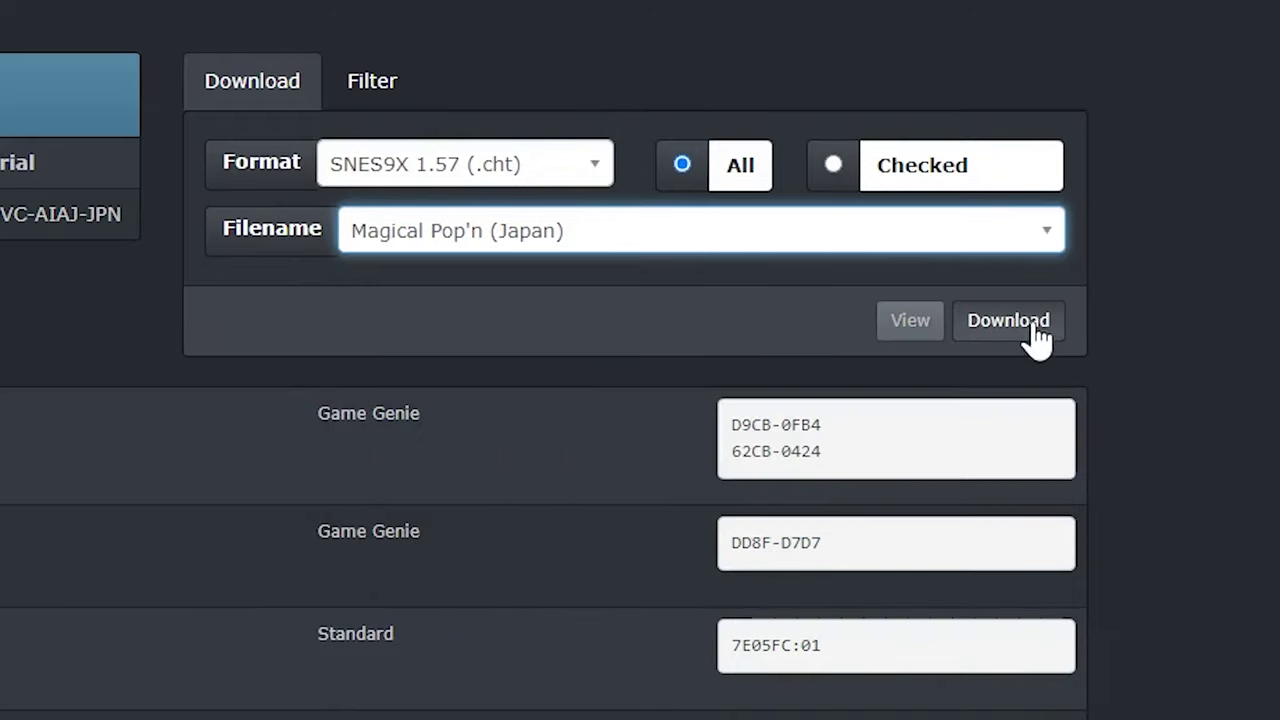
{"action": "left_click", "coordinate": [984, 326]}
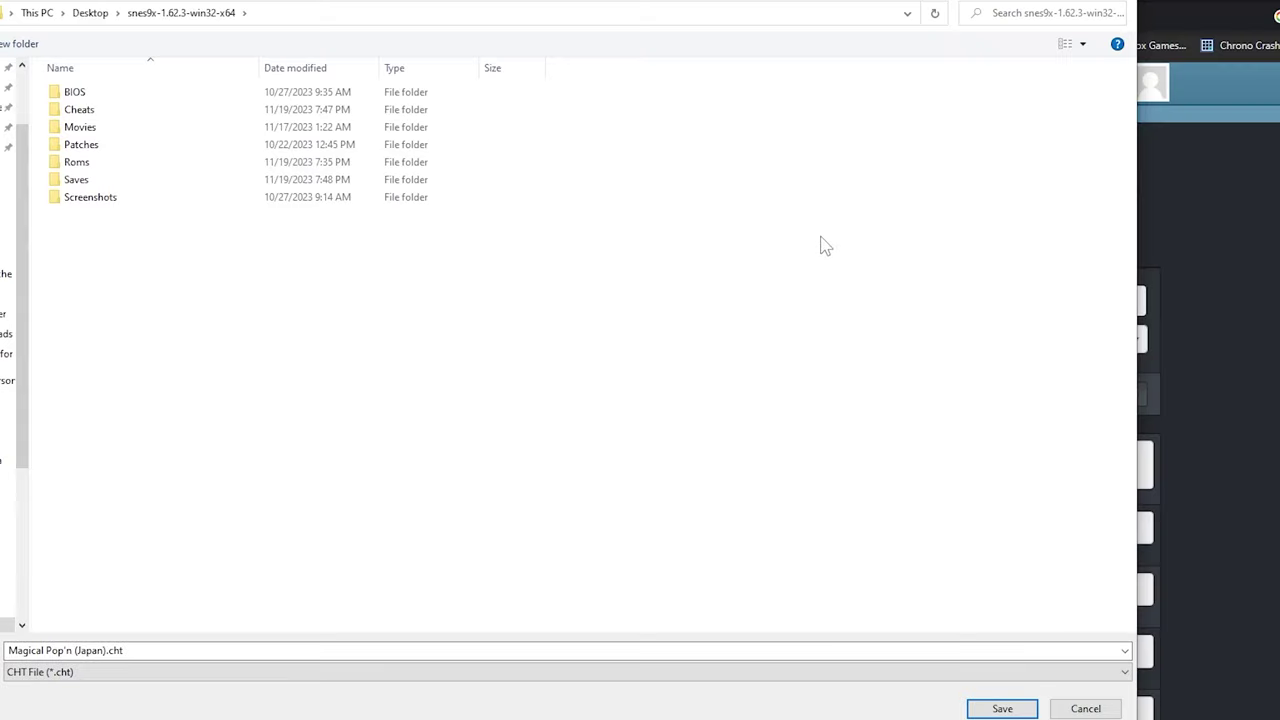
{"action": "double_click", "coordinate": [80, 112]}
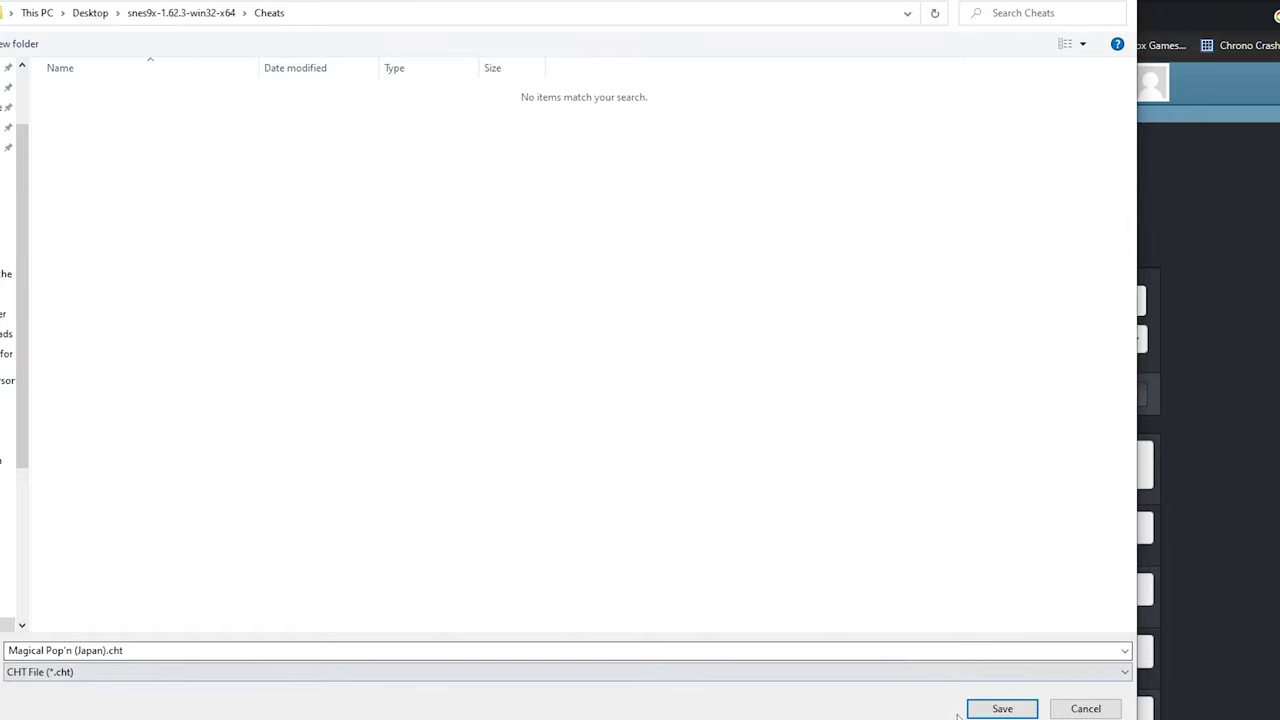
{"action": "left_click", "coordinate": [1002, 708]}
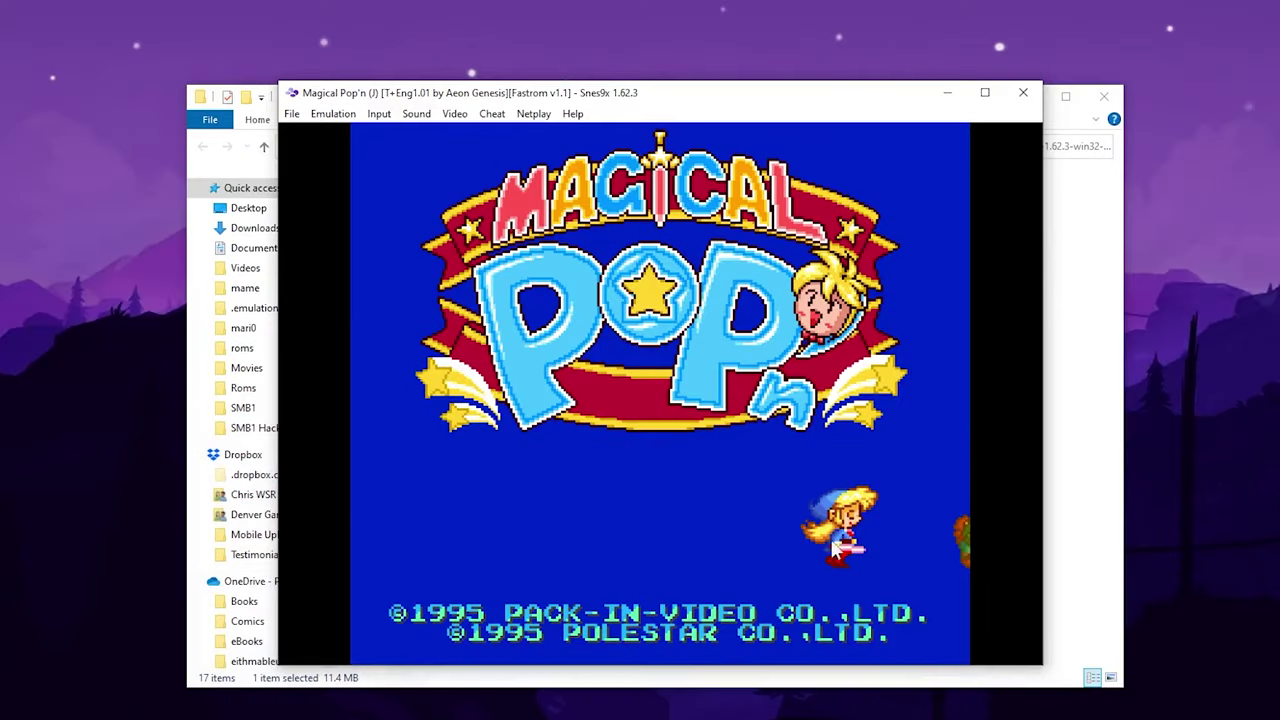
- Close the emulator and copy the Magical Pop'n ROM's full file name from the Roms folder
{"action": "left_click", "coordinate": [1023, 92]}
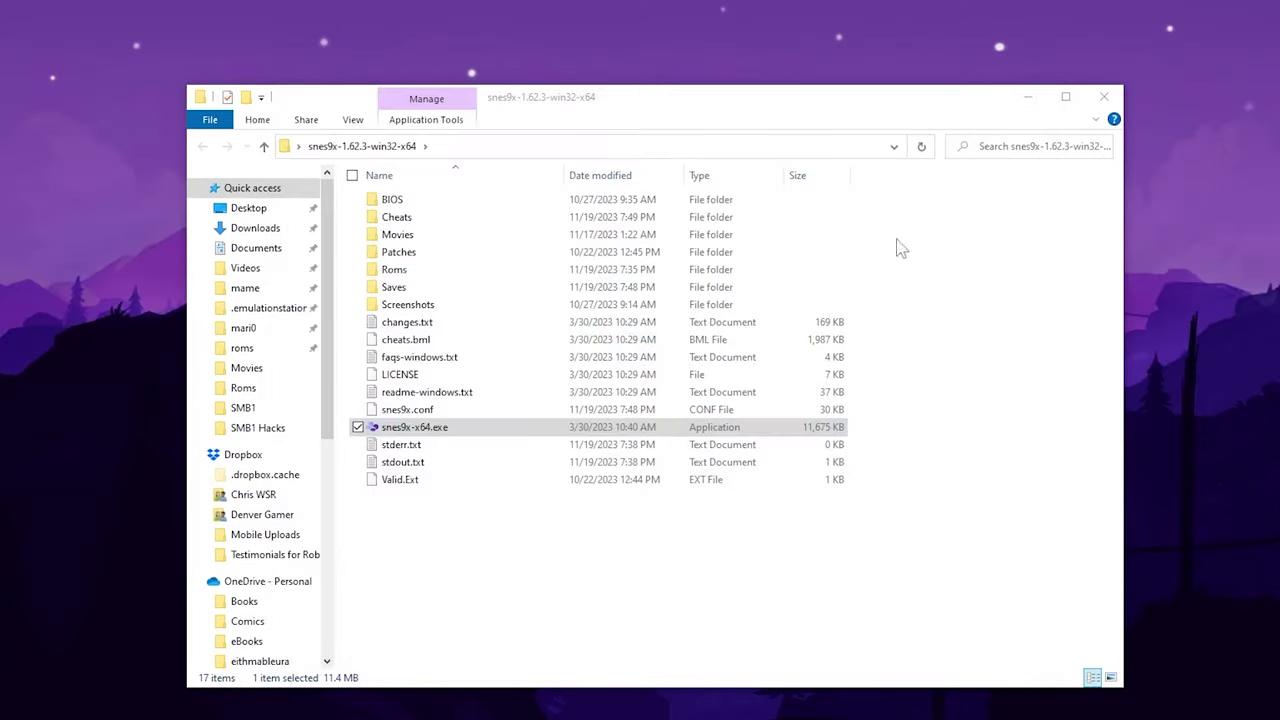
{"action": "left_click", "coordinate": [410, 272]}
{"action": "double_click", "coordinate": [410, 271]}
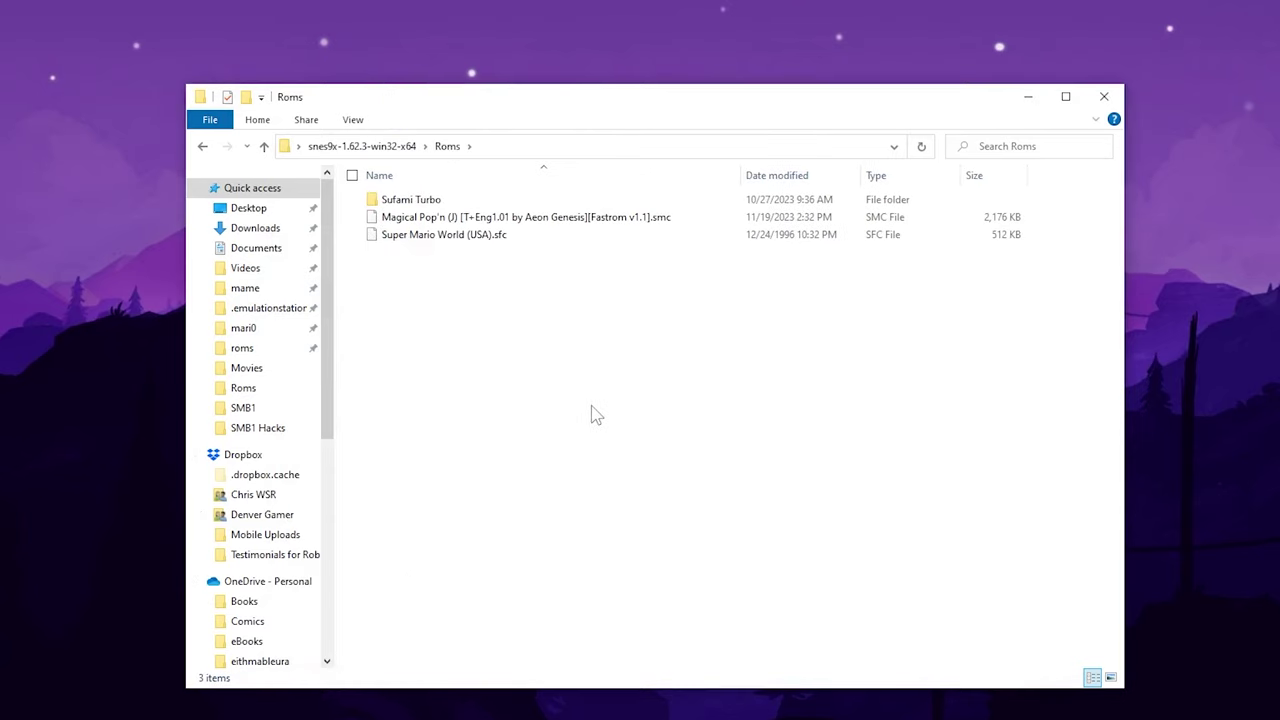
{"action": "left_click", "coordinate": [603, 222]}
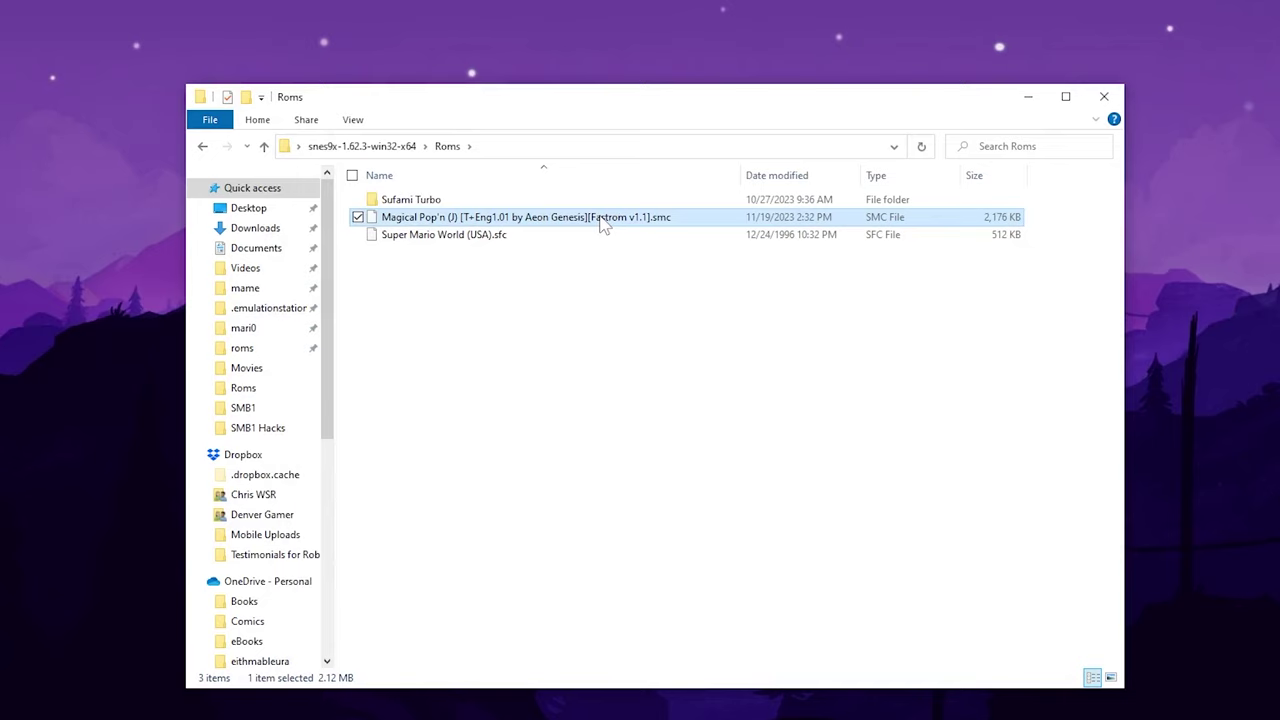
{"action": "left_click", "coordinate": [603, 220]}
{"action": "key", "text": "ctrl+c"}
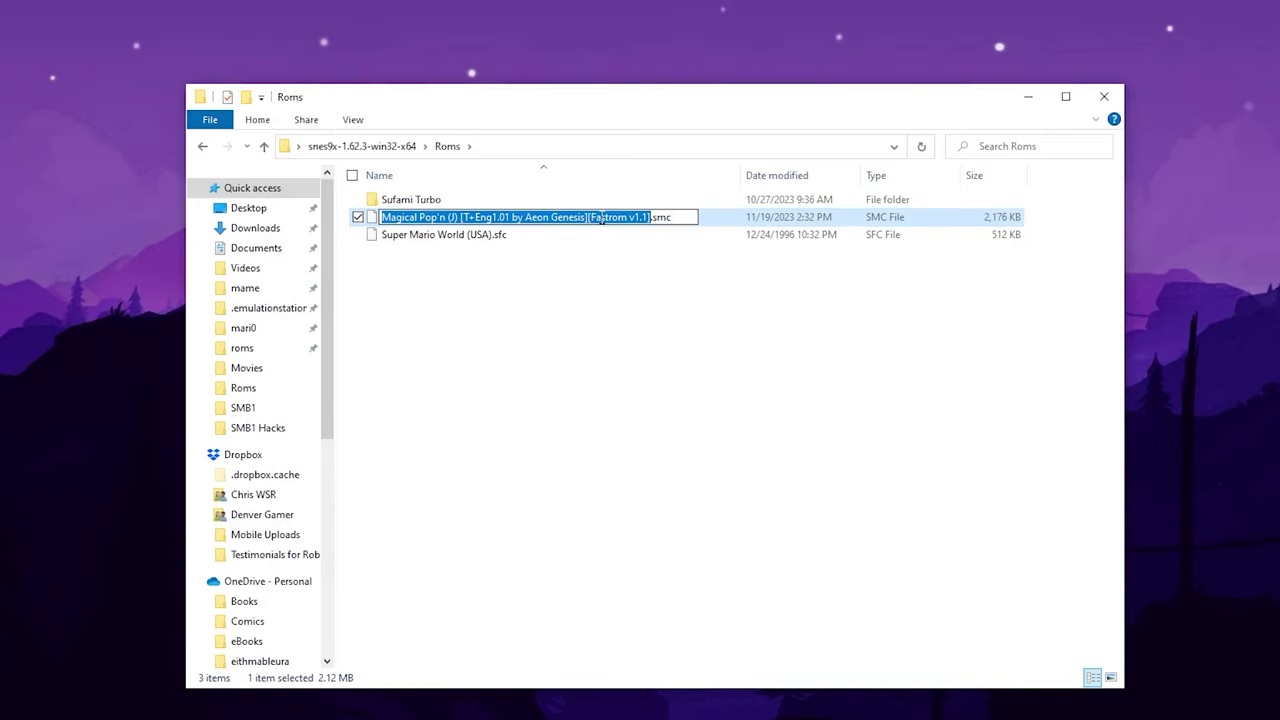
- Rename the Magical Pop'n .cht in Cheats to the pasted ROM name, then launch snes9x-x64.exe
{"action": "left_click", "coordinate": [395, 146]}
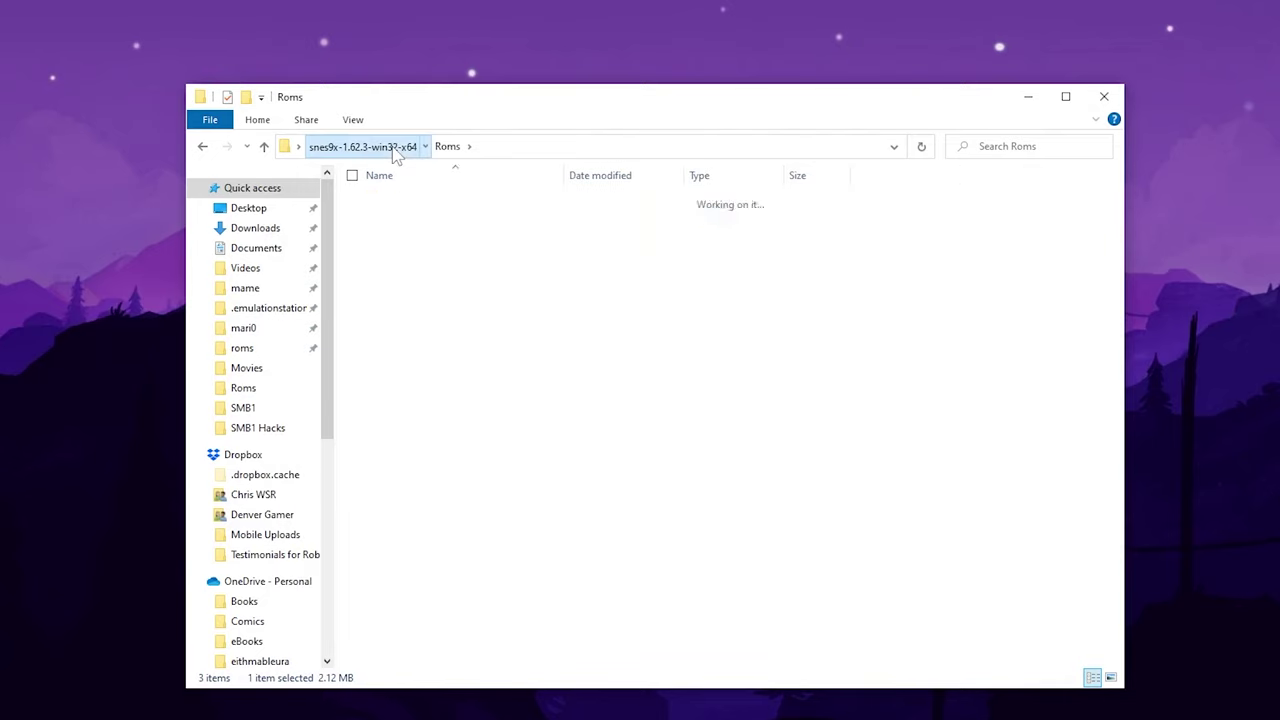
{"action": "double_click", "coordinate": [428, 216]}
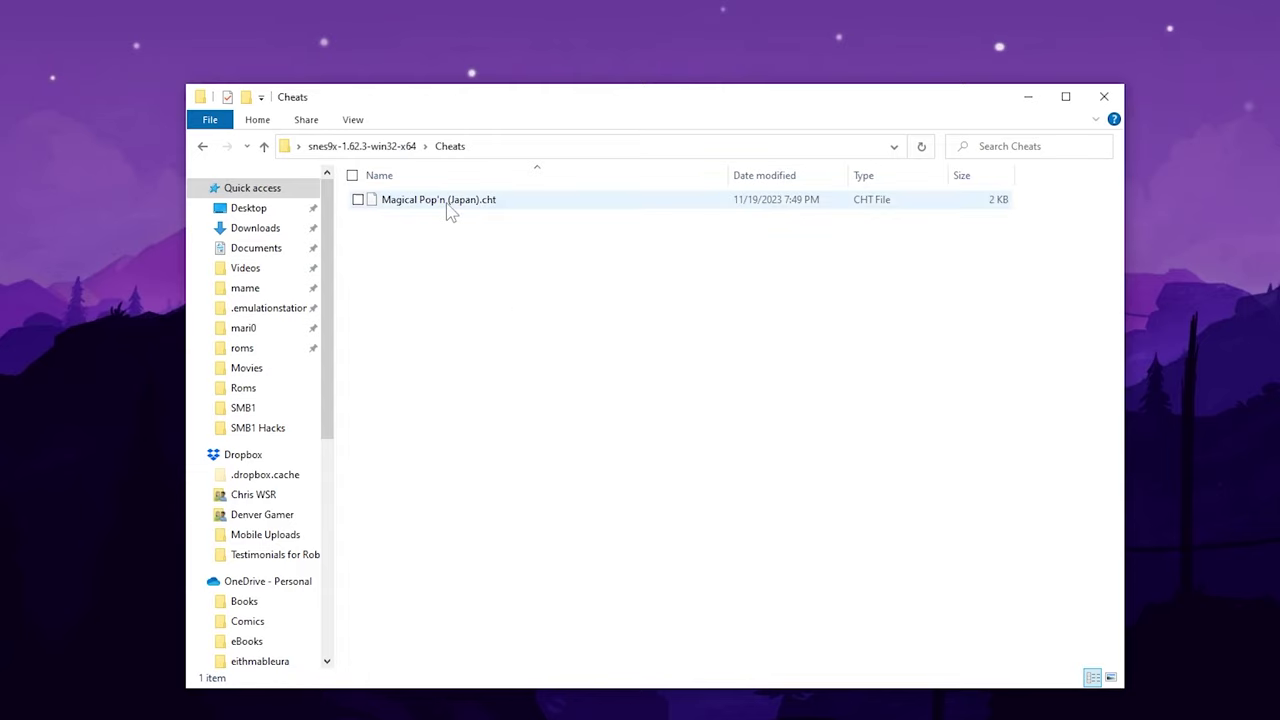
{"action": "left_click", "coordinate": [443, 206]}
{"action": "left_click", "coordinate": [433, 200]}
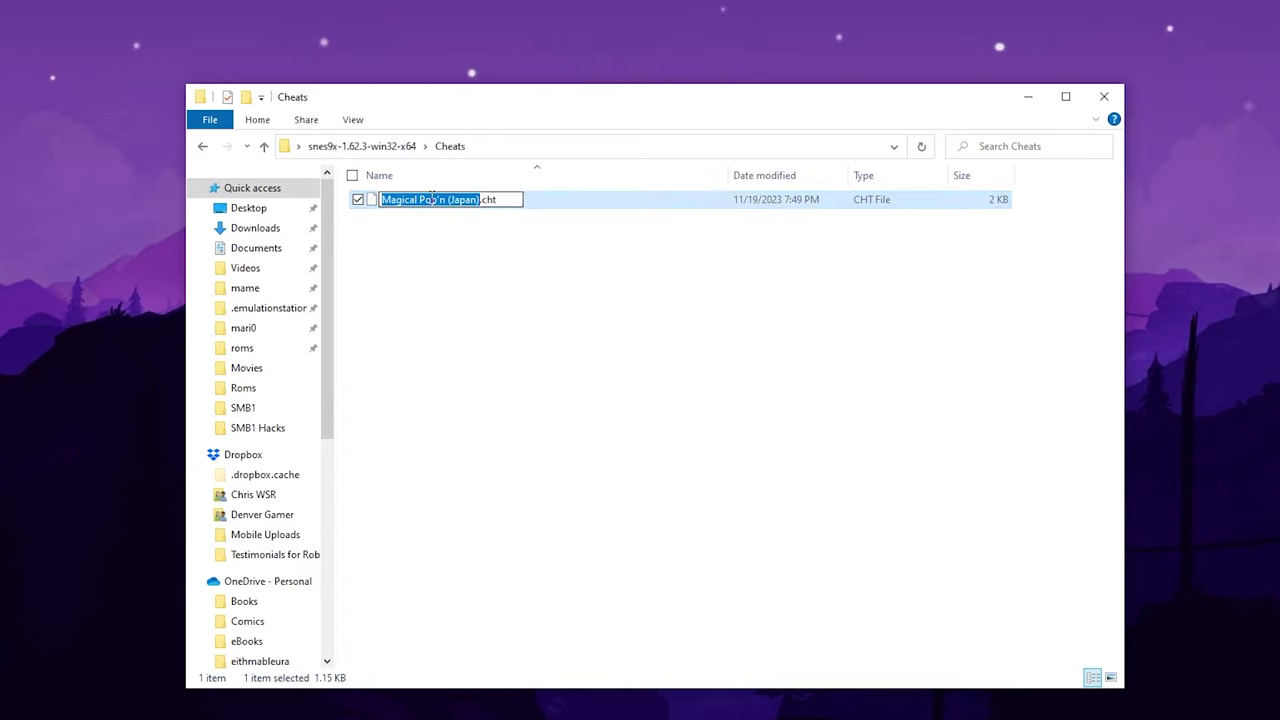
{"action": "key", "text": "ctrl+v"}
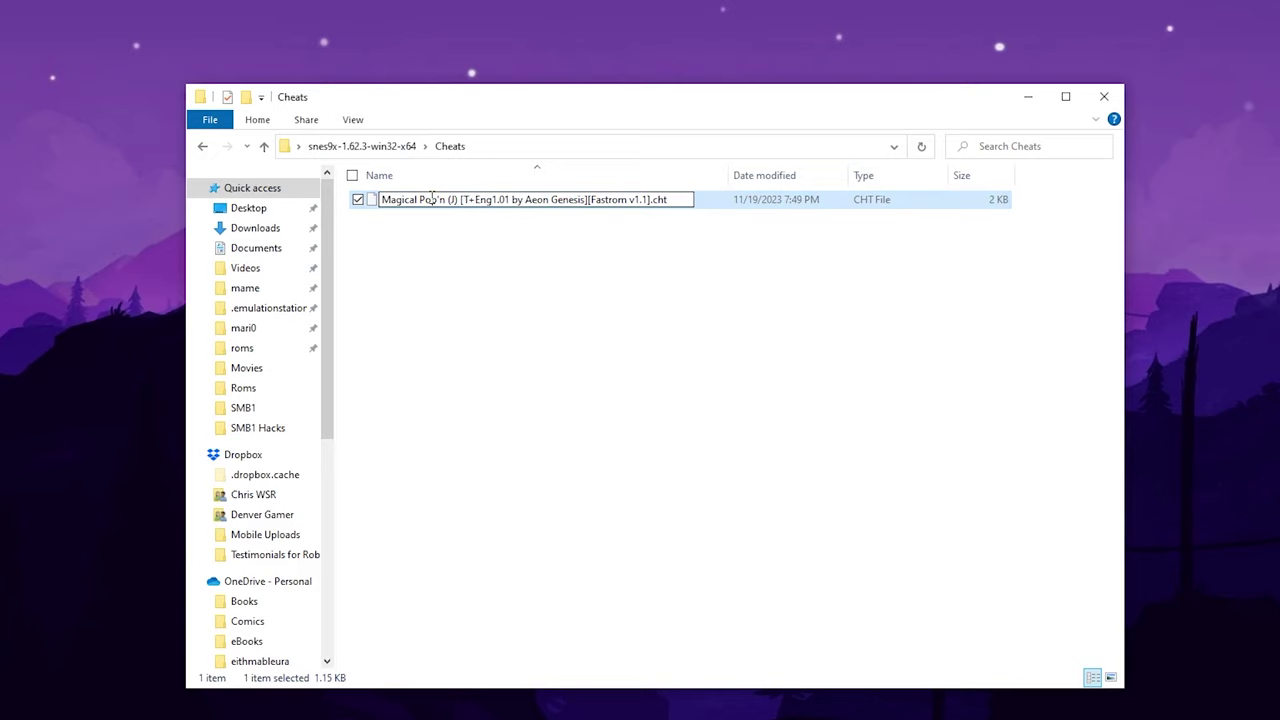
{"action": "left_click", "coordinate": [538, 249]}
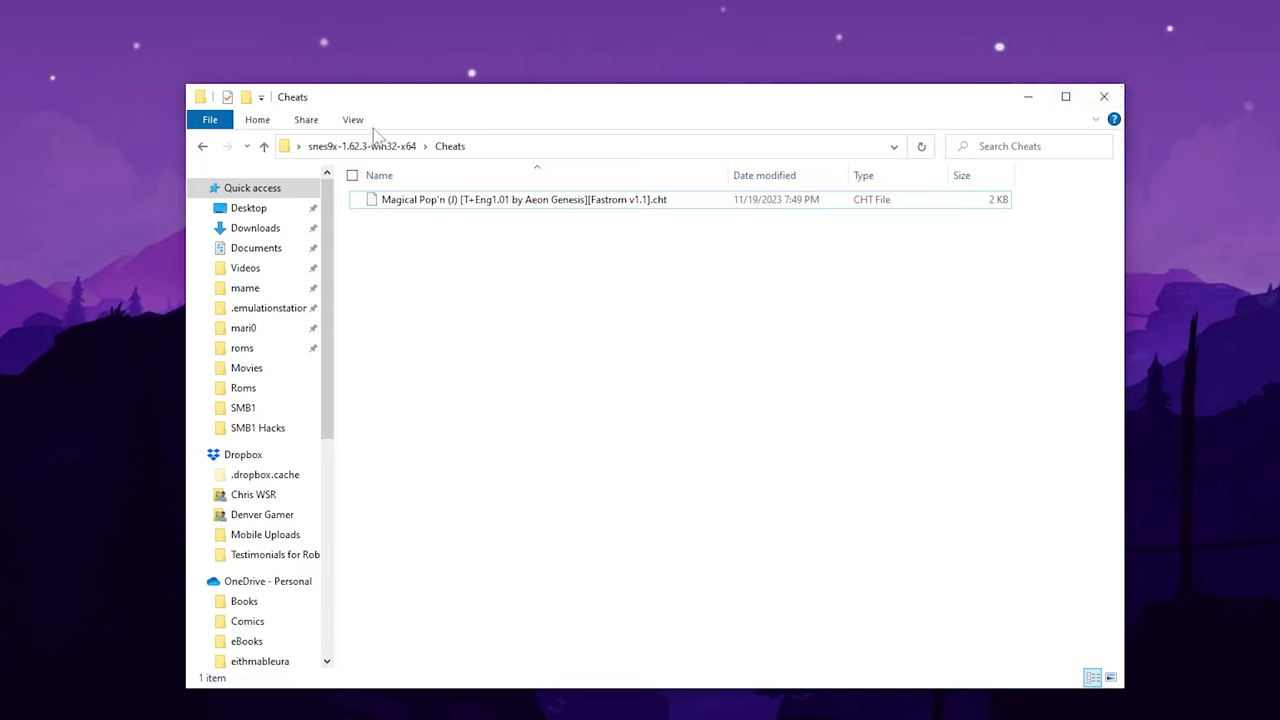
{"action": "left_click", "coordinate": [264, 146]}
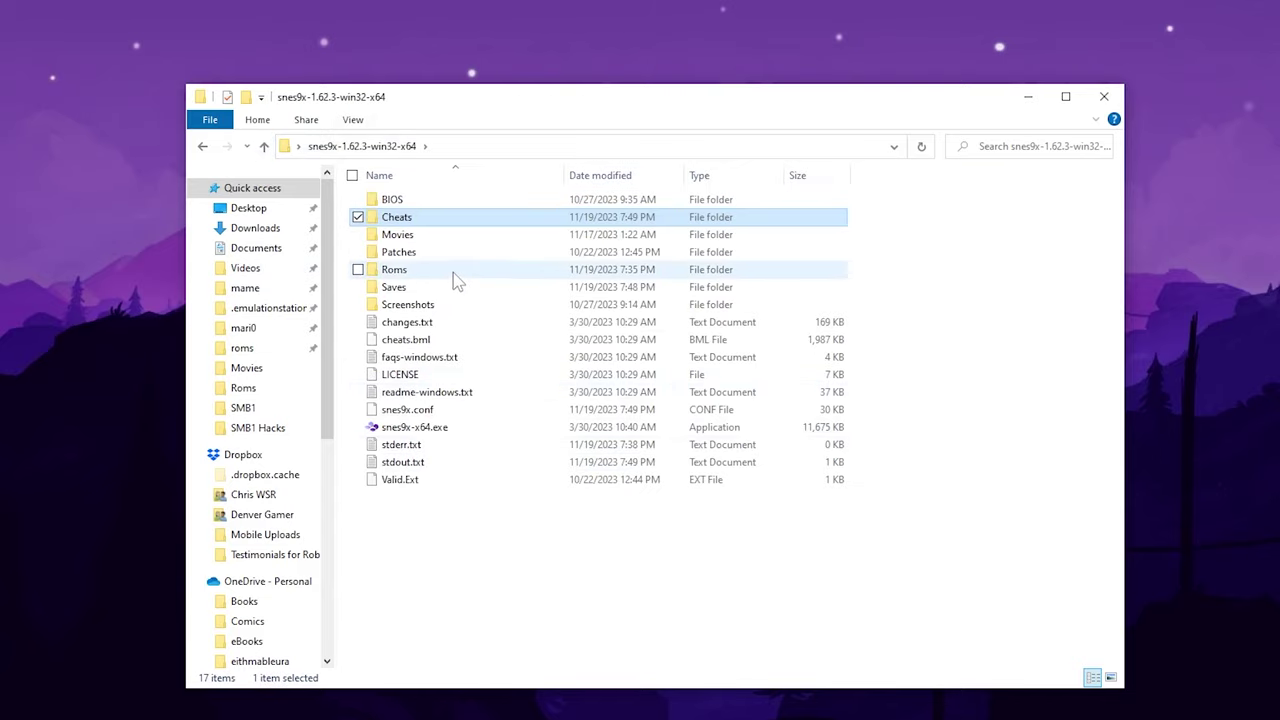
{"action": "double_click", "coordinate": [418, 427]}
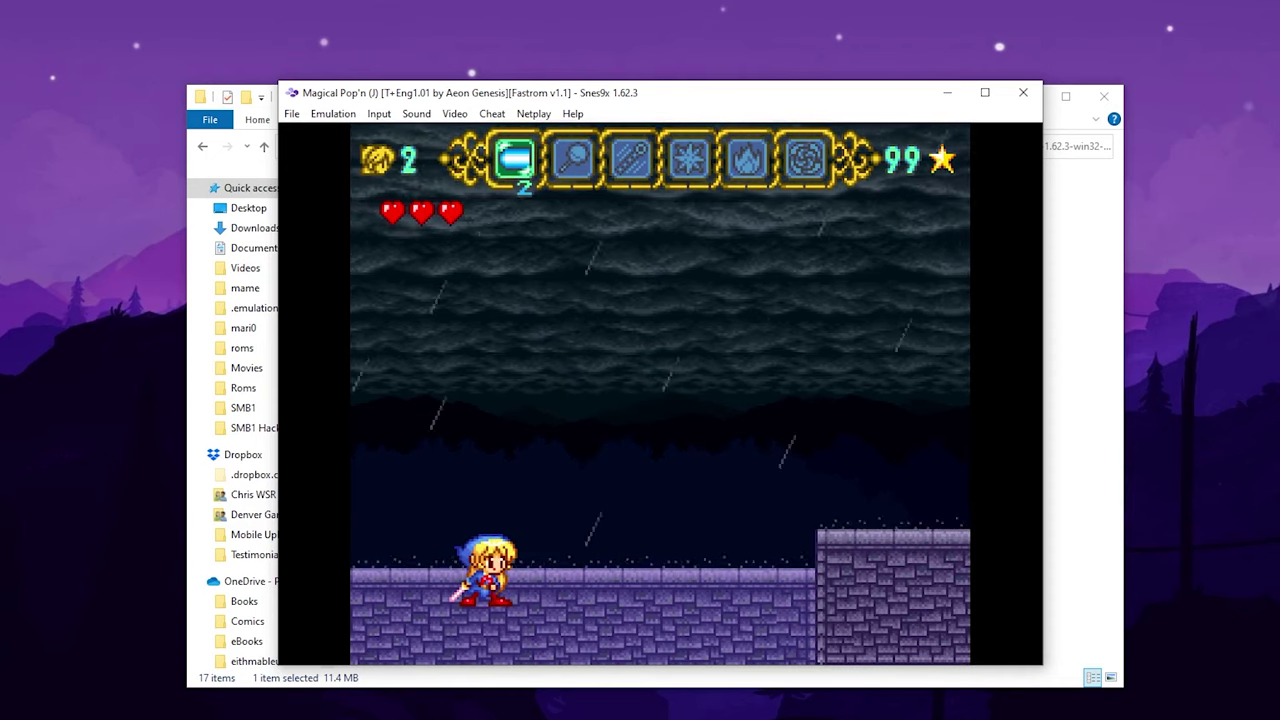
- Tick Have All Magical Attacks and both Can Select Any Ability codes in the cheat editor, then OK
{"action": "left_click", "coordinate": [492, 113]}
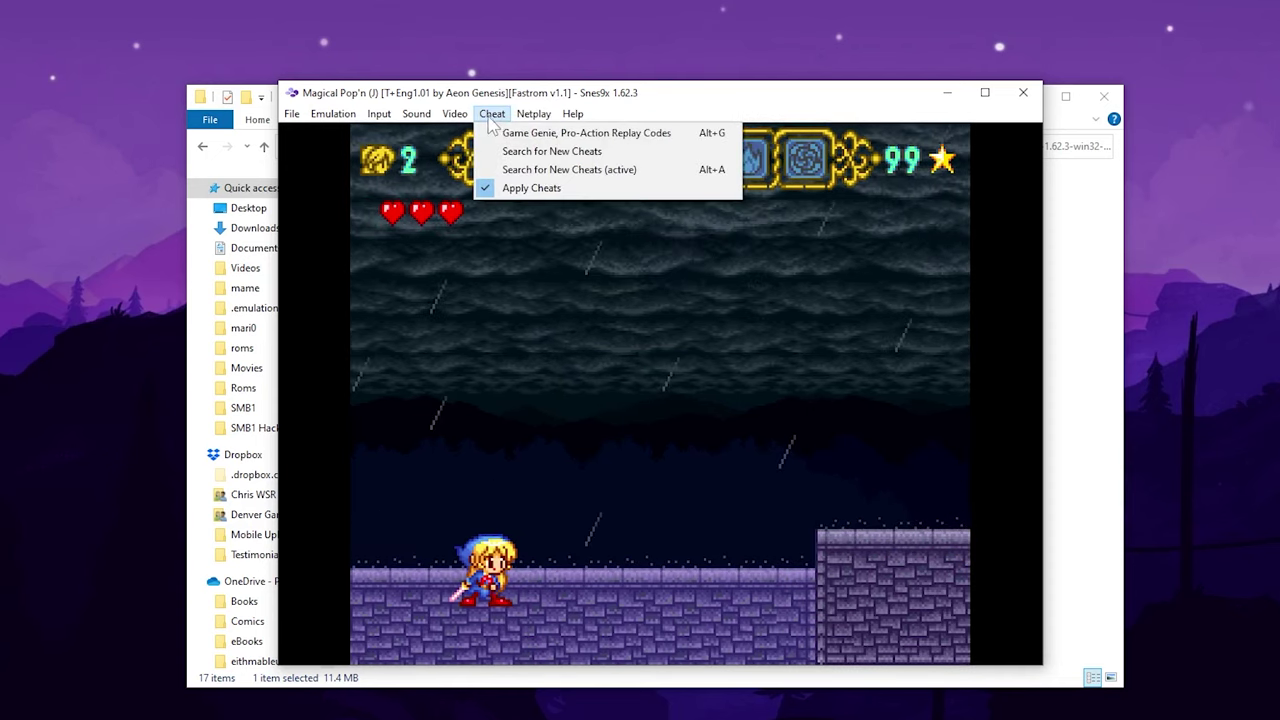
{"action": "left_click", "coordinate": [560, 132]}
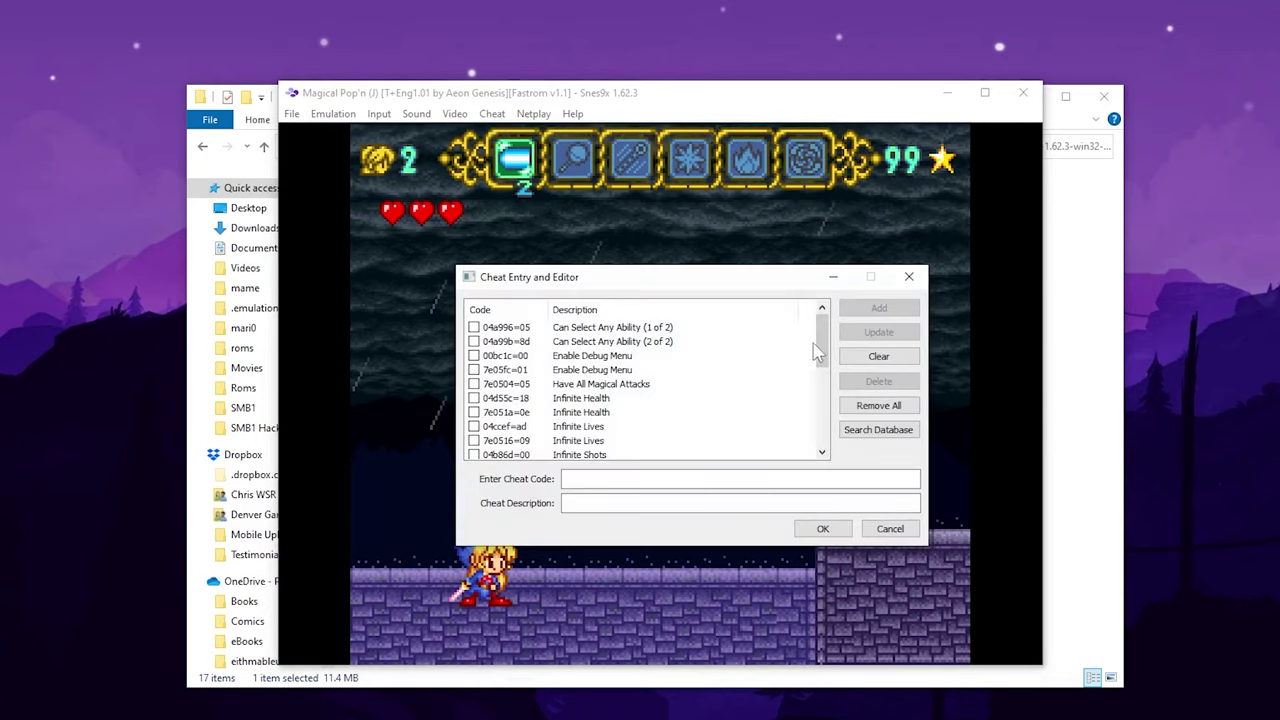
{"action": "left_click_drag", "start_coordinate": [817, 350], "coordinate": [826, 432]}
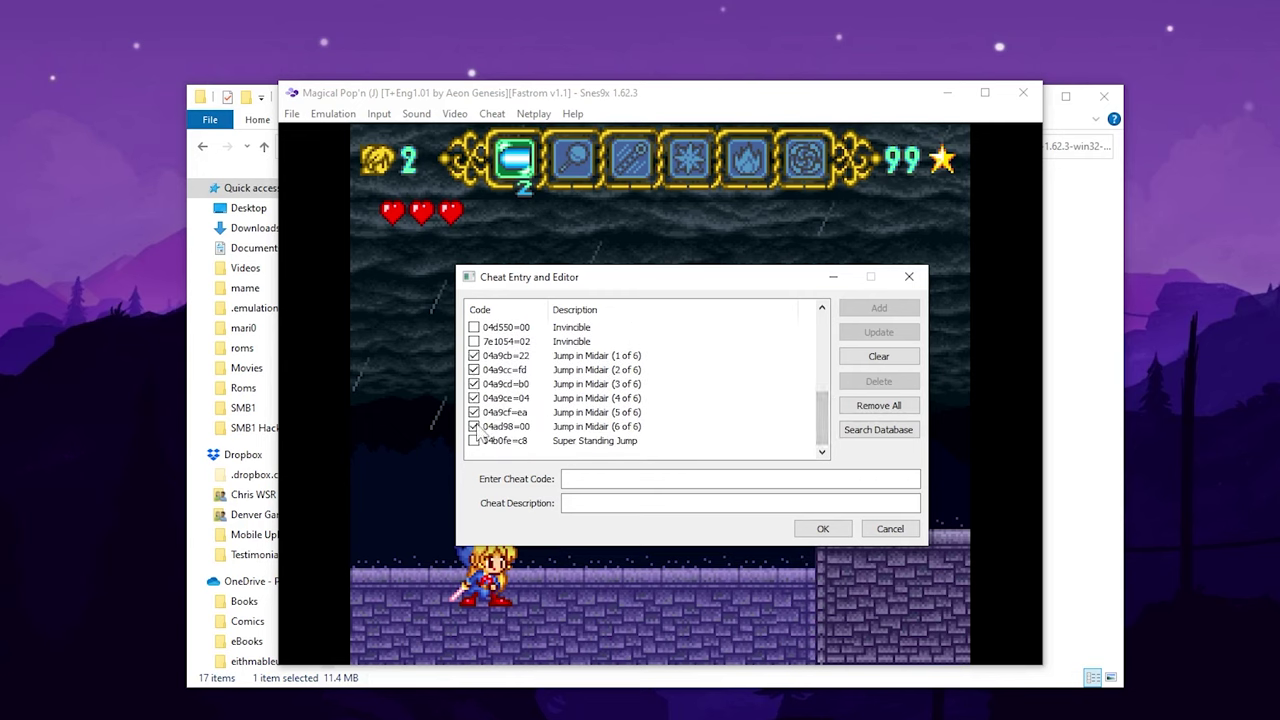
{"action": "scroll", "coordinate": [618, 400], "scroll_direction": "up", "scroll_amount": 3}
{"action": "scroll", "coordinate": [616, 400], "scroll_direction": "up", "scroll_amount": 2}
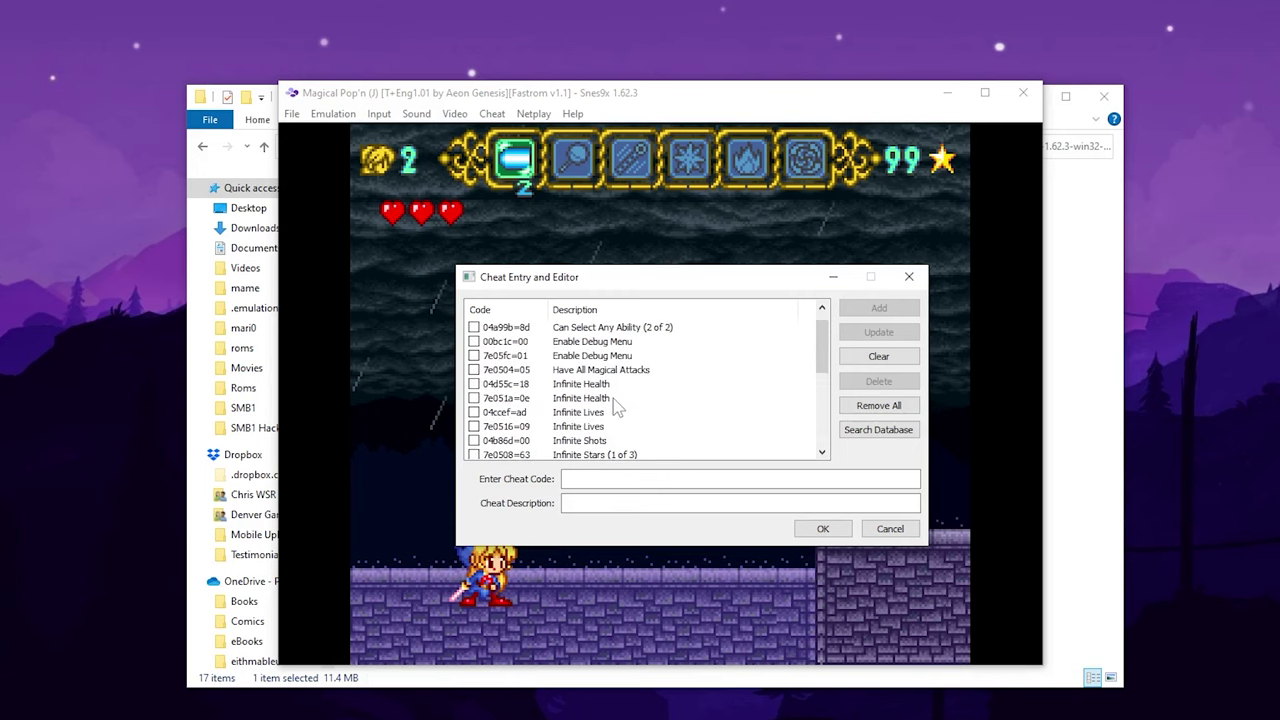
{"action": "scroll", "coordinate": [613, 398], "scroll_direction": "down", "scroll_amount": 1}
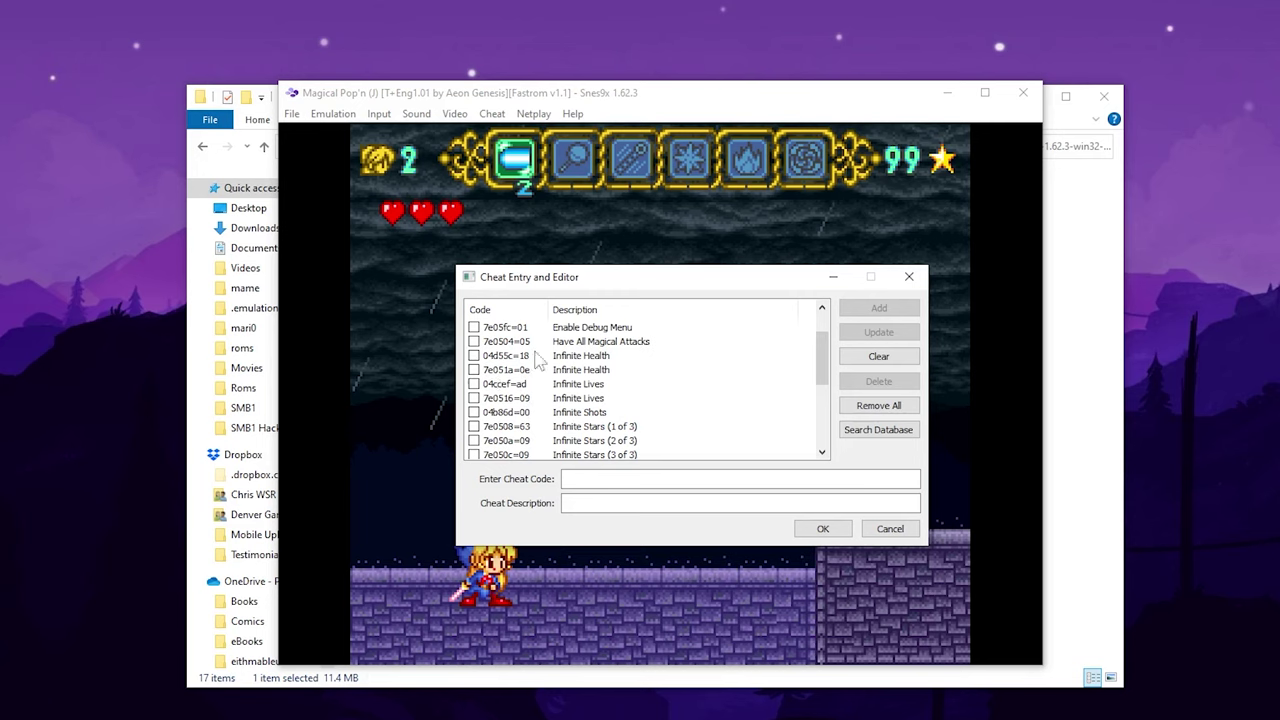
{"action": "left_click", "coordinate": [469, 342]}
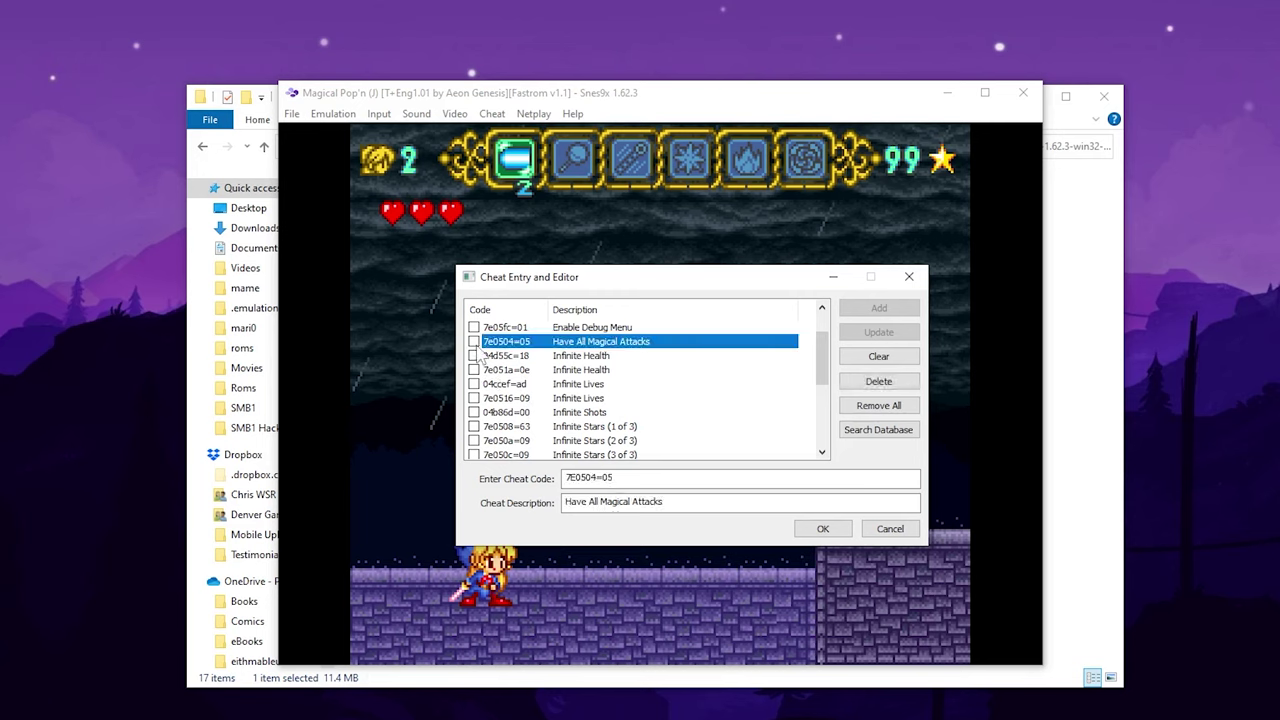
{"action": "scroll", "coordinate": [522, 372], "scroll_direction": "up", "scroll_amount": 1}
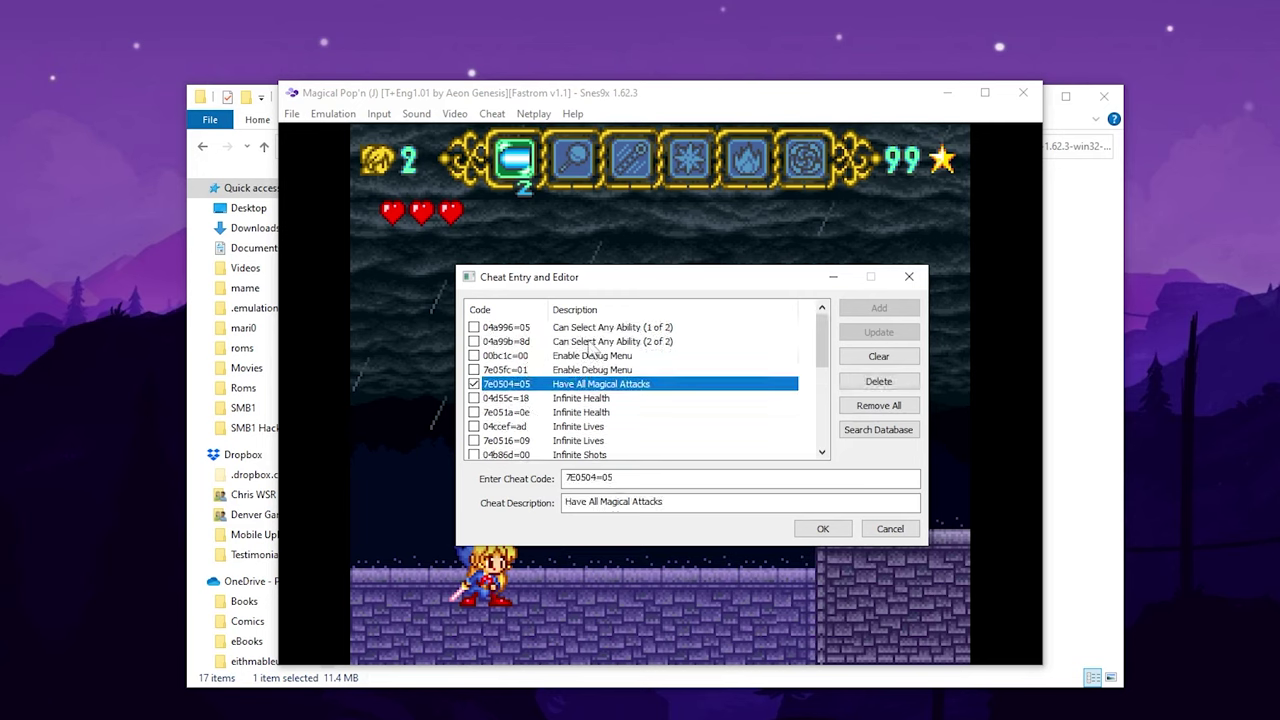
{"action": "left_click", "coordinate": [483, 342]}
{"action": "left_click", "coordinate": [474, 328]}
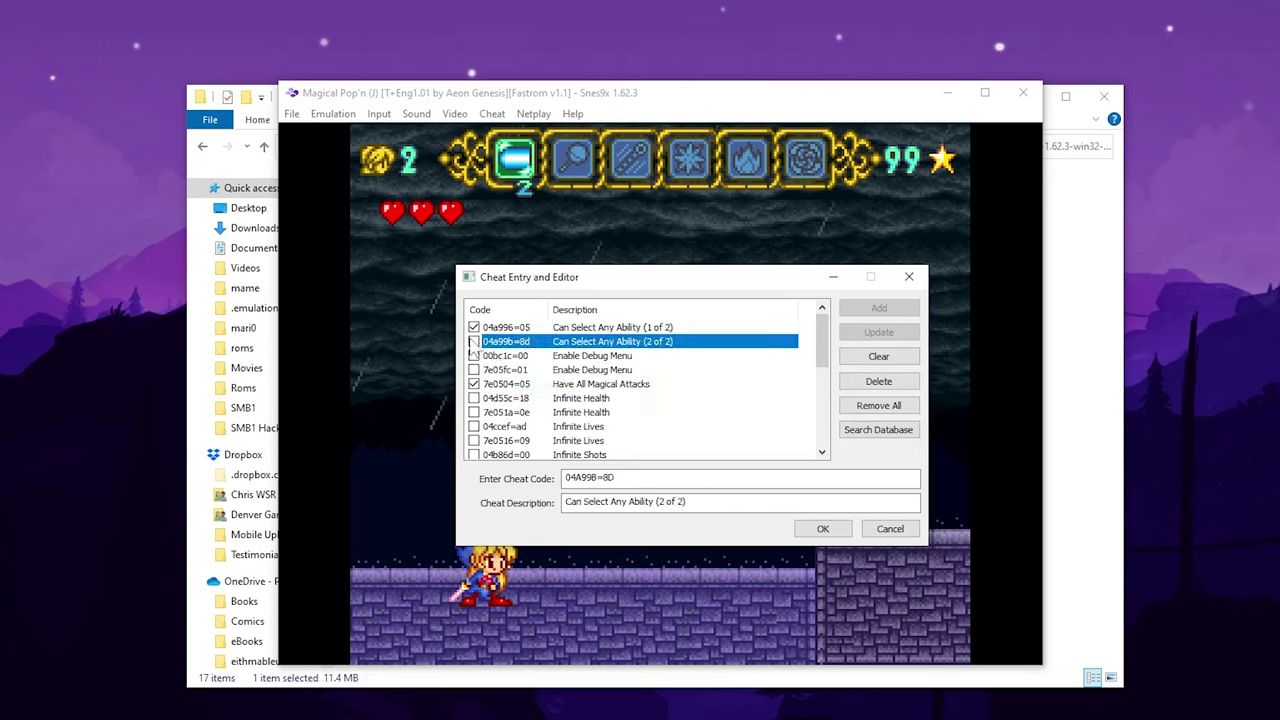
{"action": "left_click", "coordinate": [474, 342]}
{"action": "left_click", "coordinate": [822, 528]}
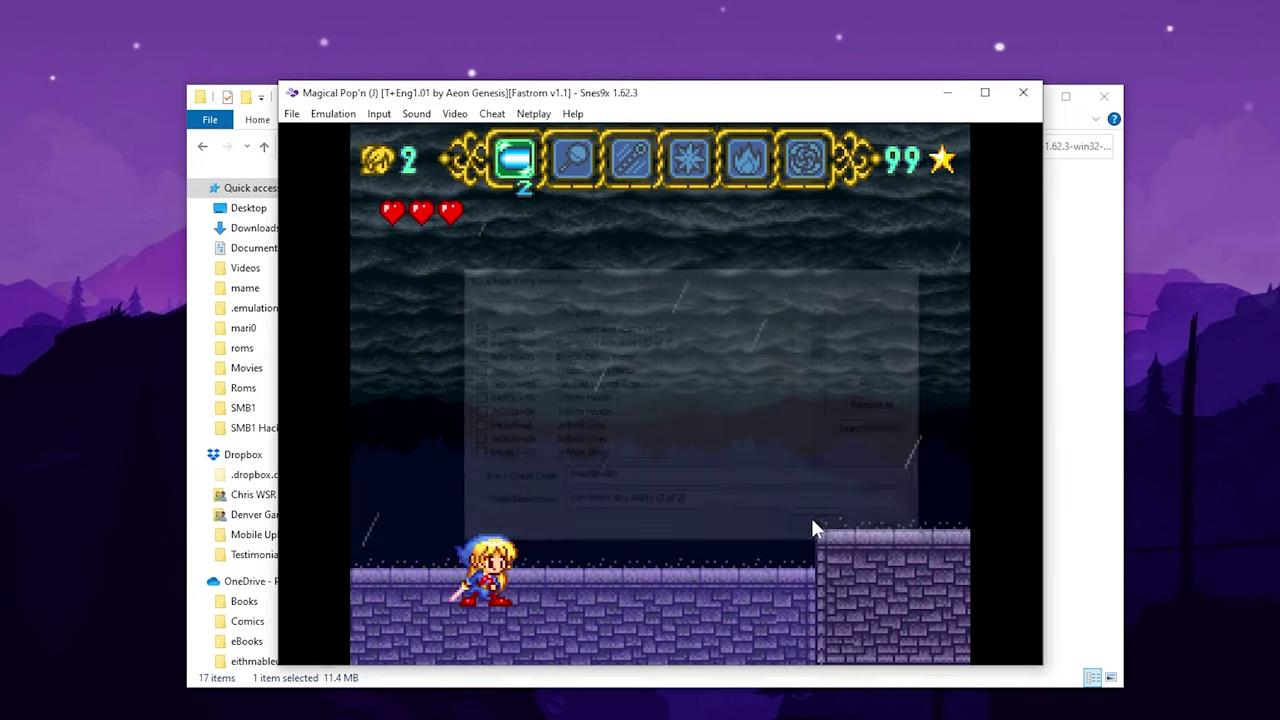
- Resume play, jump and move right, blast an enemy, and switch to the next magic attack
{"action": "left_click", "coordinate": [503, 116]}
{"action": "left_click", "coordinate": [503, 116]}
{"action": "left_click", "coordinate": [503, 116]}
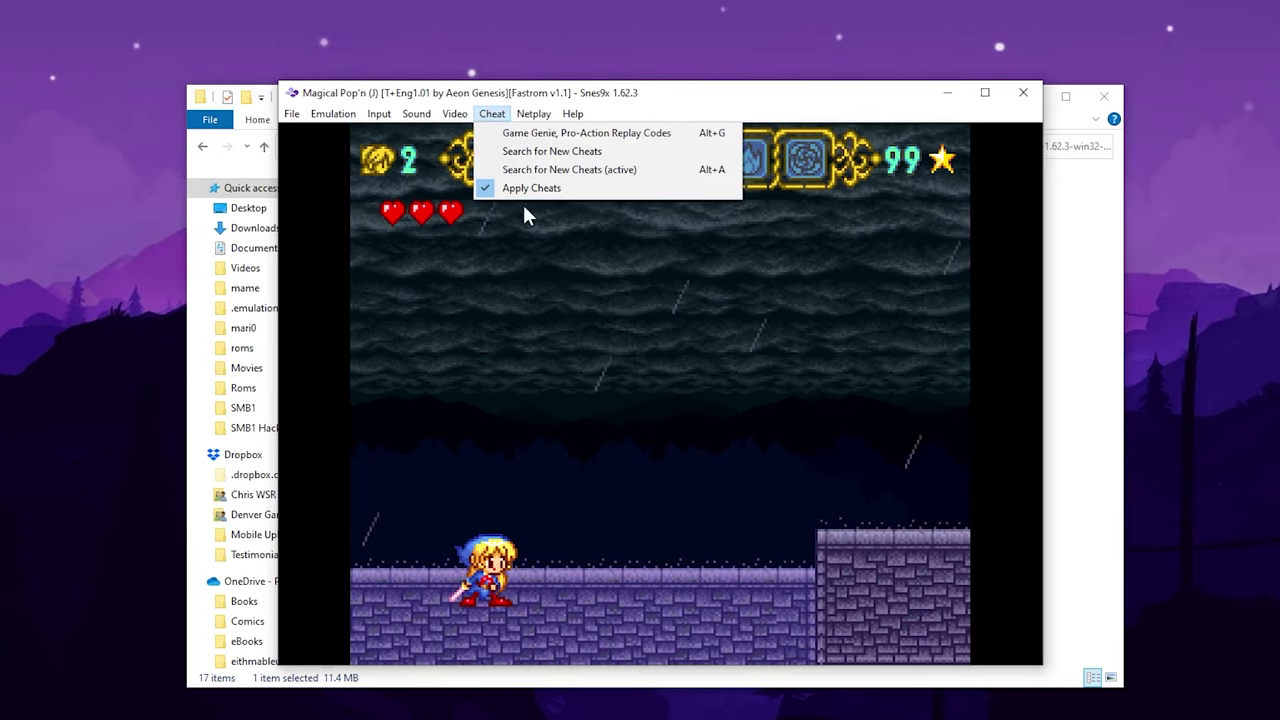
{"action": "left_click", "coordinate": [669, 363]}
{"action": "key", "text": "c"}
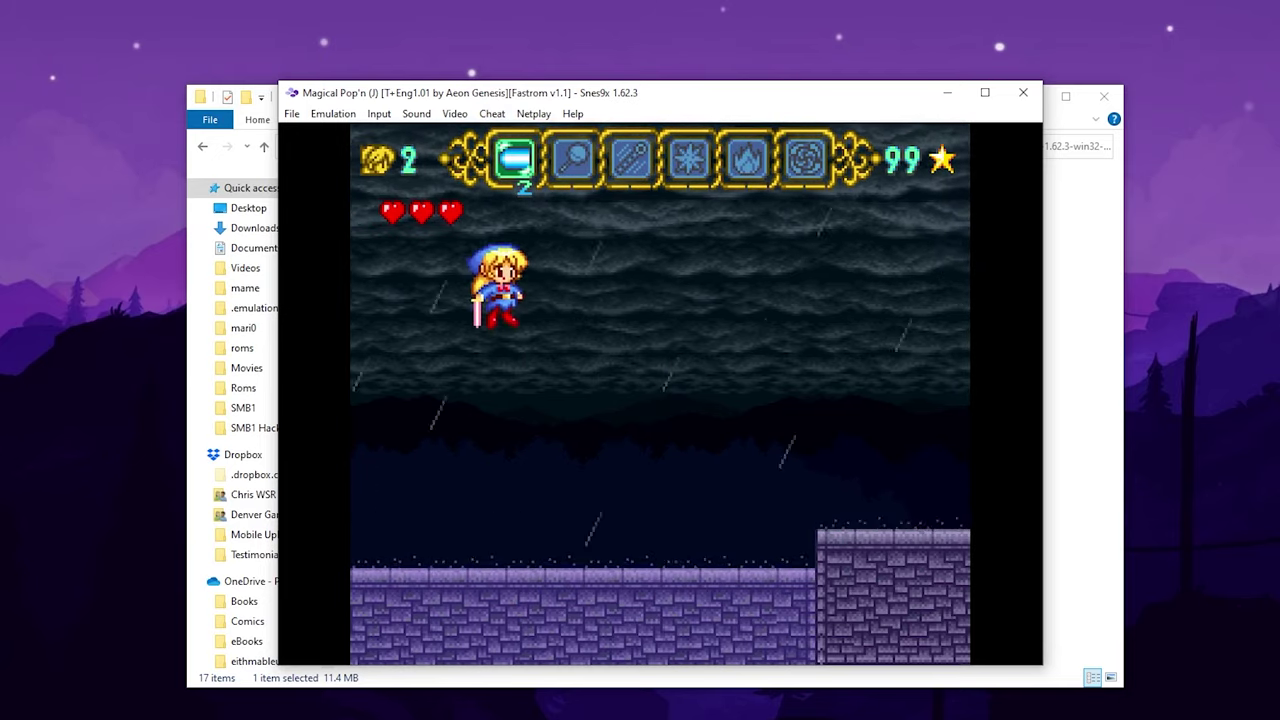
{"action": "key", "text": "Right"}
{"action": "key", "text": "Right"}
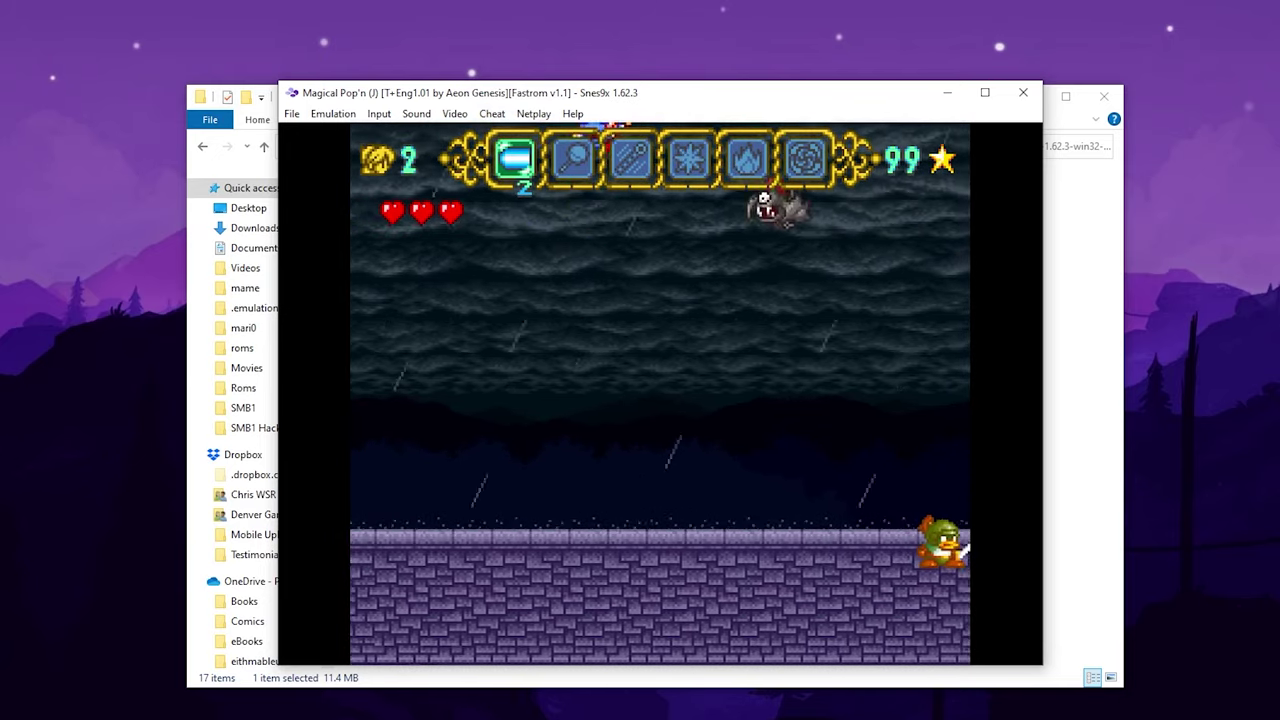
{"action": "key", "text": "Right"}
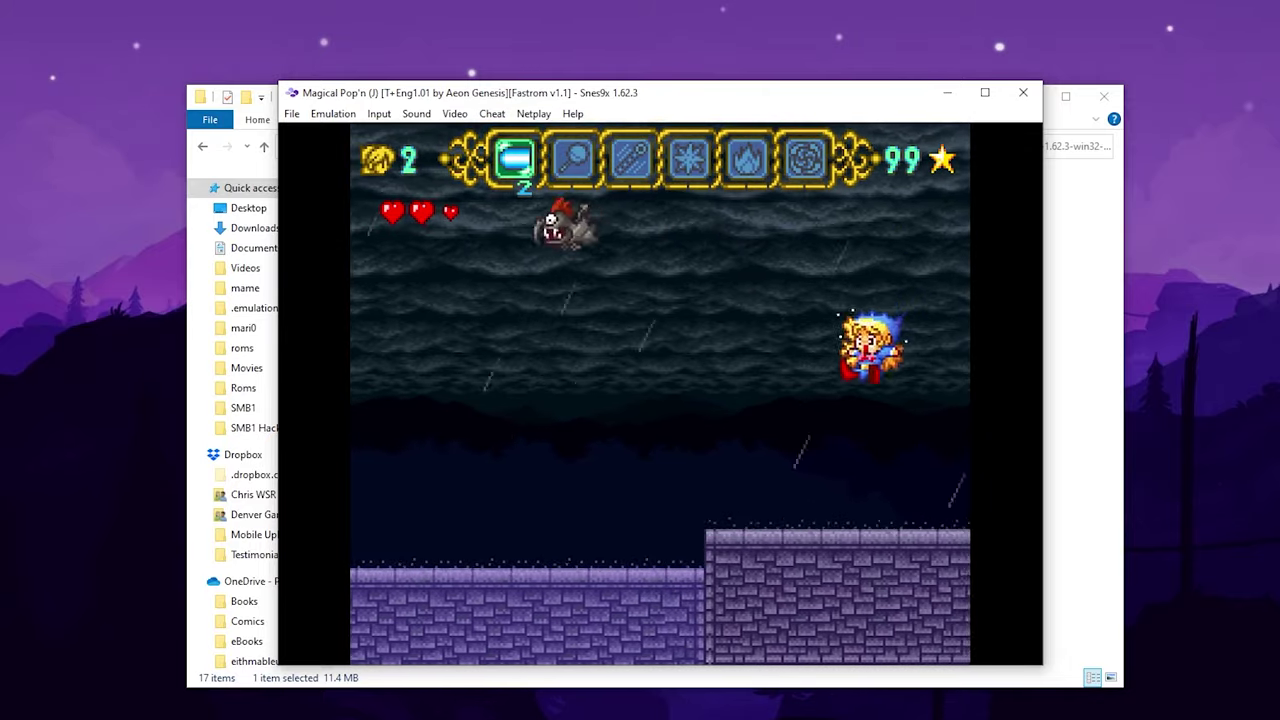
{"action": "key", "text": "Left"}
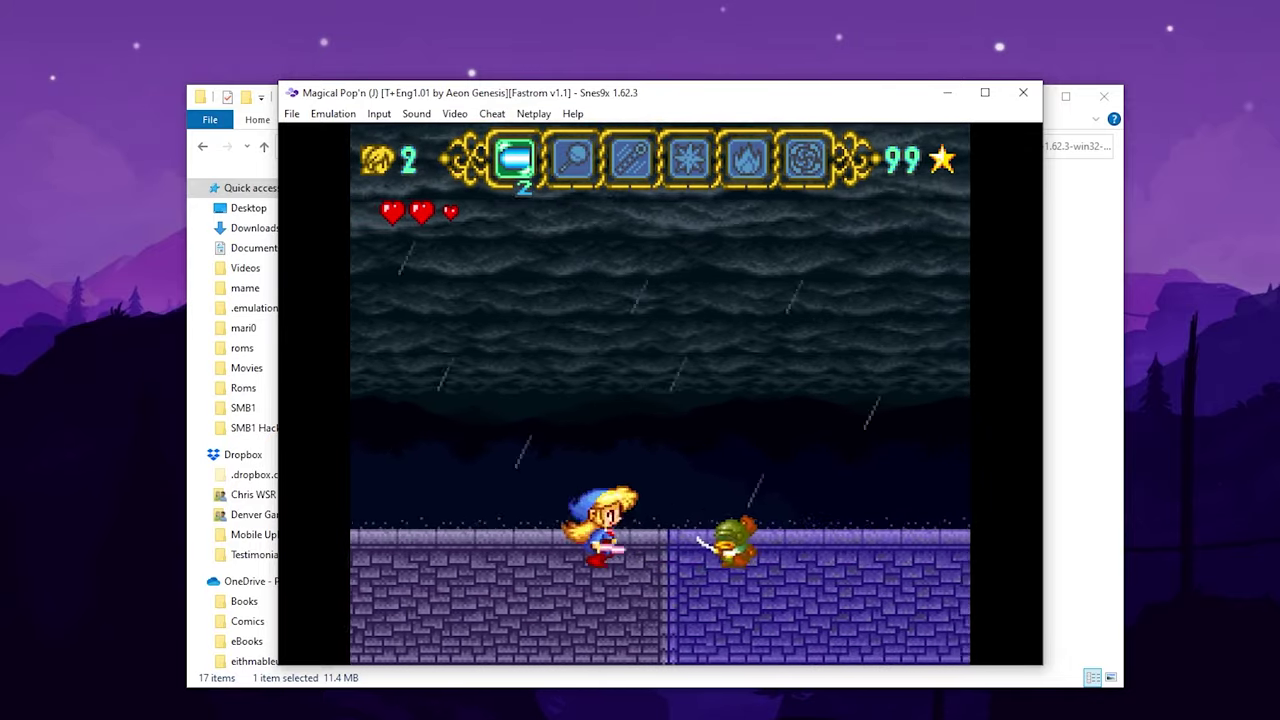
{"action": "key", "text": "x"}
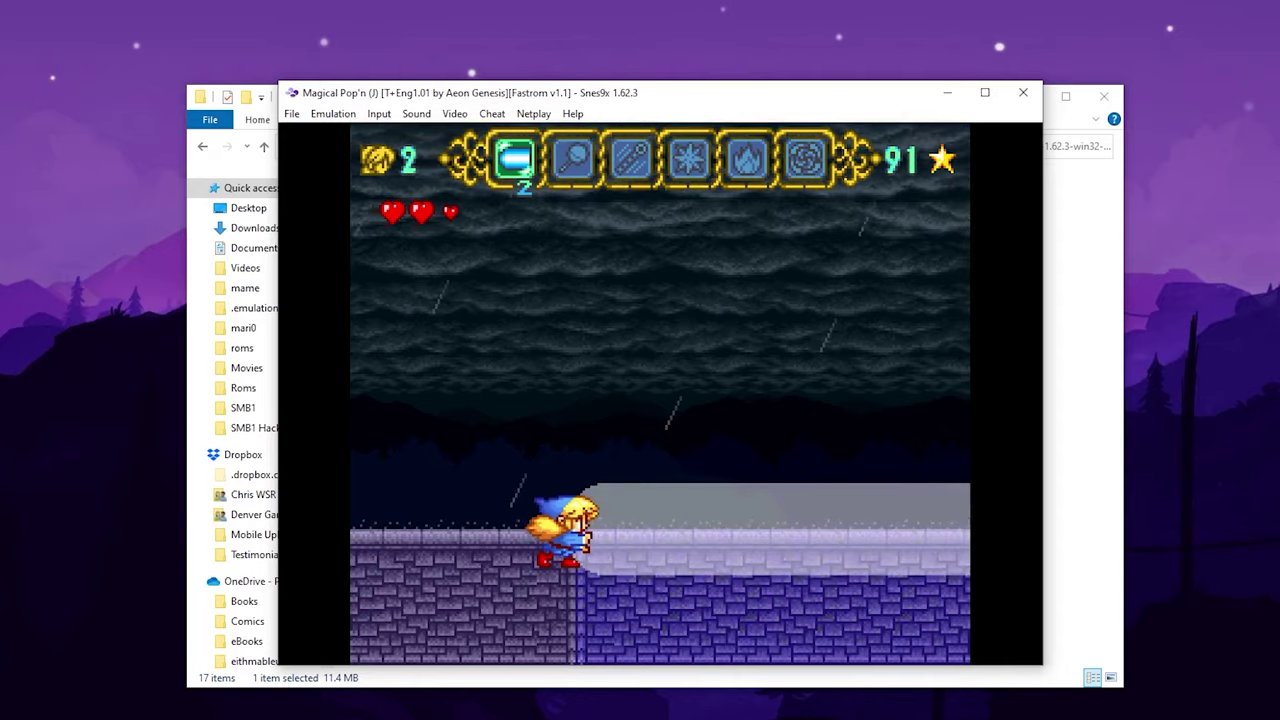
{"action": "key", "text": "s"}
{"action": "key", "text": "Right"}
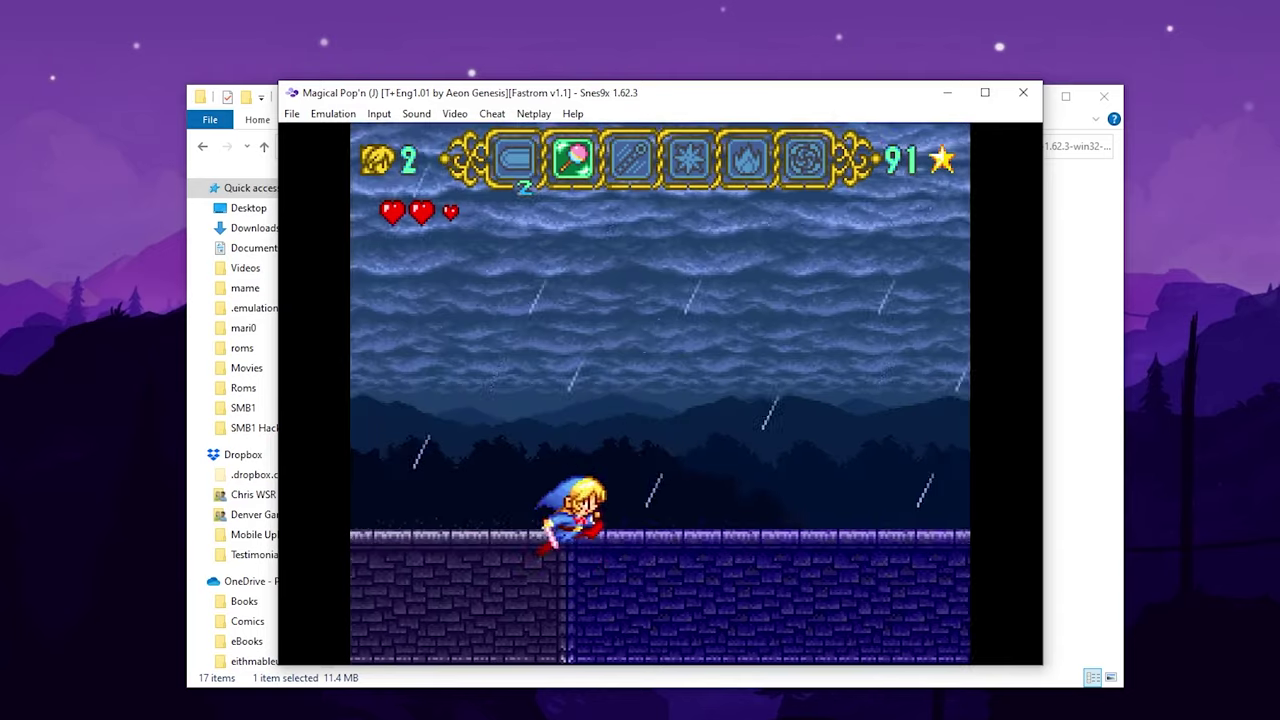
{"action": "key", "text": "x"}
{"action": "key", "text": "x"}
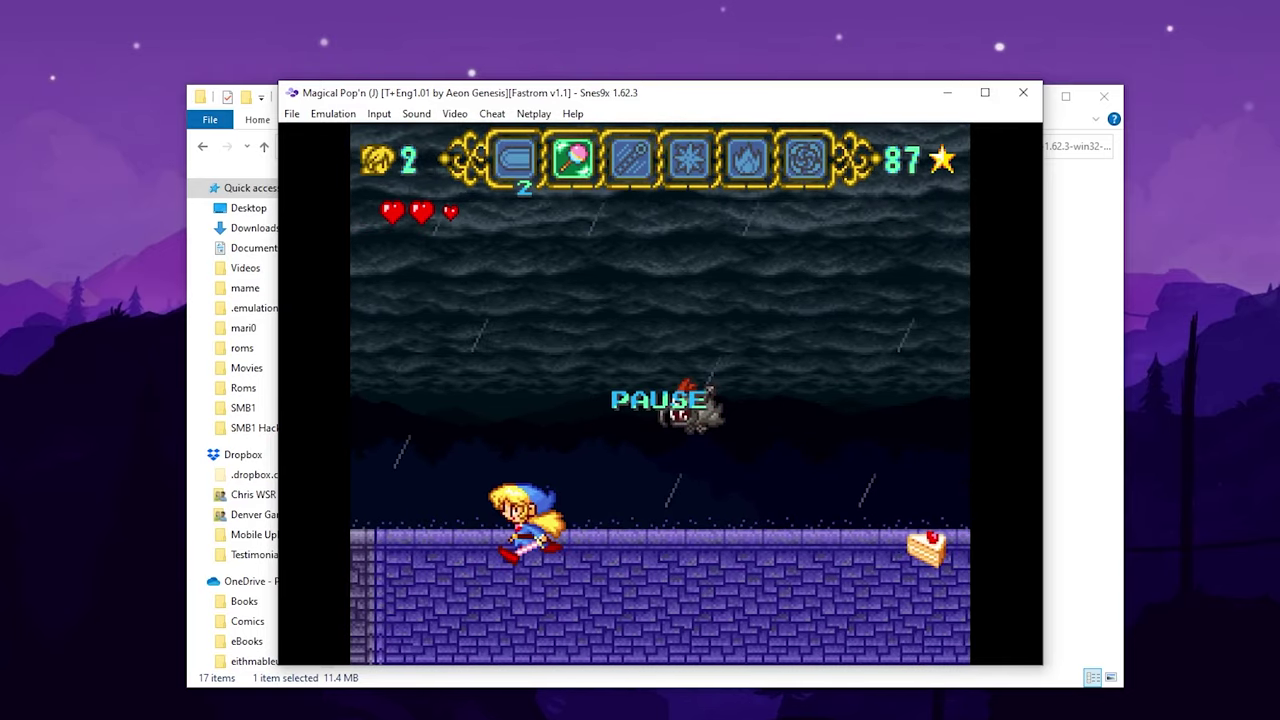
- Release a charged magic burst, switch to the spiral magic, and roll as a ball past enemies
{"action": "key", "text": "Right"}
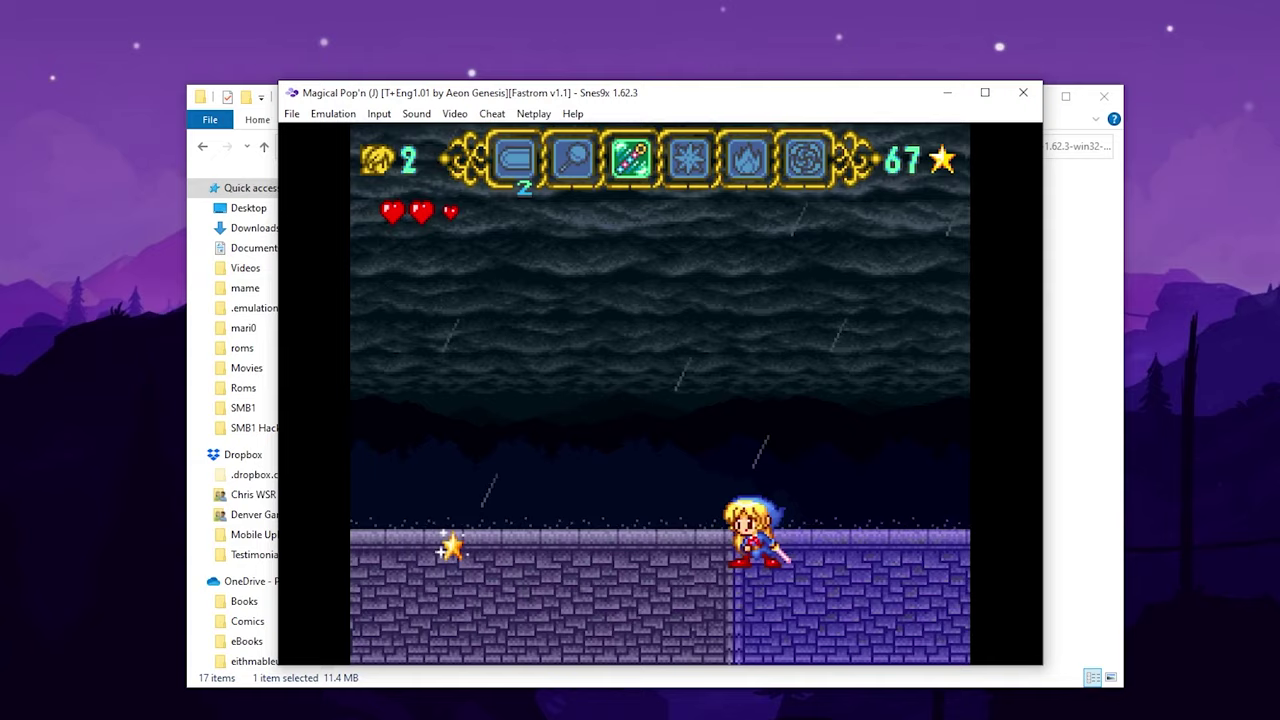
{"action": "key", "text": "Right"}
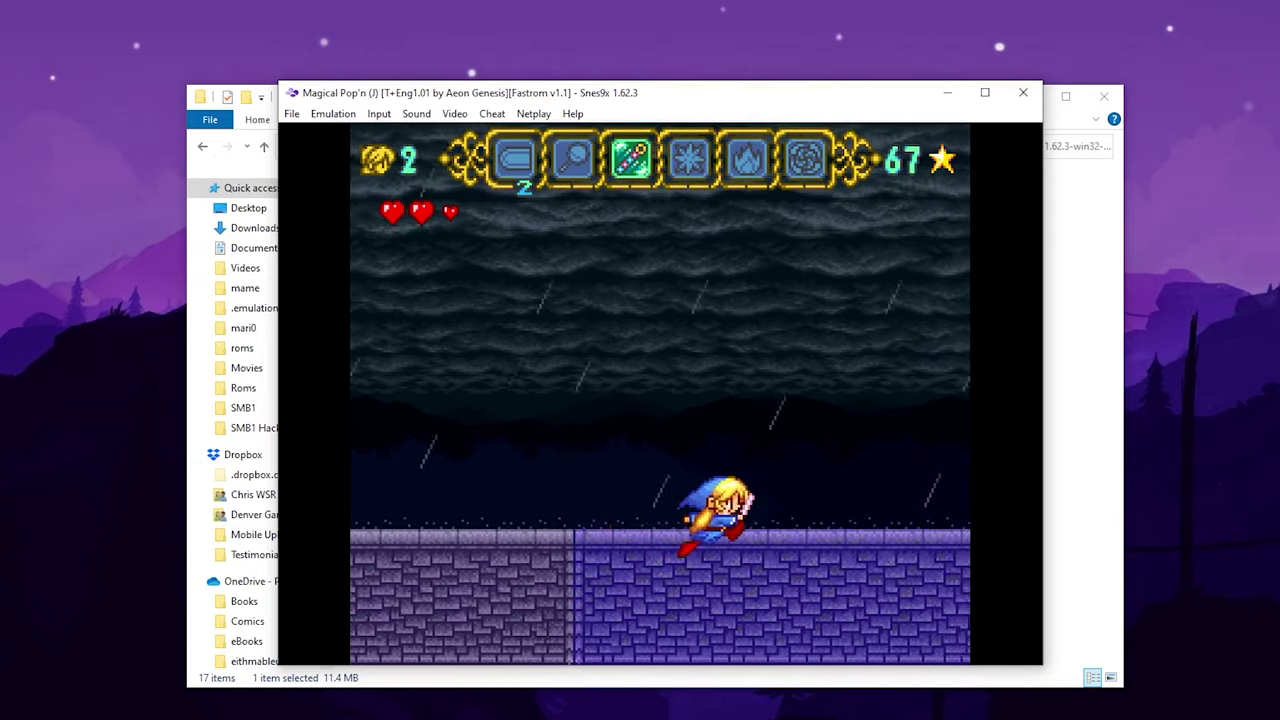
{"action": "key", "text": "Right"}
{"action": "key", "text": "c"}
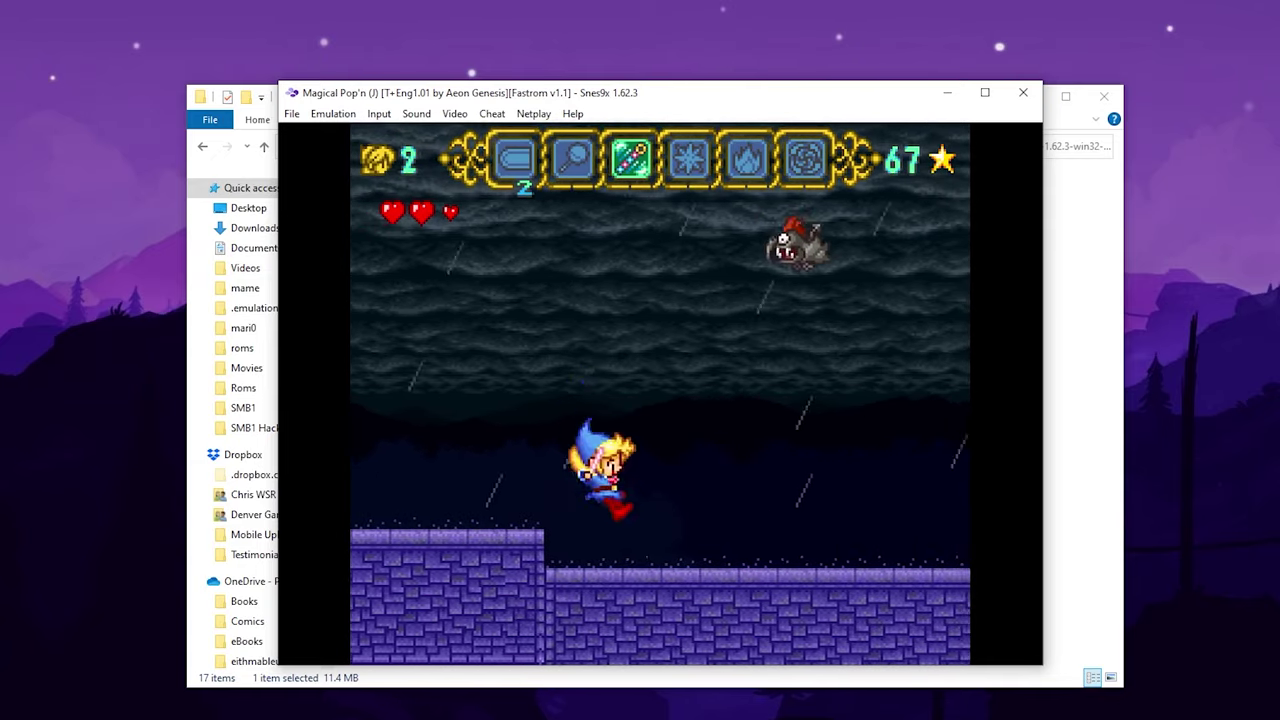
{"action": "key", "text": "Left"}
{"action": "key", "text": "z"}
{"action": "key", "text": "z"}
{"action": "key", "text": "z"}
{"action": "key", "text": "Left"}
{"action": "key", "text": "x"}
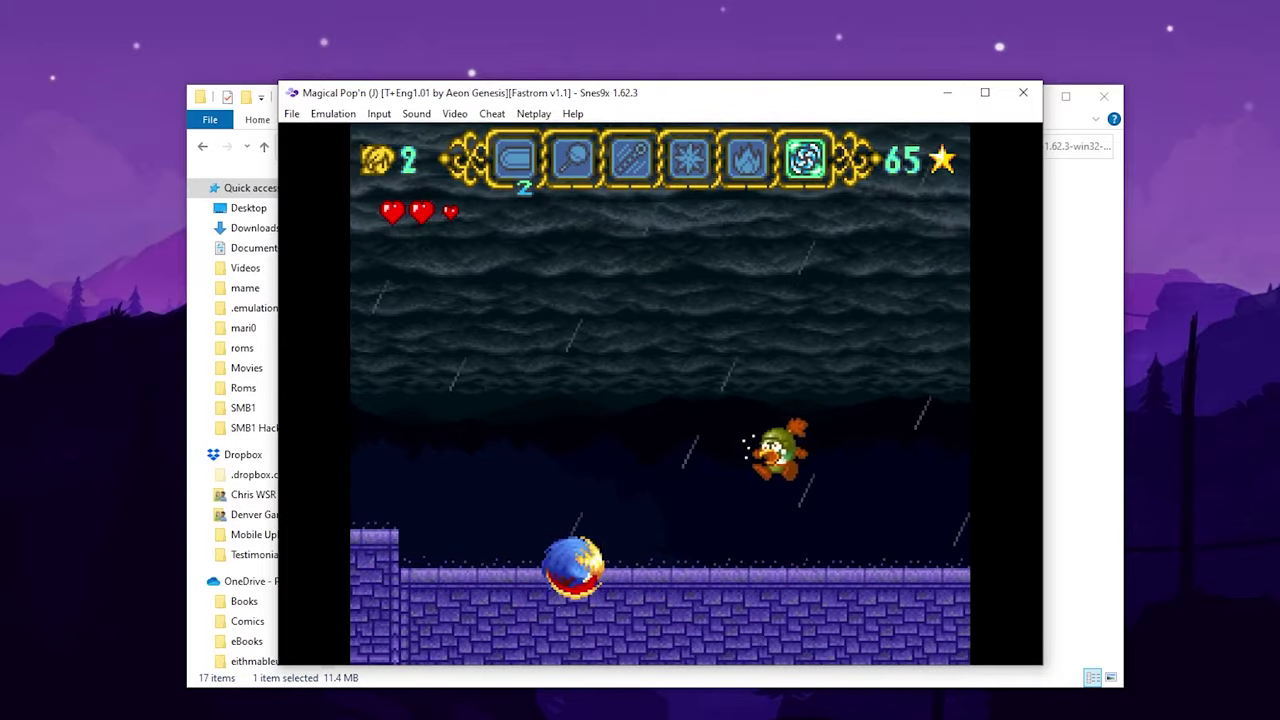
{"action": "key", "text": "Left"}
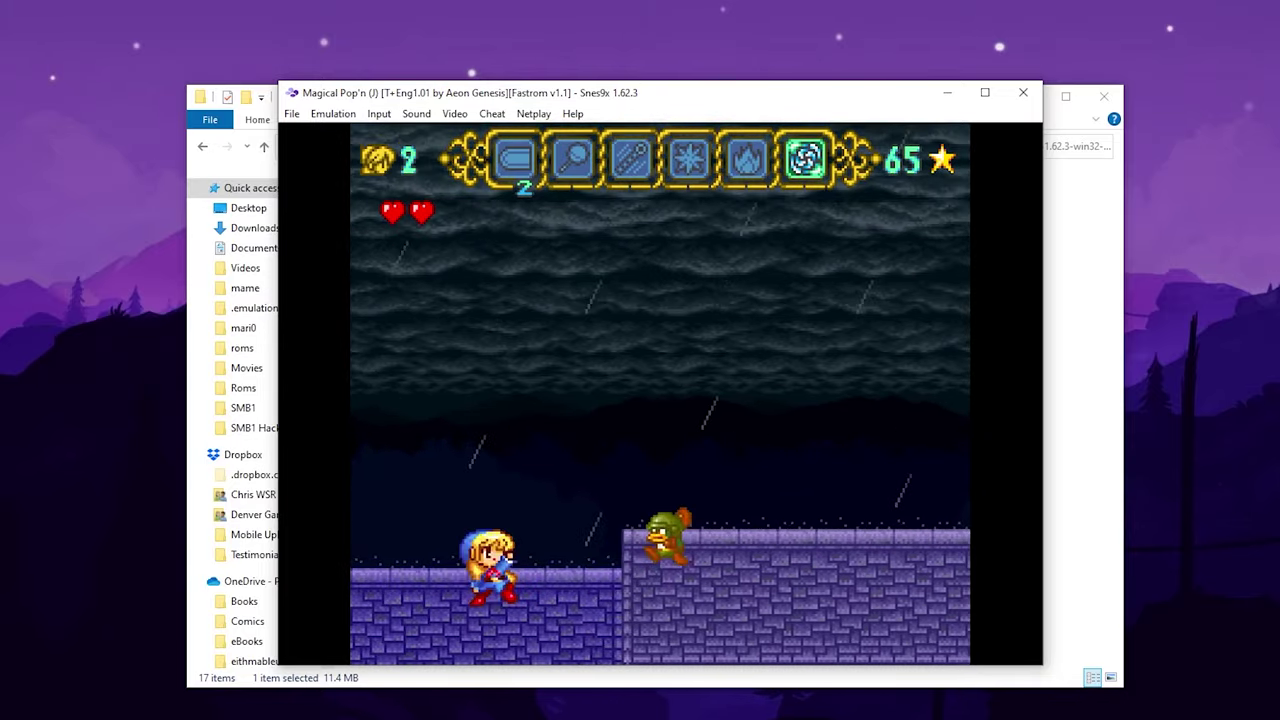
{"action": "key", "text": "Right"}
{"action": "key", "text": "x"}
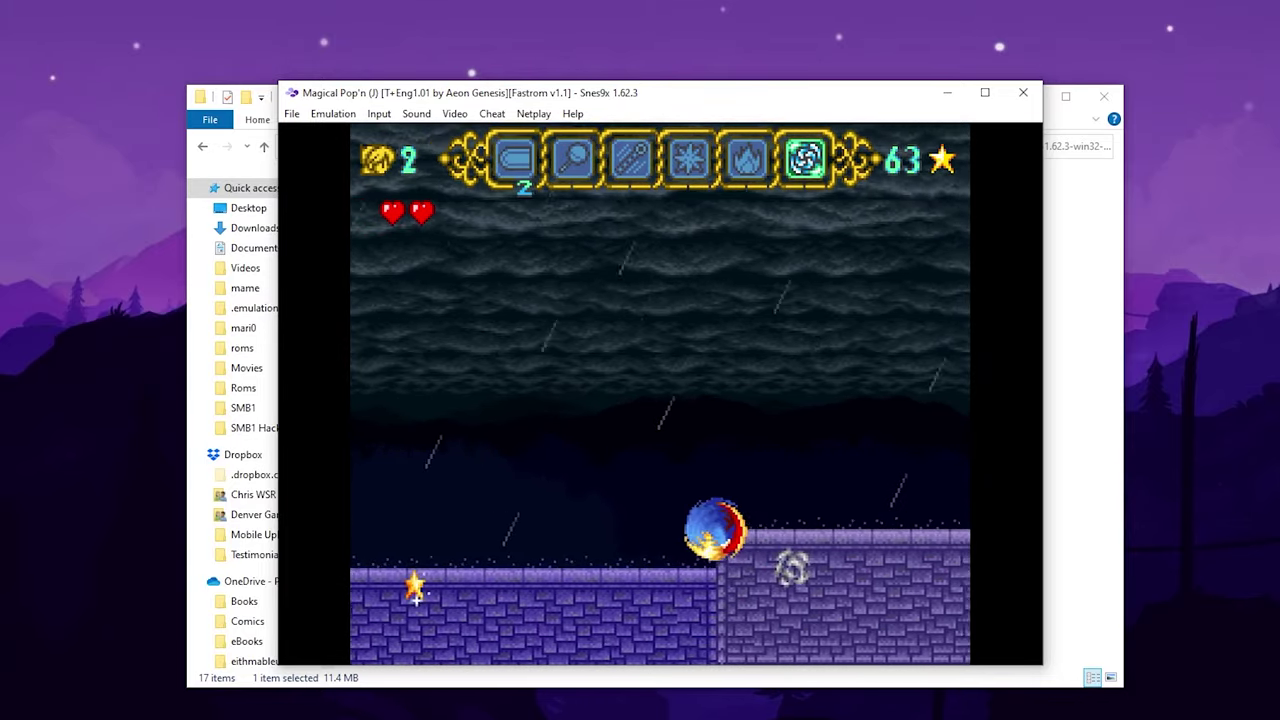
{"action": "key", "text": "Left"}
{"action": "key", "text": "Left"}
- Pause Magical Pop'n and use Remove All in the Game Genie/Pro Action Replay cheat editor
{"action": "key", "text": "x"}
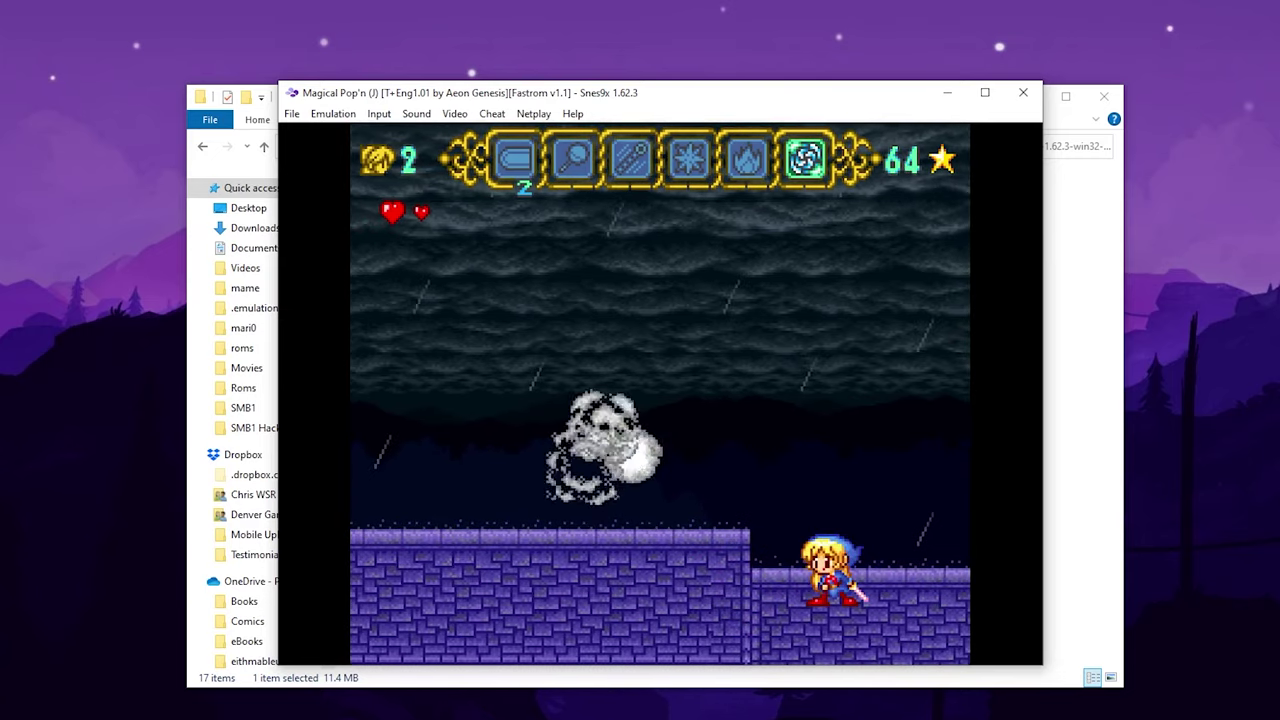
{"action": "key", "text": "Return"}
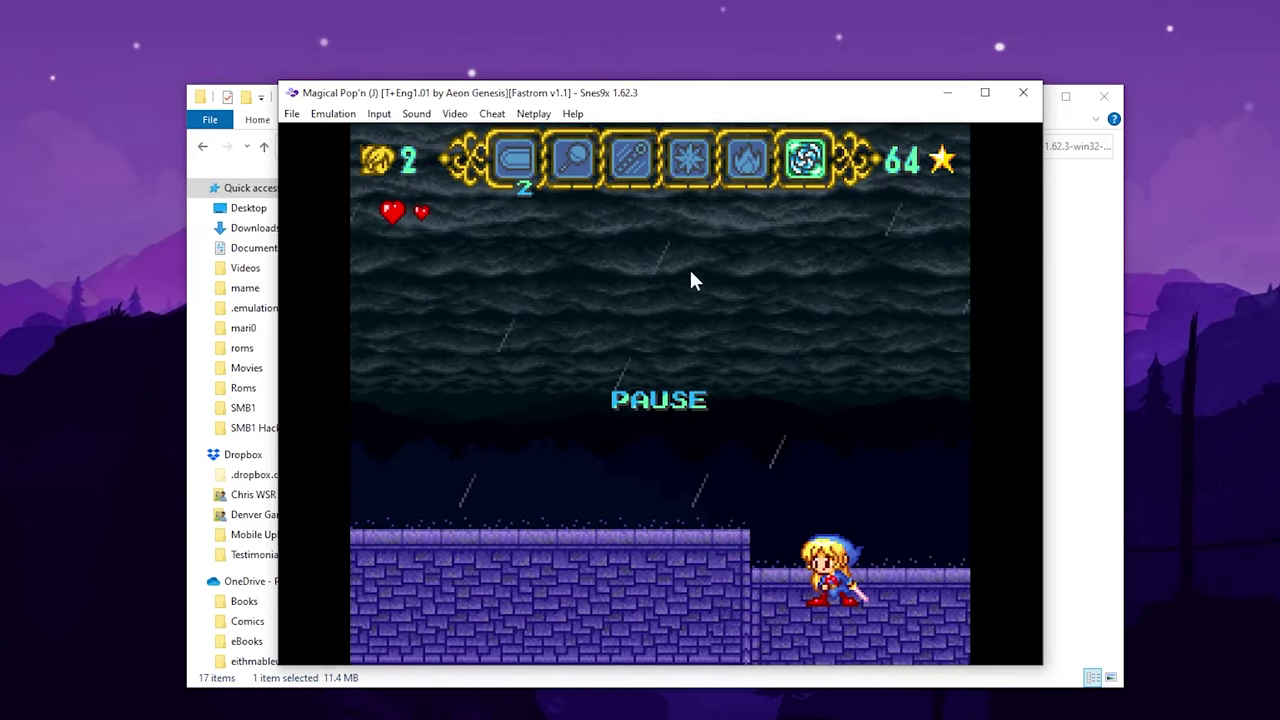
{"action": "left_click", "coordinate": [493, 115]}
{"action": "left_click", "coordinate": [540, 129]}
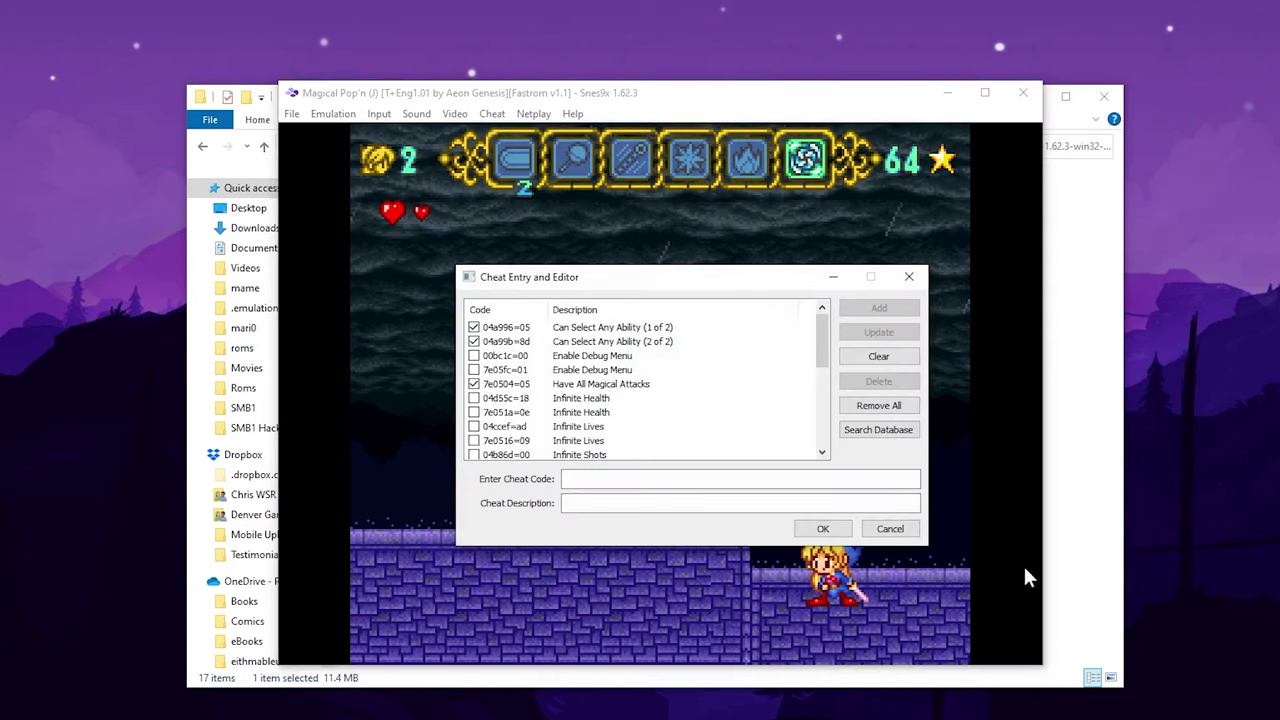
{"action": "left_click", "coordinate": [878, 405]}
{"action": "left_click", "coordinate": [700, 469]}
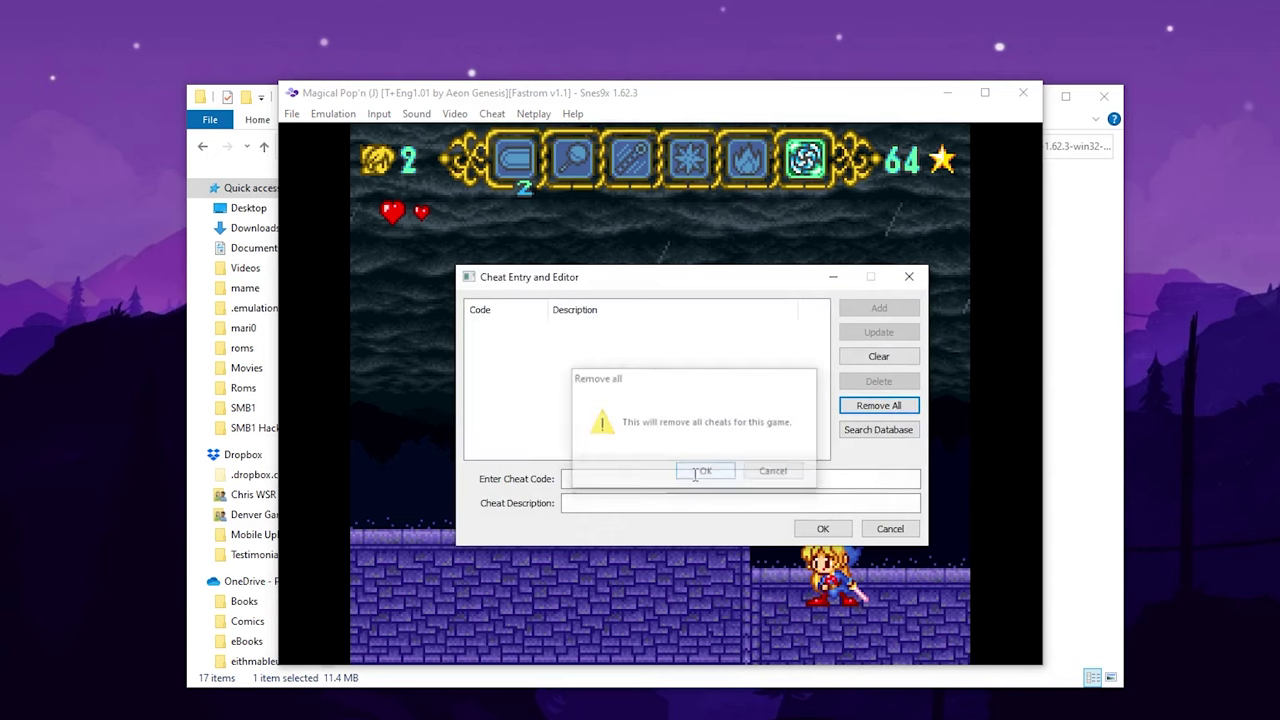
{"action": "left_click", "coordinate": [822, 528]}
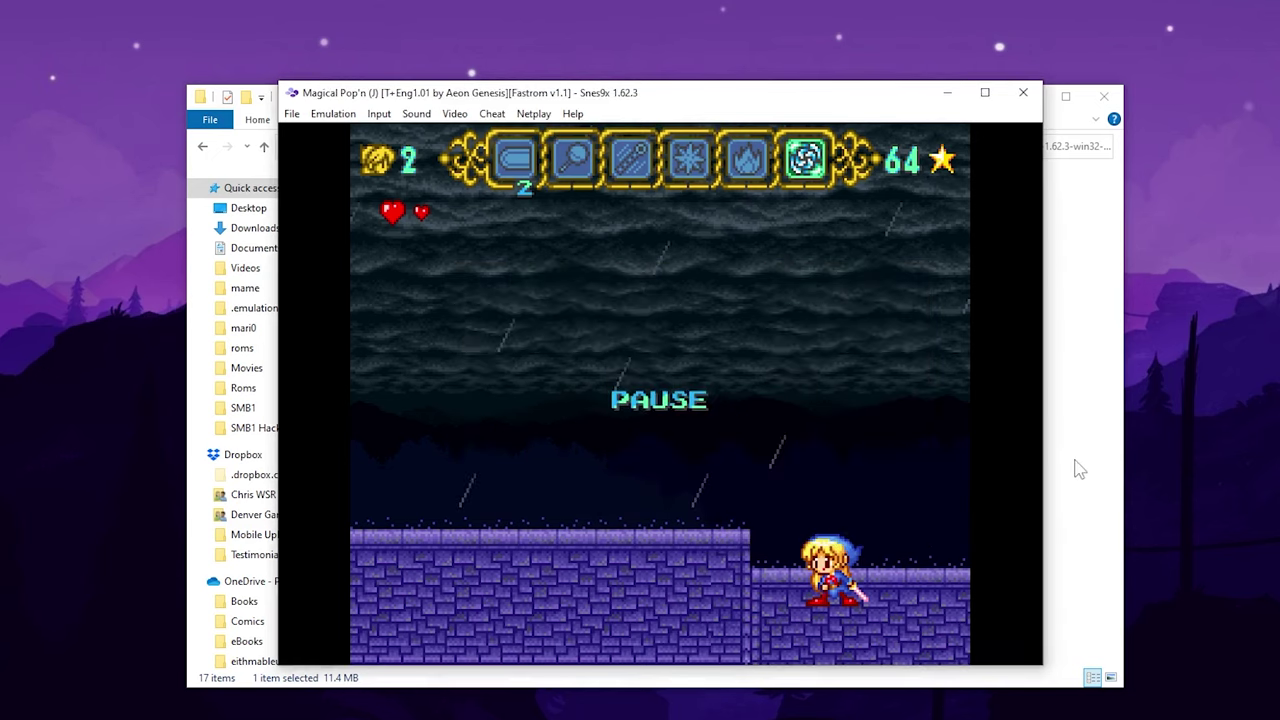
- Browse the BIOS and Cheats folders to confirm Cheats is empty, then Alt+Tab back to Snes9x
{"action": "left_click", "coordinate": [1076, 468]}
{"action": "double_click", "coordinate": [392, 201]}
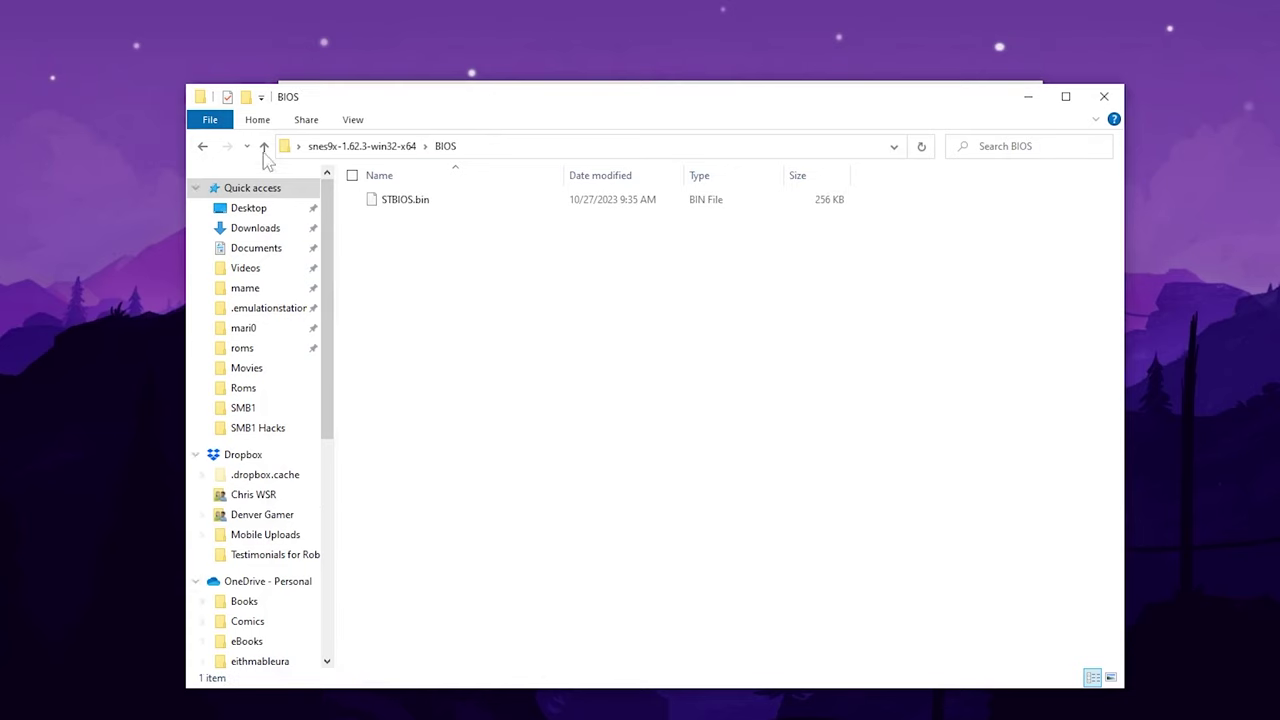
{"action": "left_click", "coordinate": [264, 149]}
{"action": "double_click", "coordinate": [440, 214]}
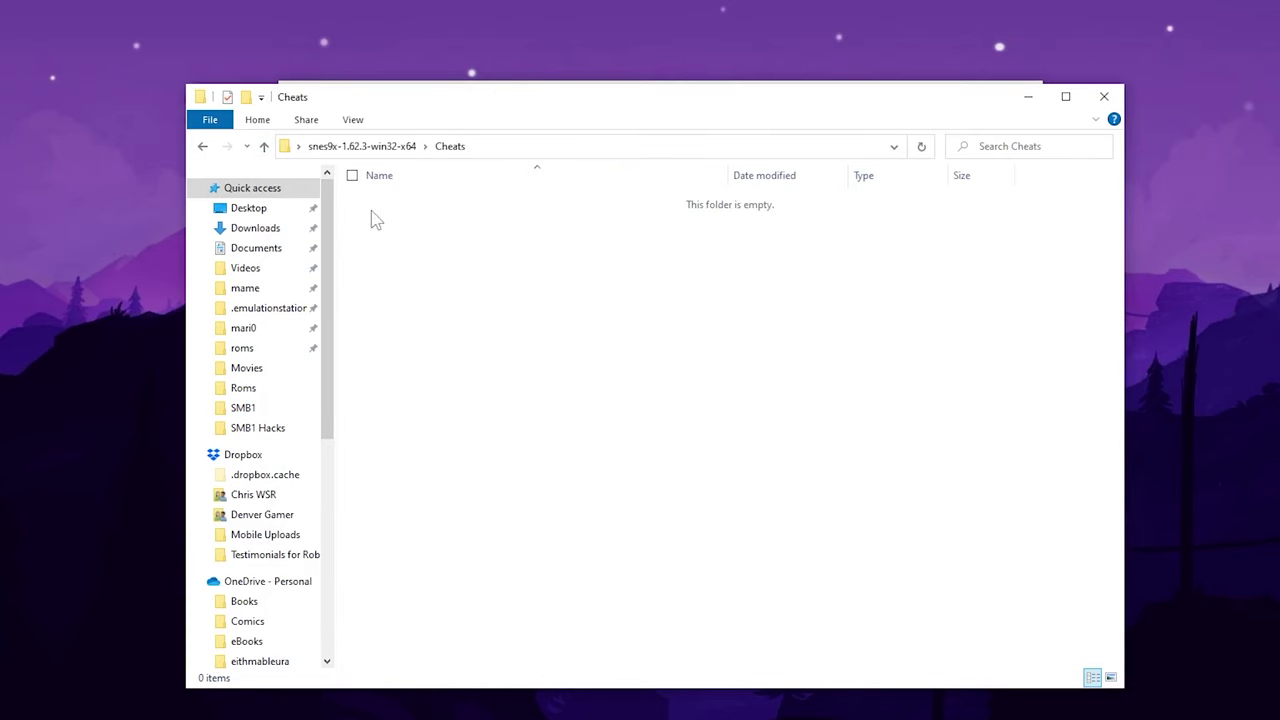
{"action": "left_click", "coordinate": [264, 149]}
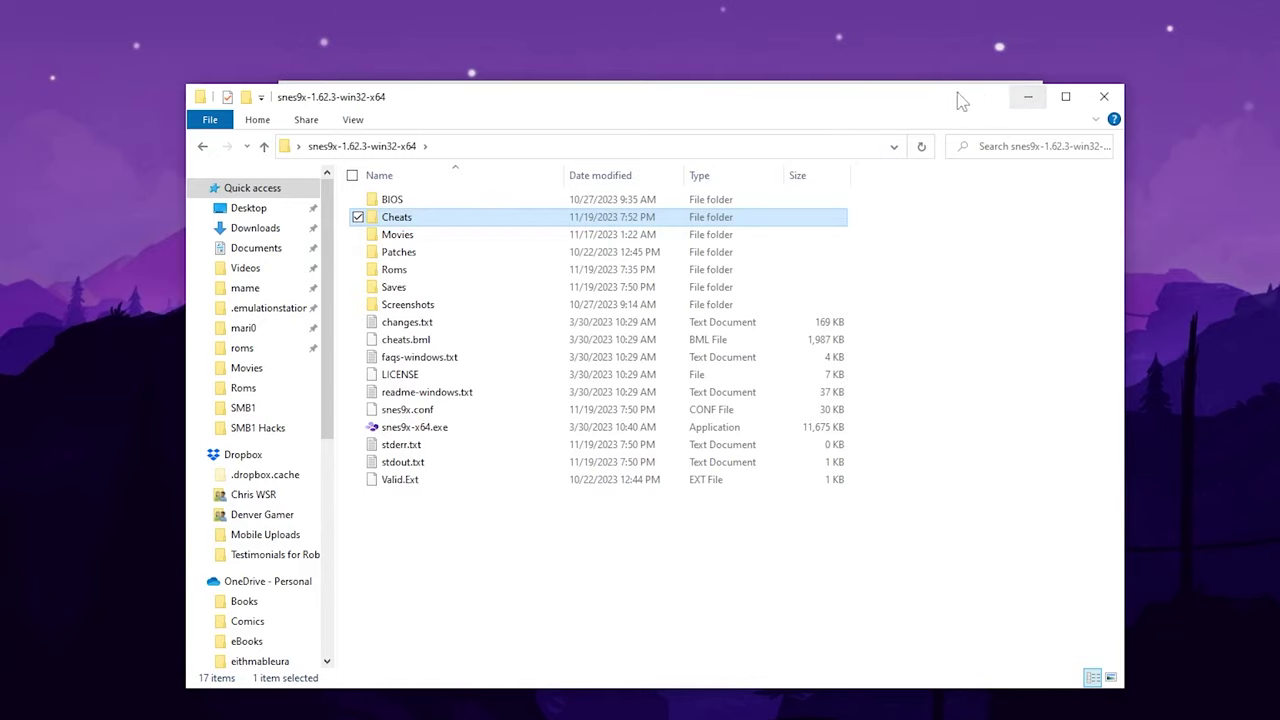
{"action": "left_click_drag", "start_coordinate": [957, 92], "coordinate": [959, 128]}
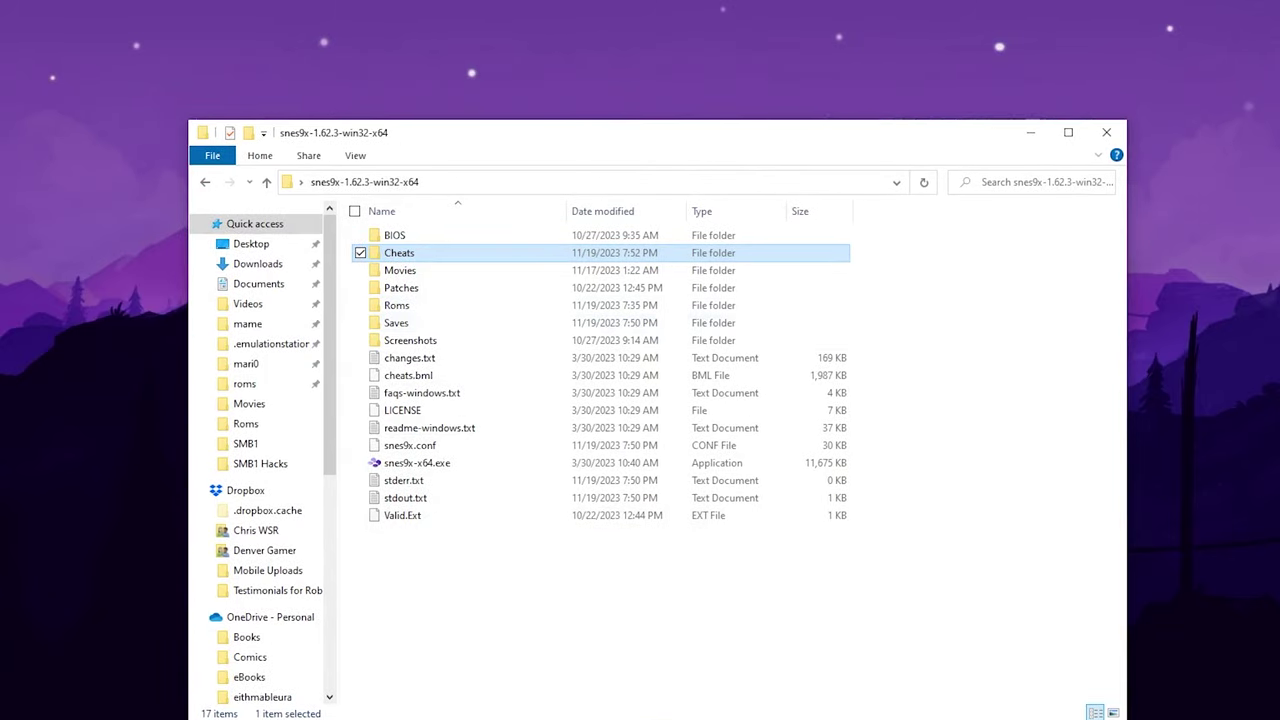
{"action": "key", "text": "alt+Tab"}
{"action": "left_click", "coordinate": [292, 114]}
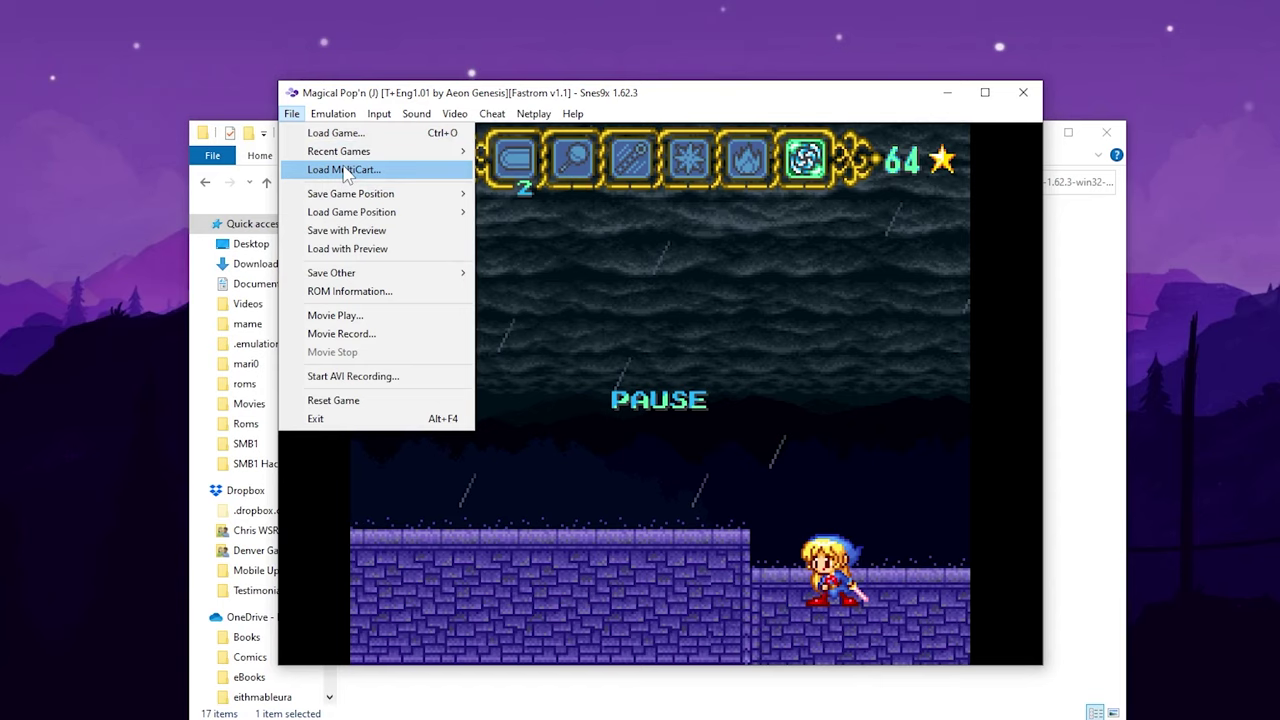
- Load Super Mario World (USA), enter the first level, and bounce across the row of Koopas
{"action": "mouse_move", "coordinate": [340, 151]}
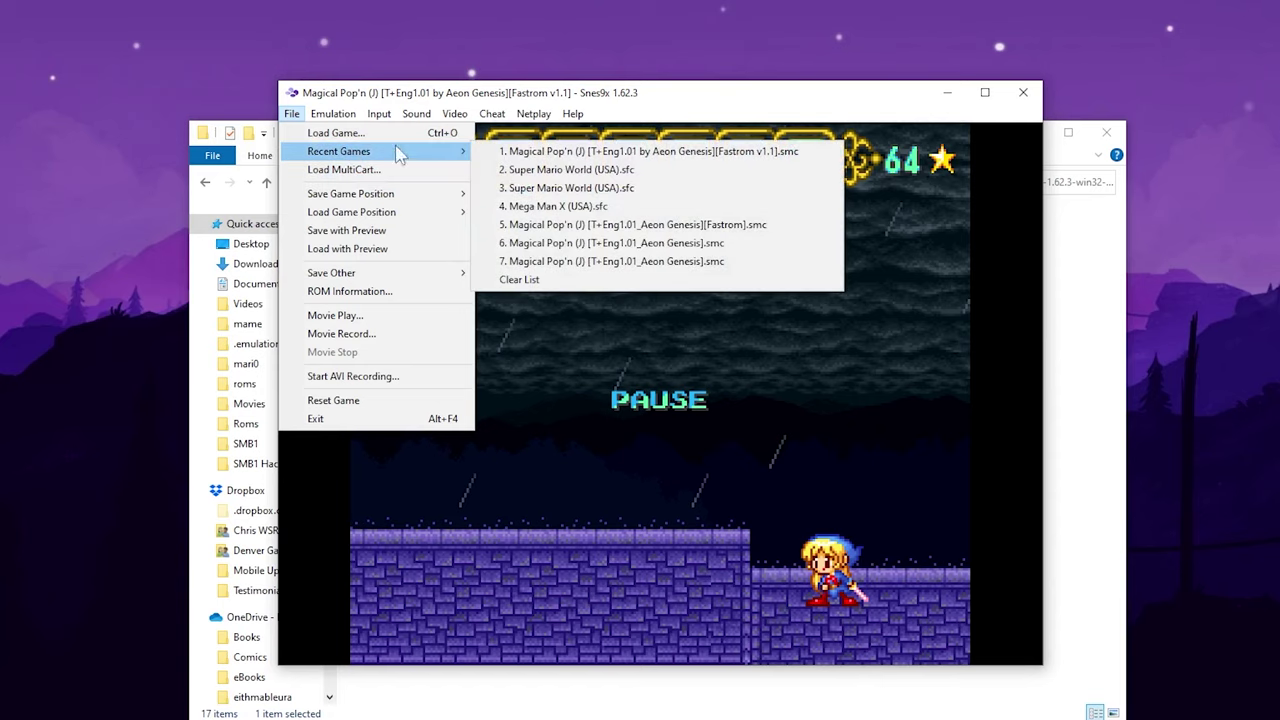
{"action": "left_click", "coordinate": [573, 170]}
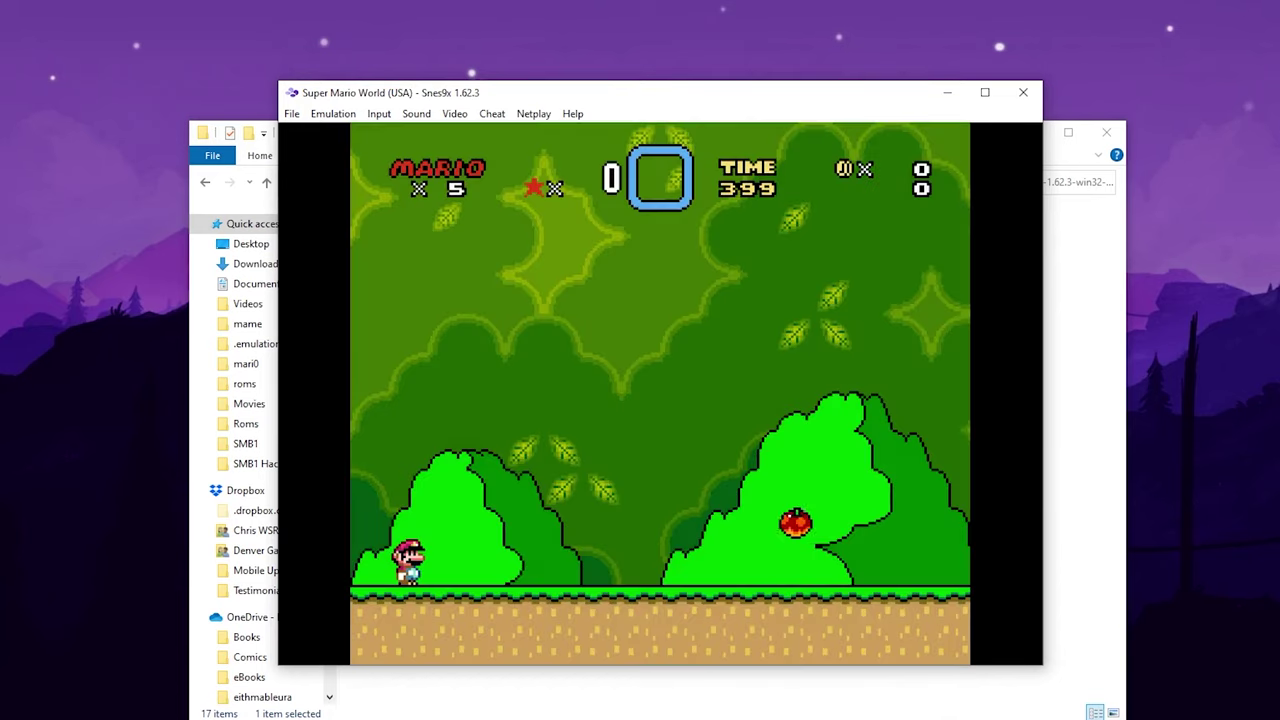
{"action": "key", "text": "Right"}
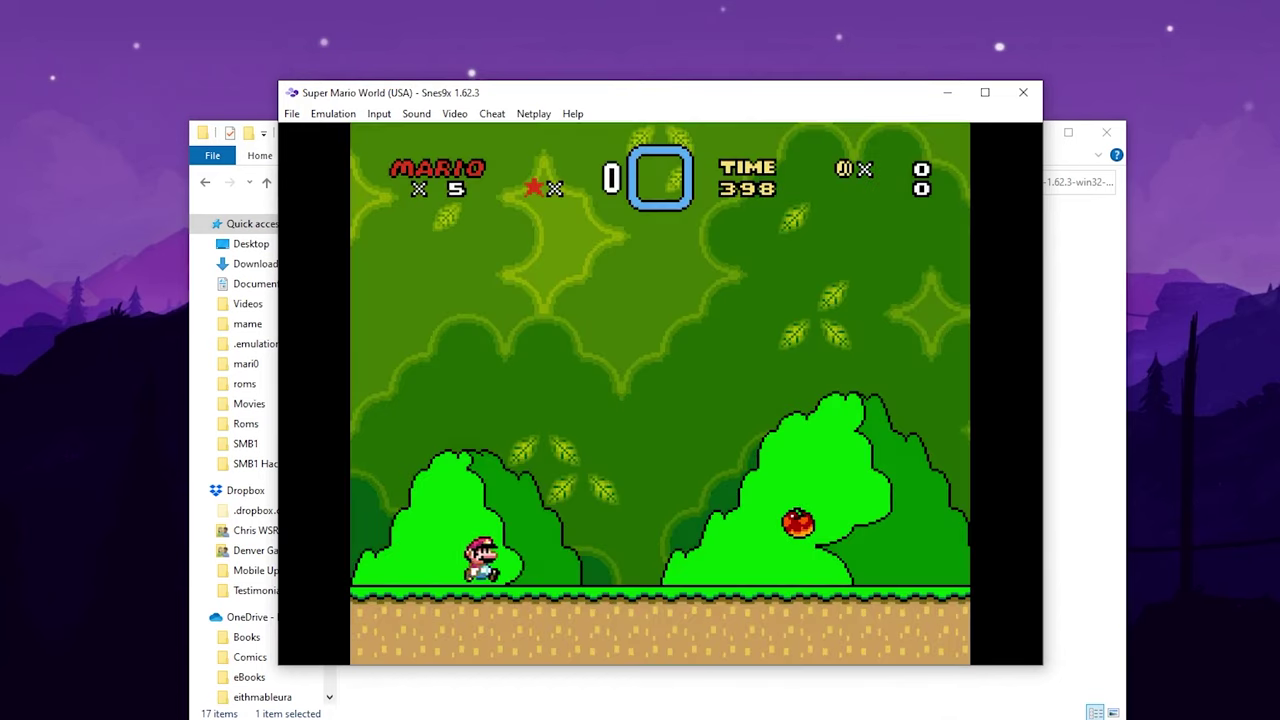
{"action": "key", "text": "c"}
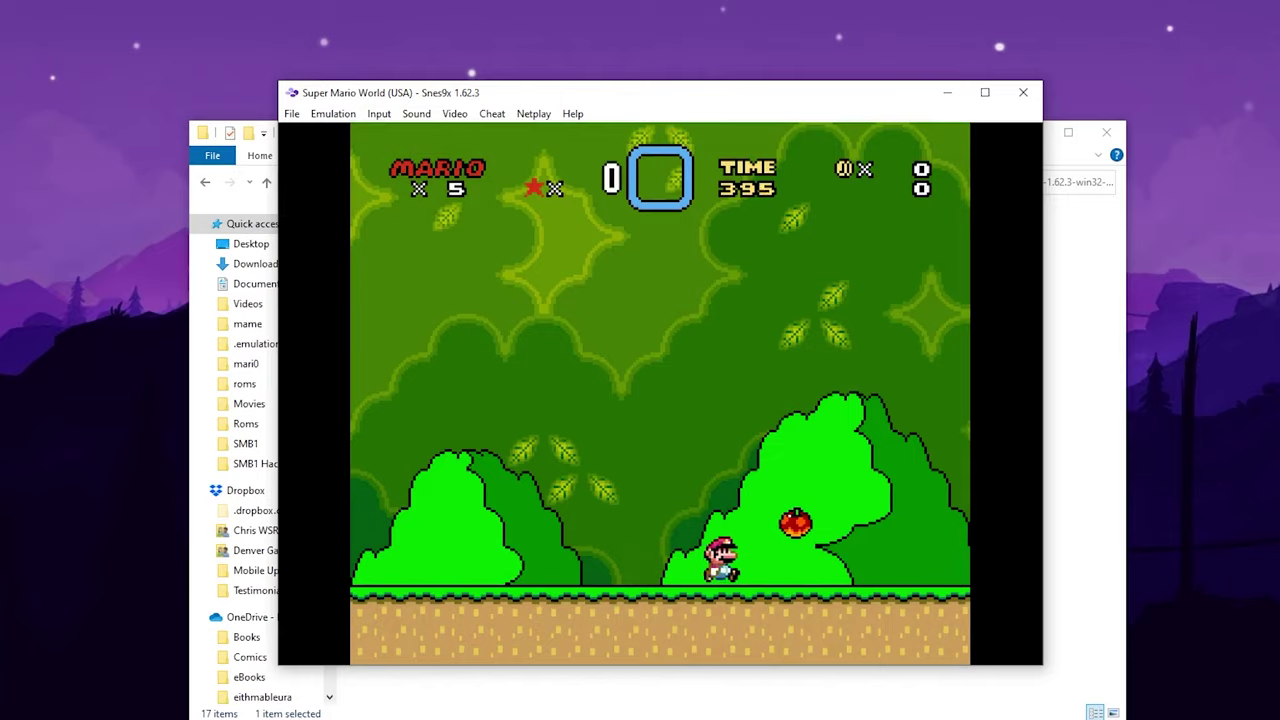
{"action": "key", "text": "Right"}
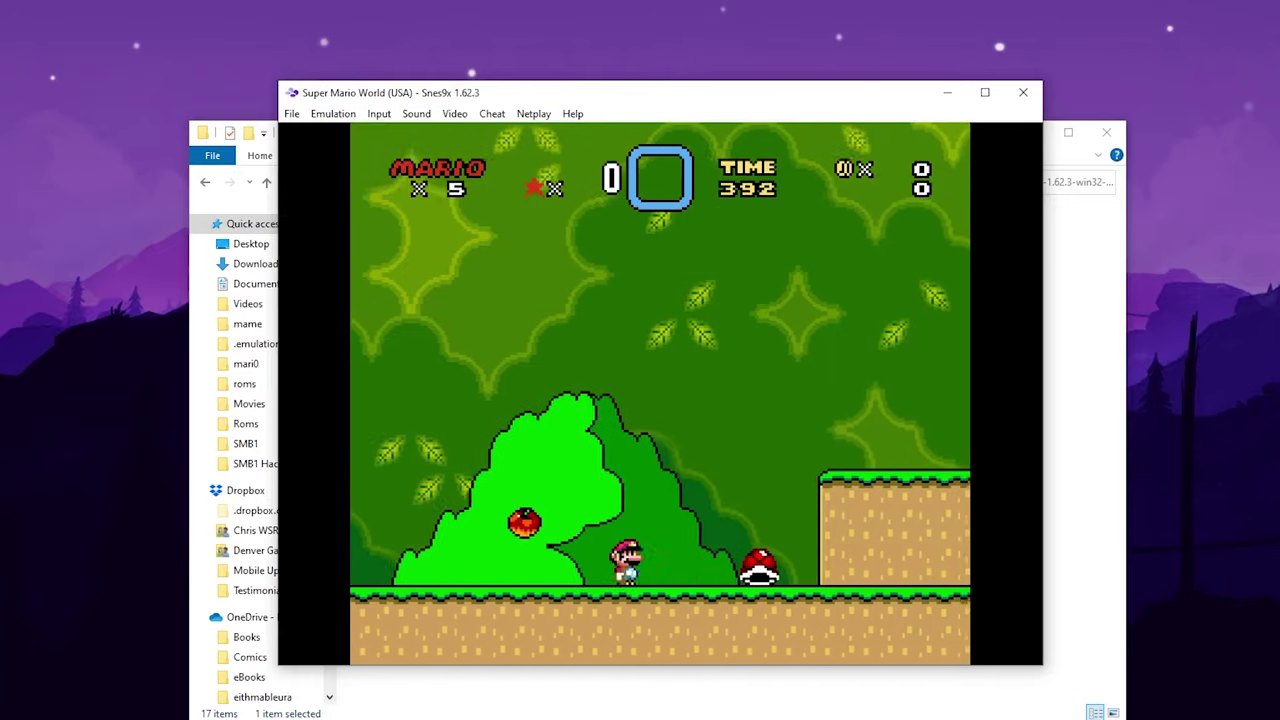
{"action": "key", "text": "Right"}
{"action": "key", "text": "c"}
{"action": "key", "text": "c"}
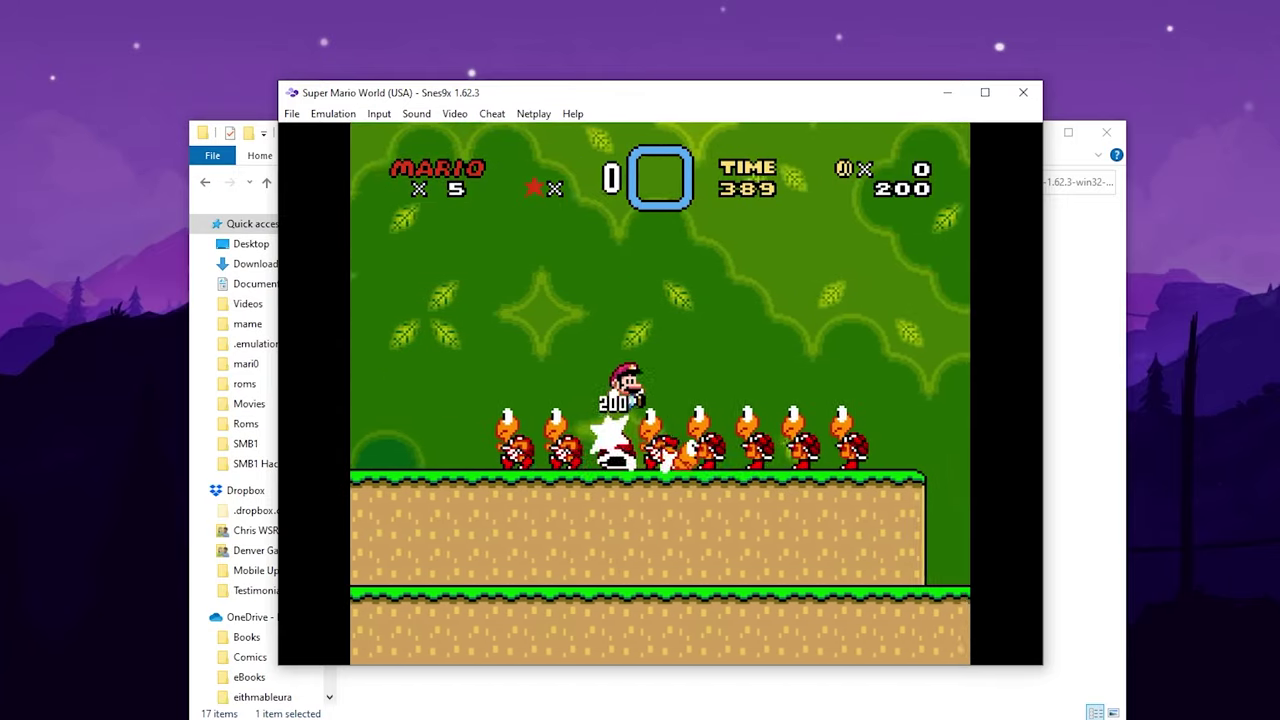
{"action": "key", "text": "Right"}
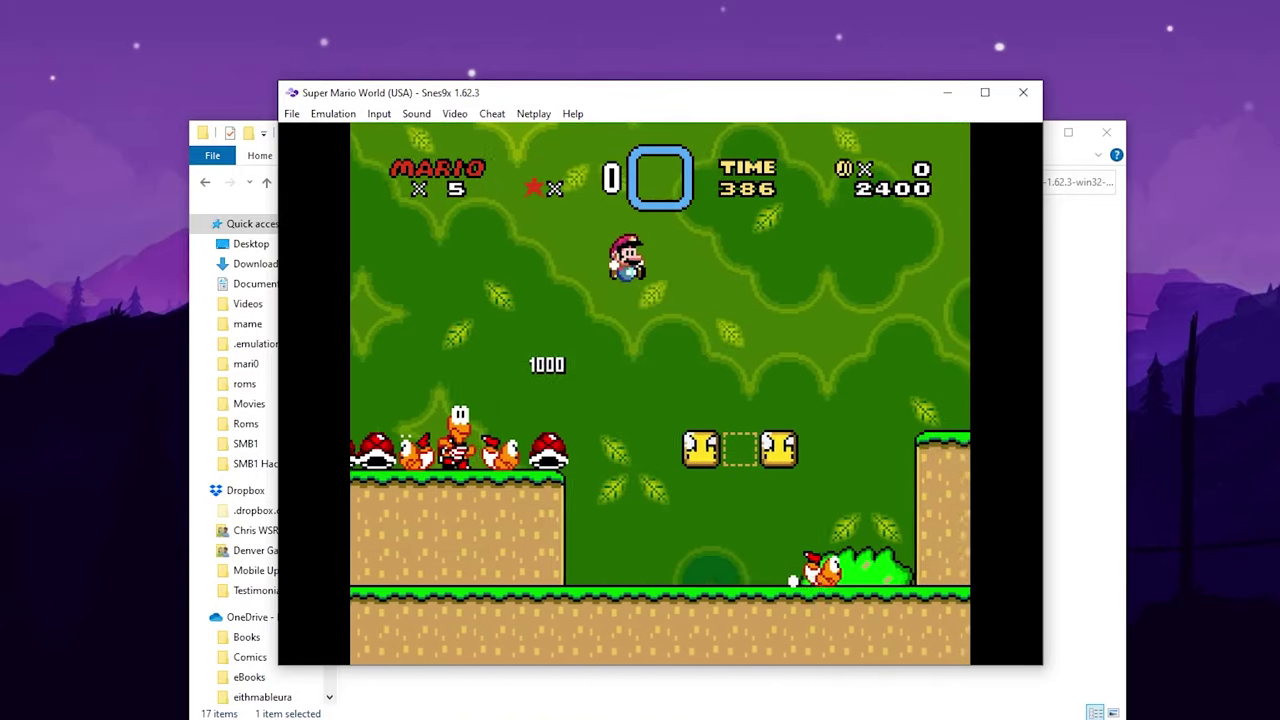
- Run right grabbing coins, jump onto the raised ledge, and hit the ? block for a coin
{"action": "key", "text": "Right"}
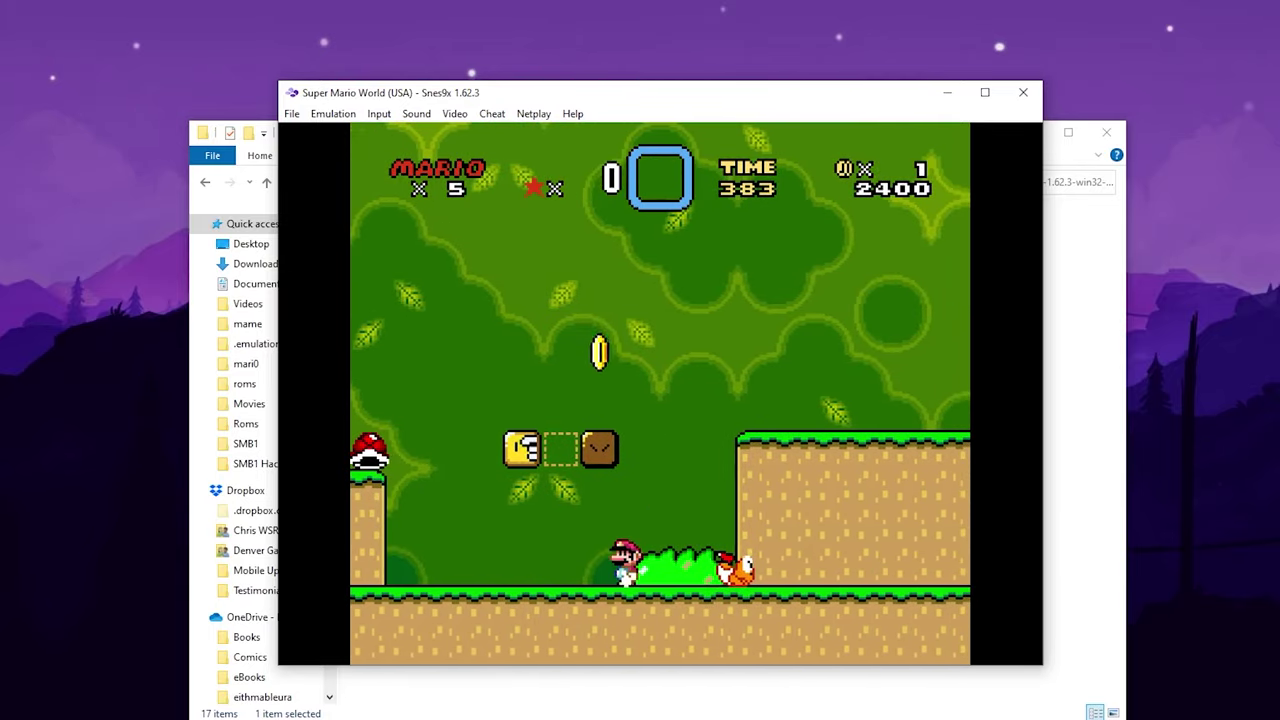
{"action": "key", "text": "Right"}
{"action": "key", "text": "c"}
{"action": "key", "text": "Right"}
{"action": "key", "text": "c"}
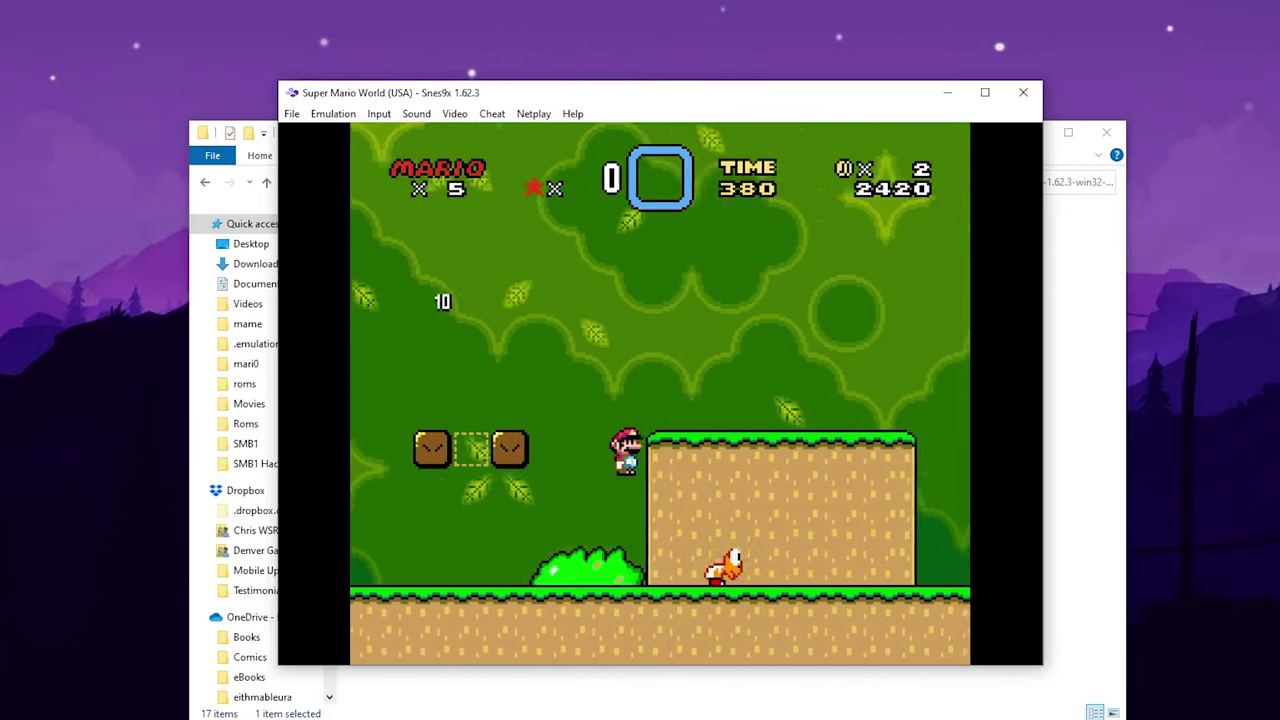
{"action": "key", "text": "Right"}
{"action": "key", "text": "c"}
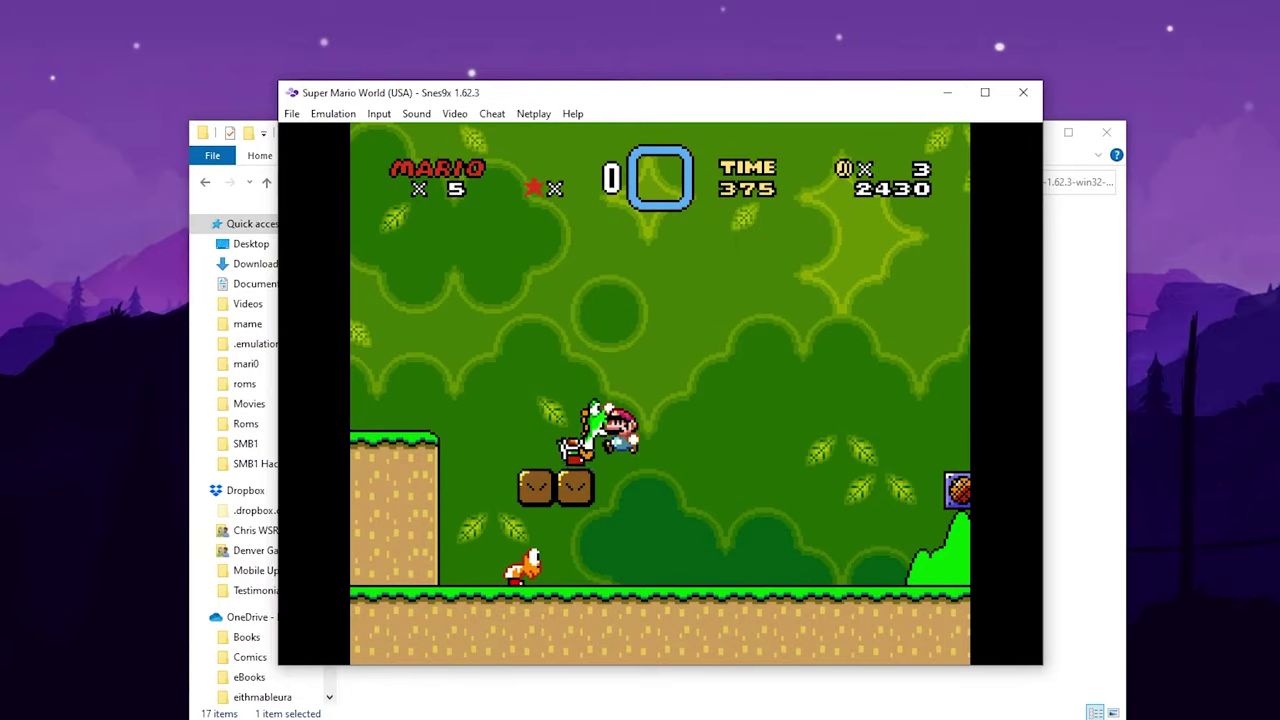
- Ride Yoshi right, jumping for coins until the counter reaches 13
{"action": "key", "text": "Right"}
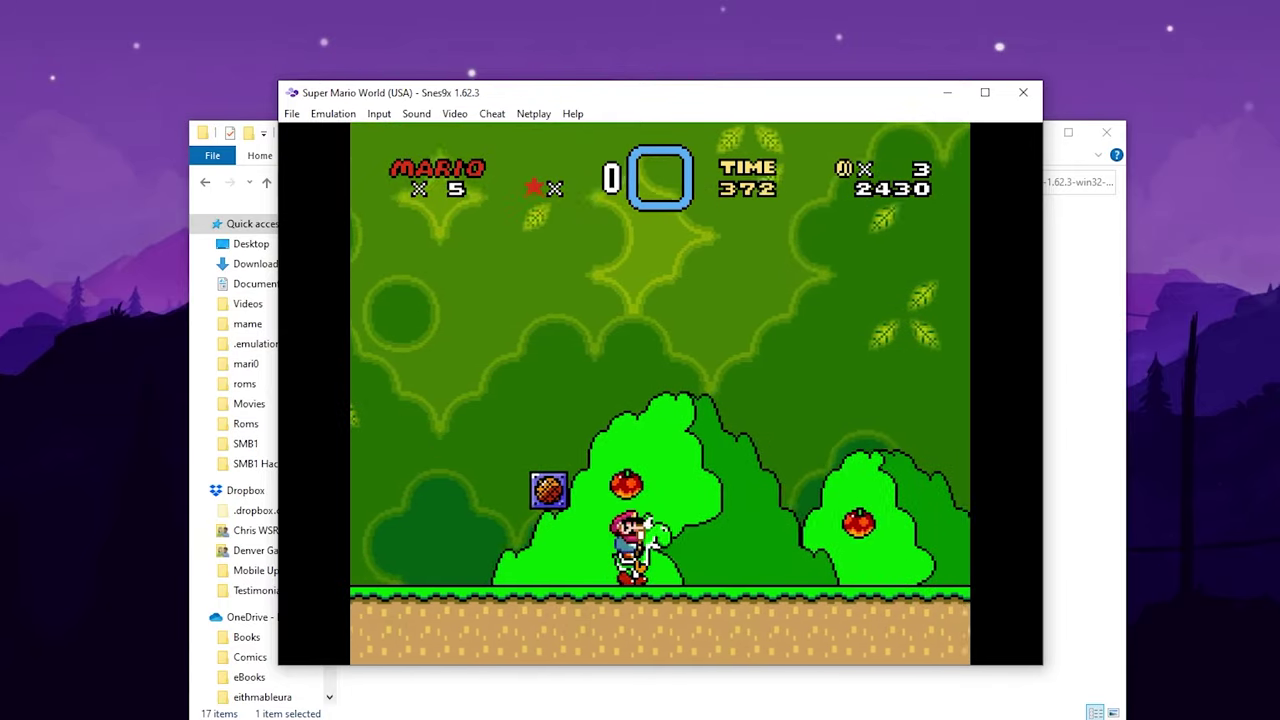
{"action": "key", "text": "c"}
{"action": "key", "text": "Right"}
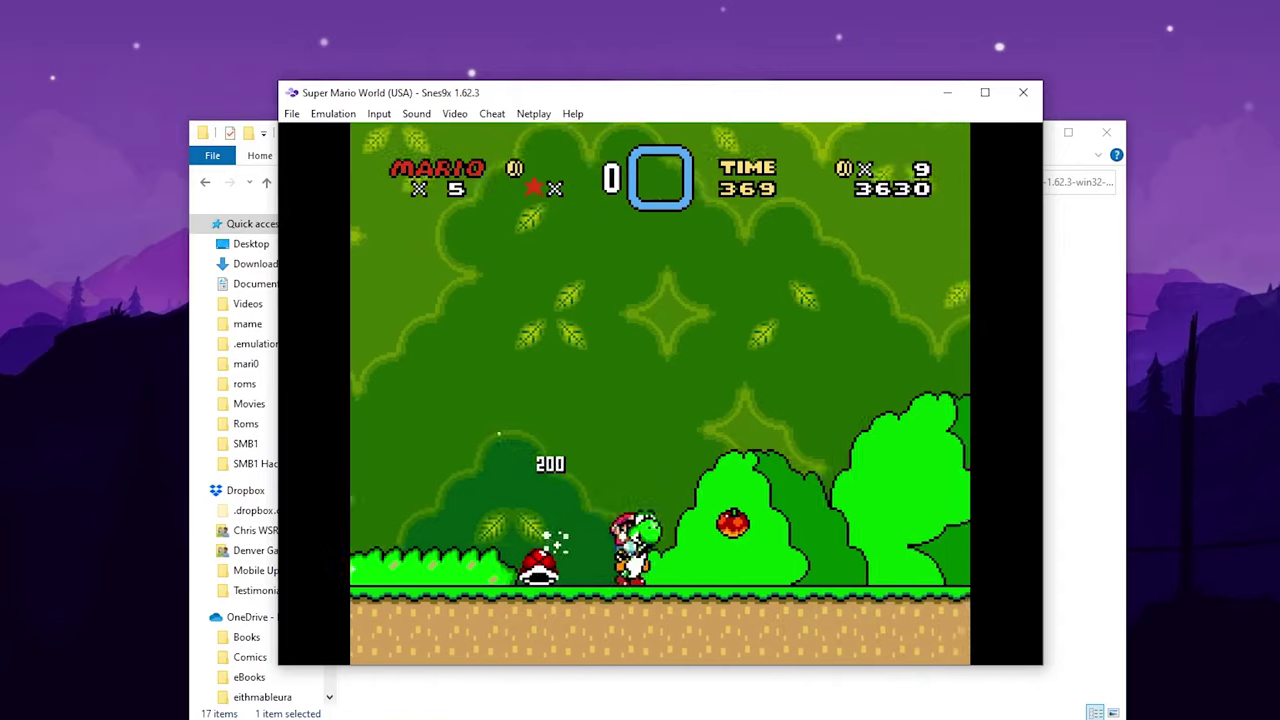
{"action": "key", "text": "Left"}
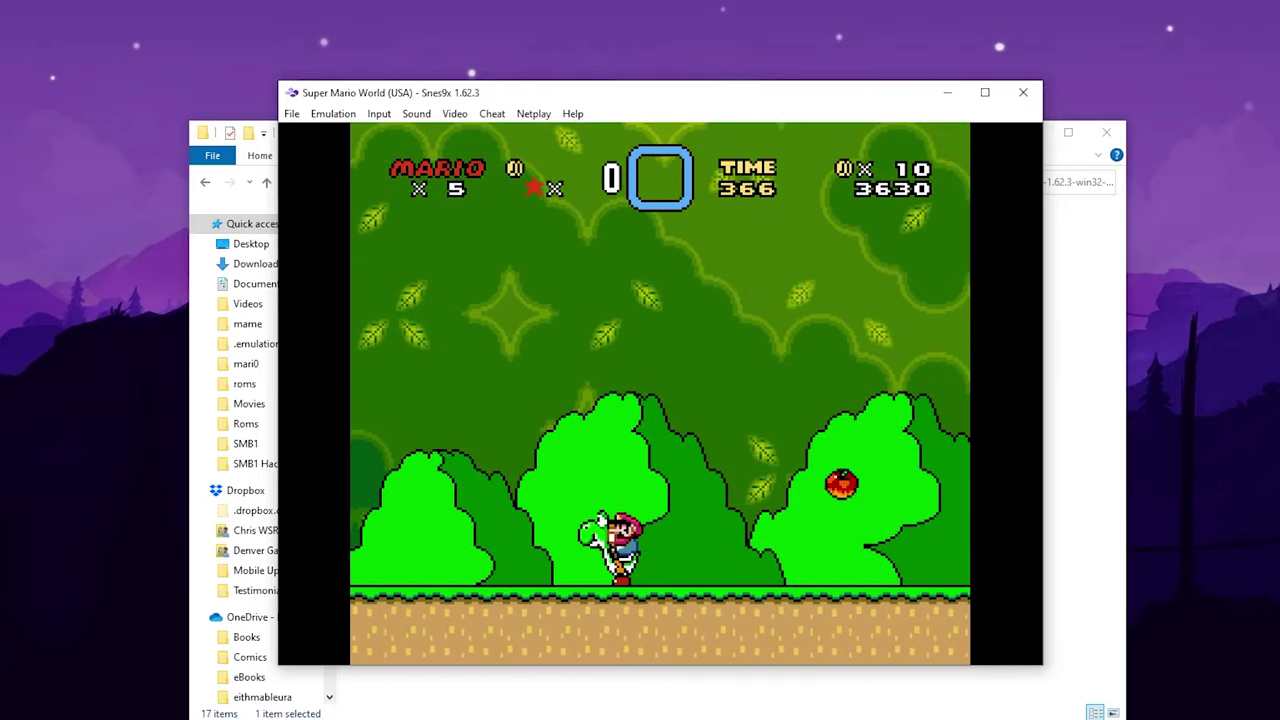
{"action": "key", "text": "Right"}
{"action": "key", "text": "x"}
{"action": "key", "text": "c"}
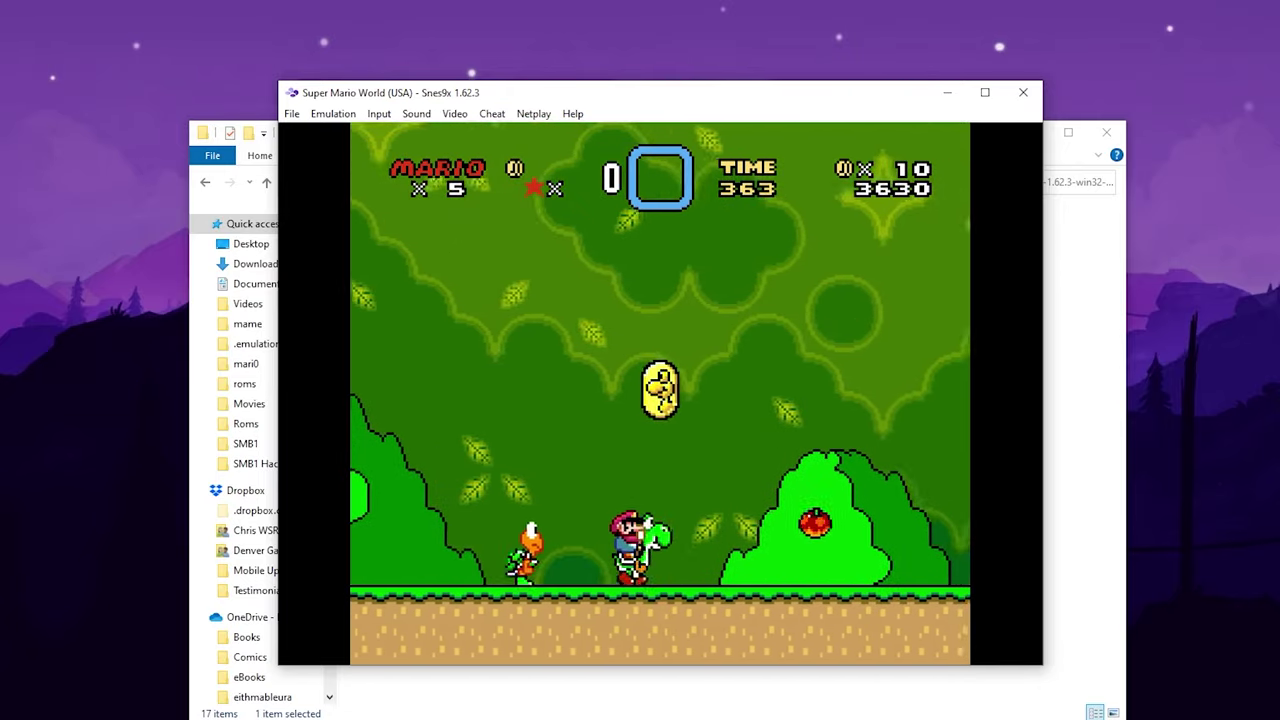
{"action": "key", "text": "Right"}
{"action": "key", "text": "c"}
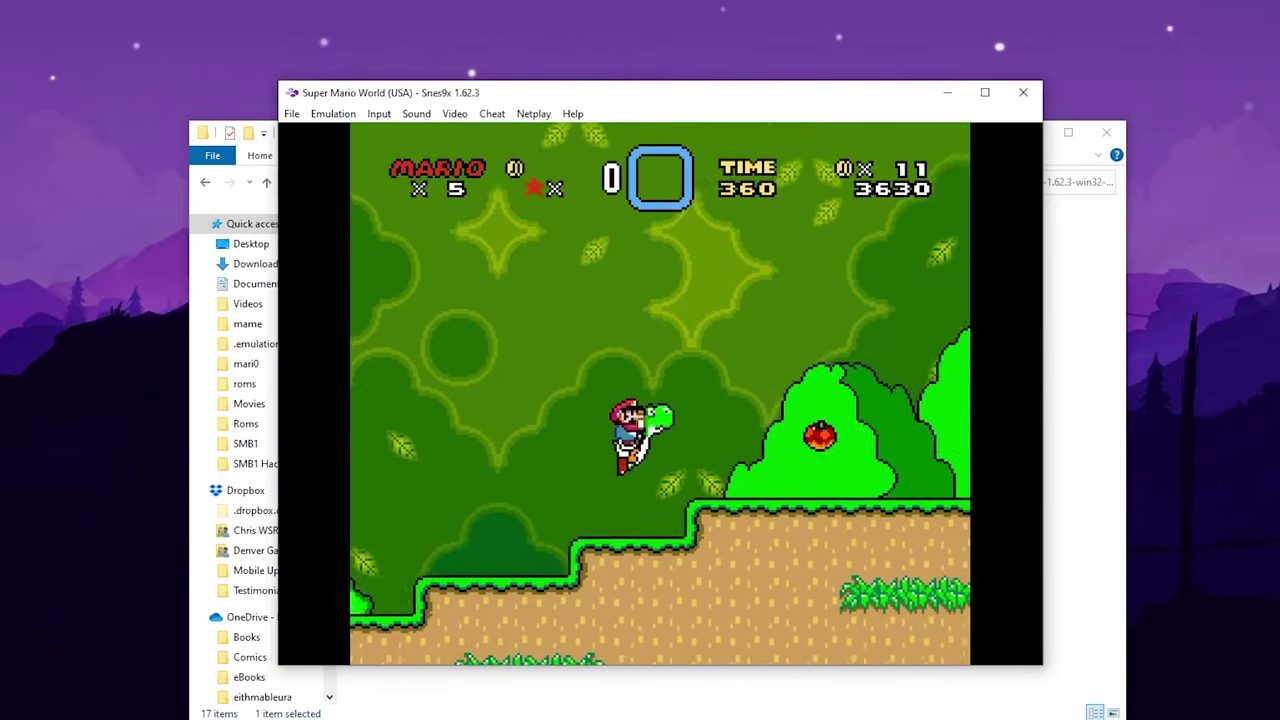
{"action": "key", "text": "Right"}
{"action": "key", "text": "c"}
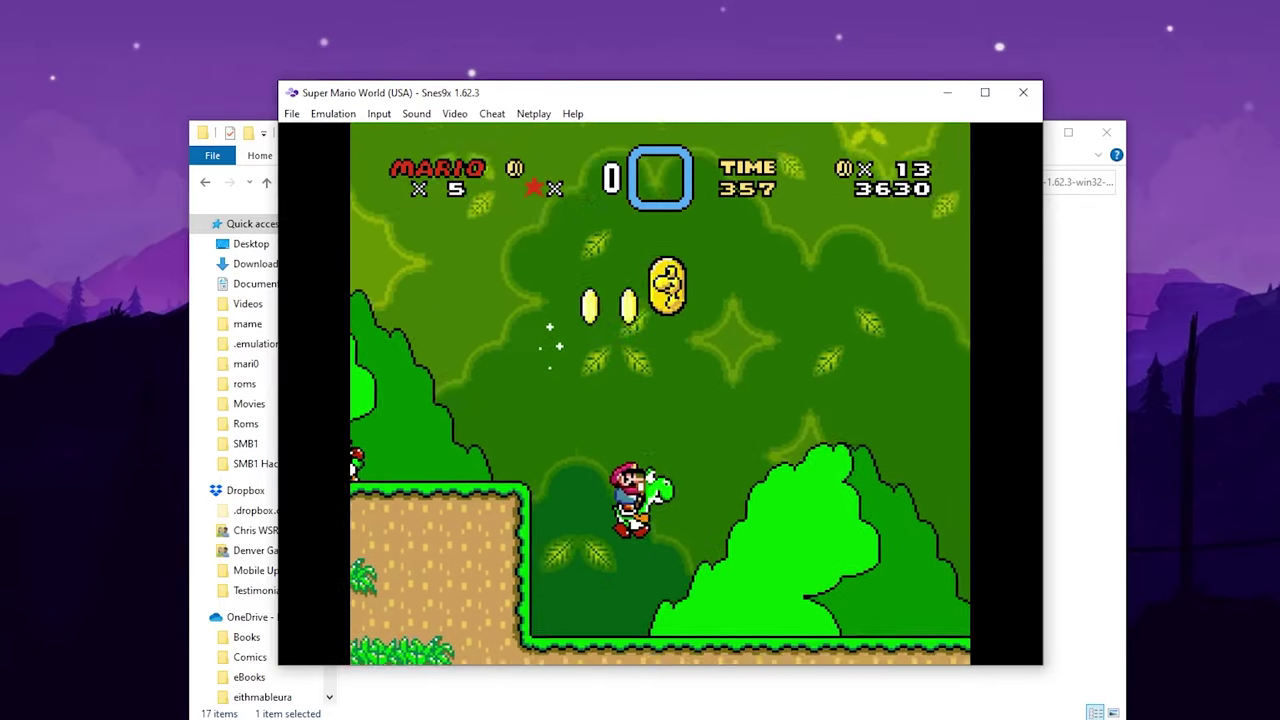
{"action": "key", "text": "Right"}
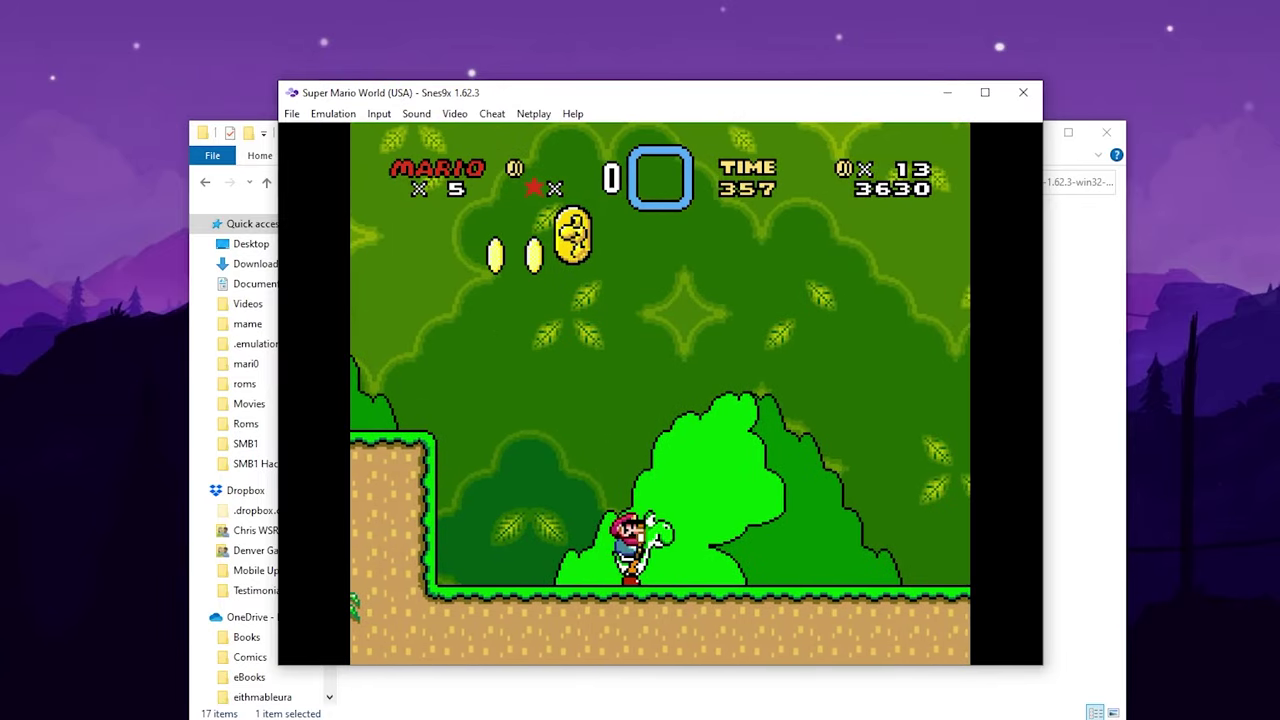
- Run a new cheat search with = (Equal To), Entered Value, Signed and value 13, then OK
{"action": "left_click", "coordinate": [492, 113]}
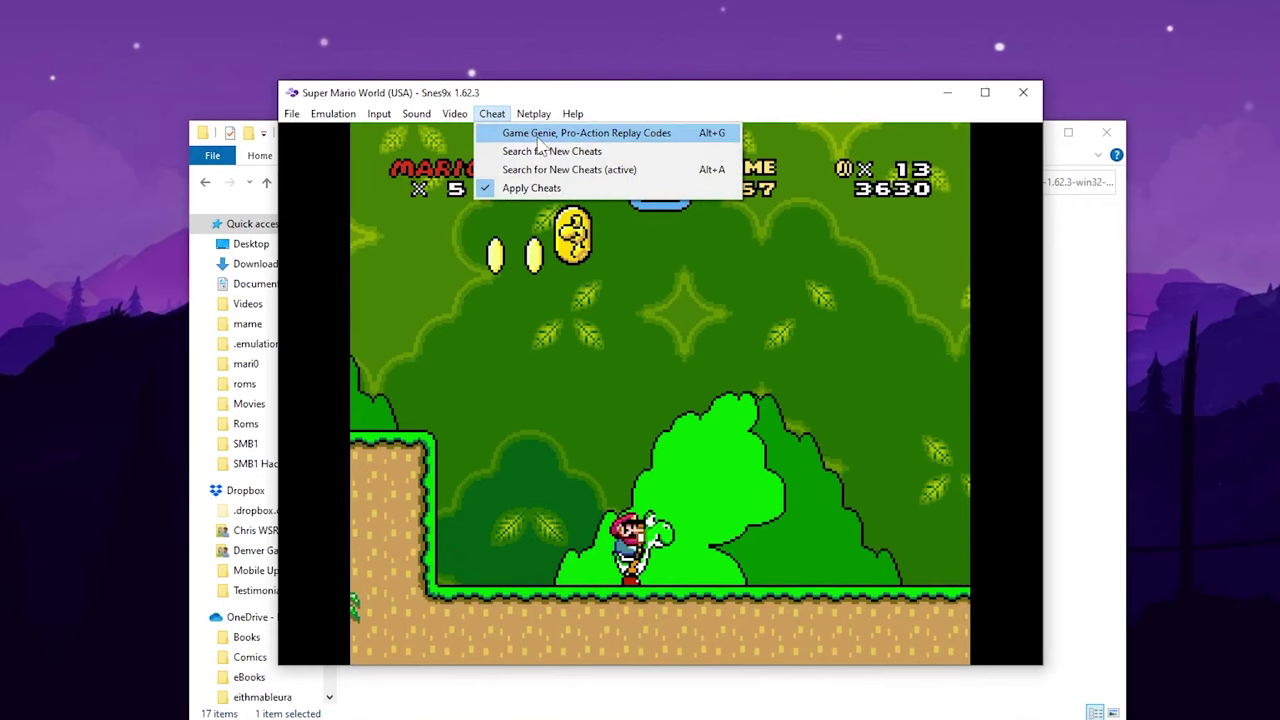
{"action": "left_click", "coordinate": [540, 131]}
{"action": "left_click", "coordinate": [889, 528]}
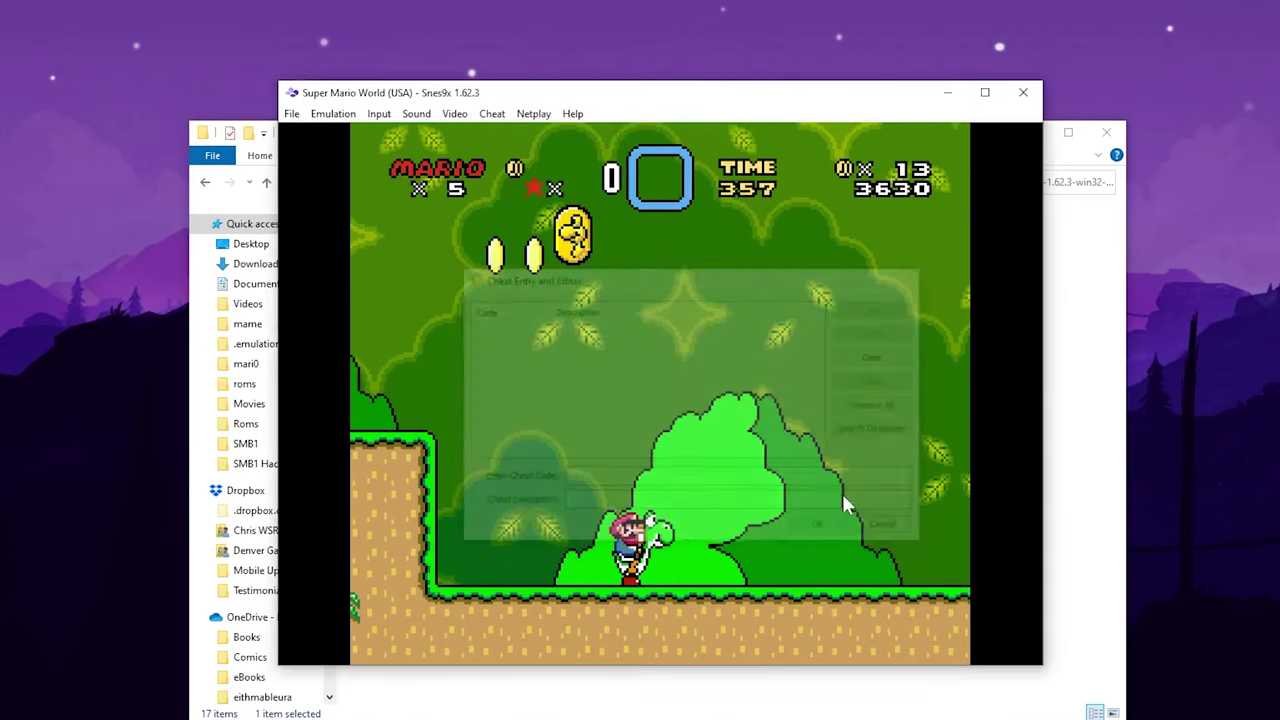
{"action": "left_click", "coordinate": [500, 114]}
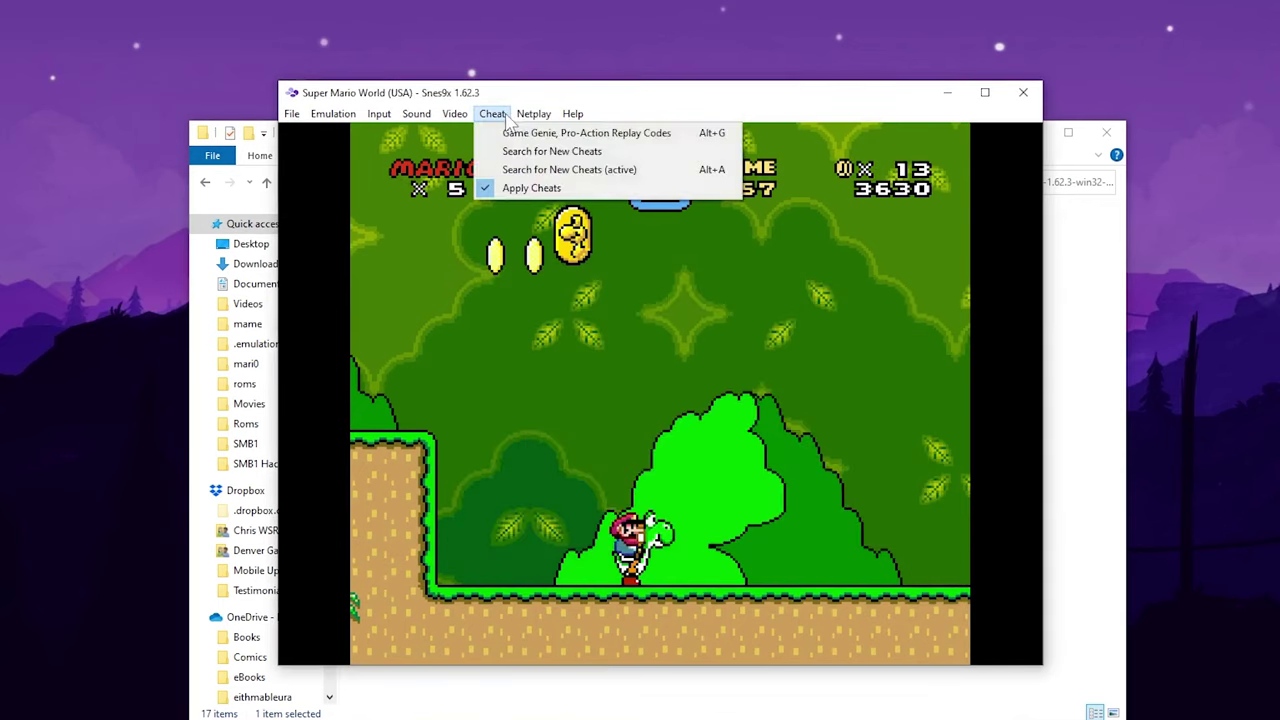
{"action": "left_click", "coordinate": [588, 160]}
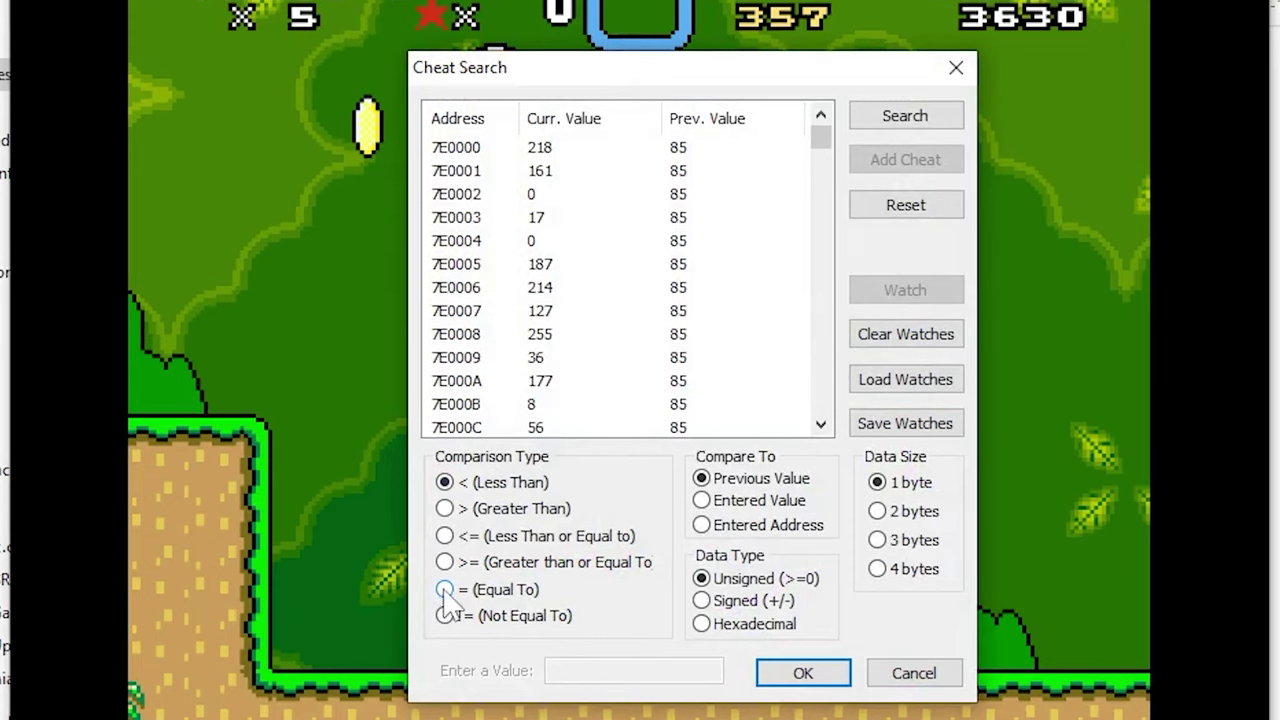
{"action": "left_click", "coordinate": [445, 589]}
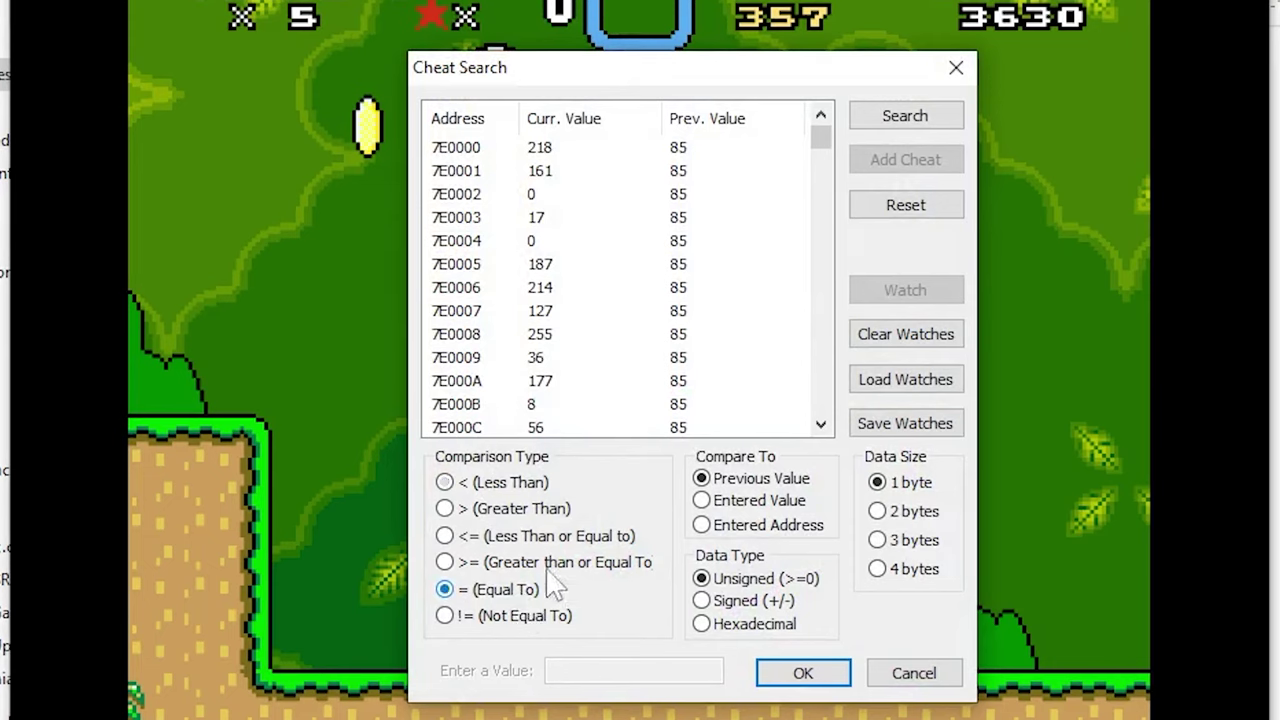
{"action": "left_click", "coordinate": [702, 500]}
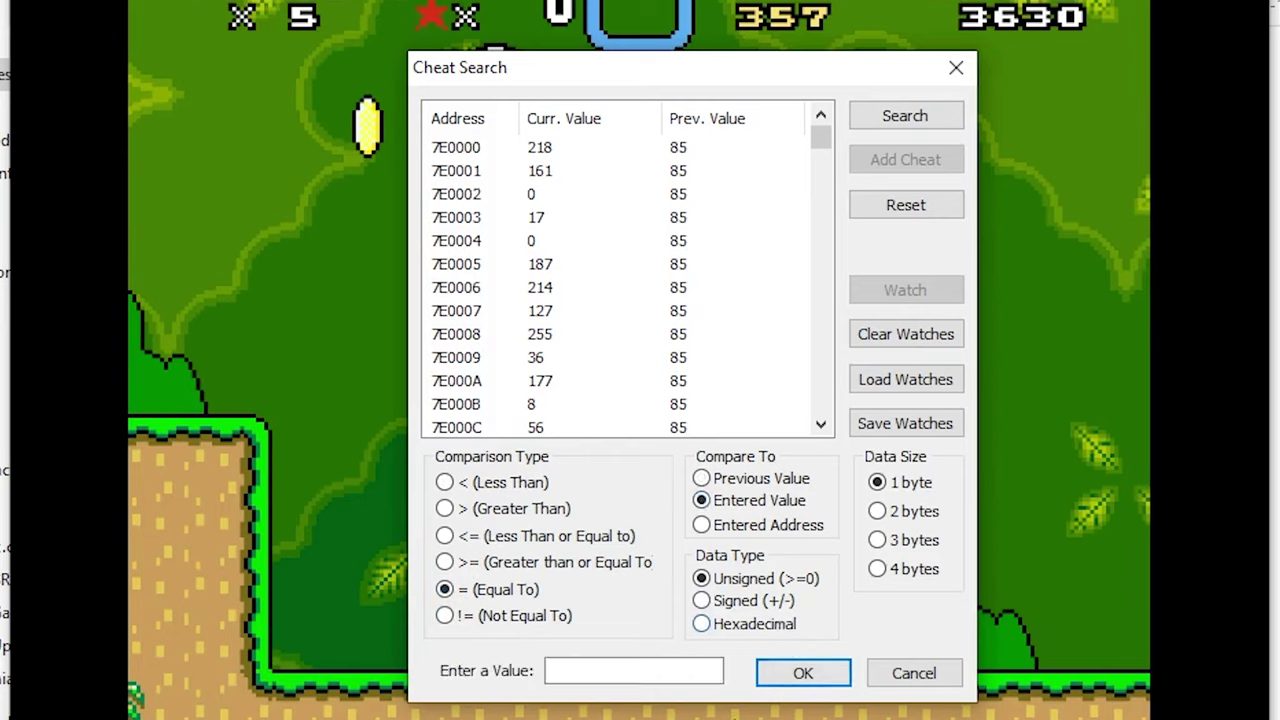
{"action": "left_click", "coordinate": [702, 601]}
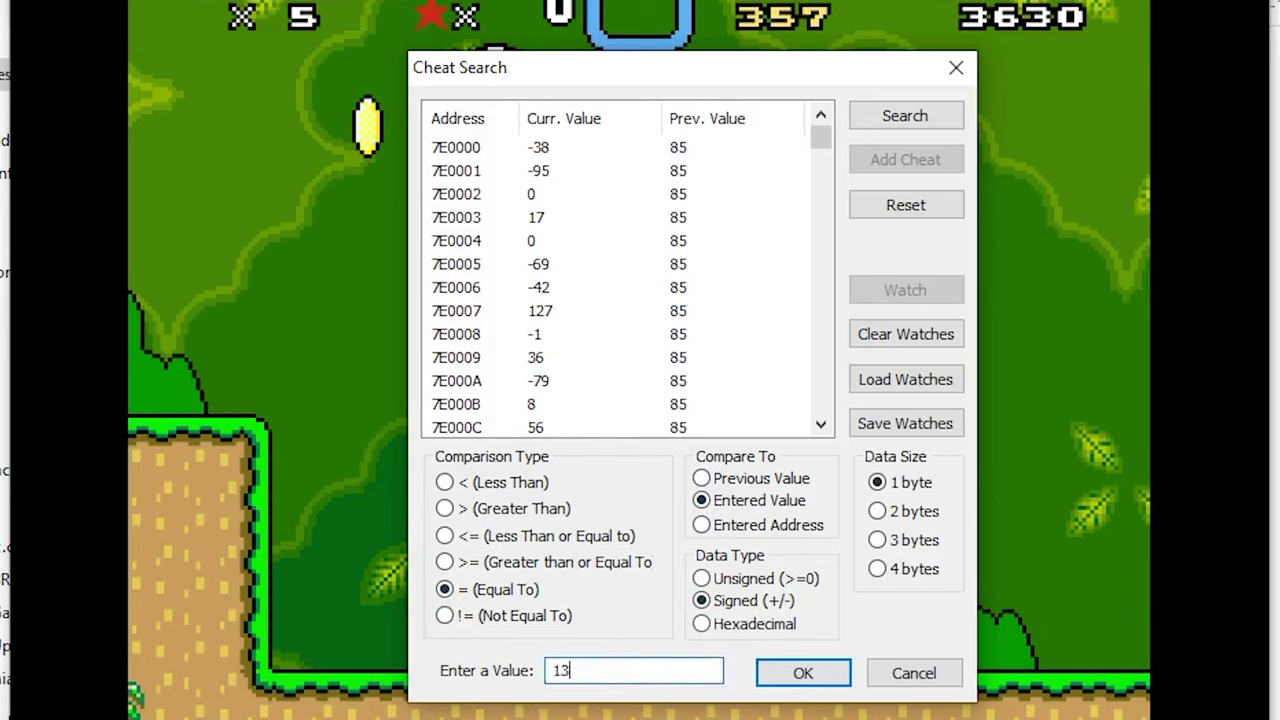
{"action": "type", "text": "13"}
{"action": "left_click", "coordinate": [905, 118]}
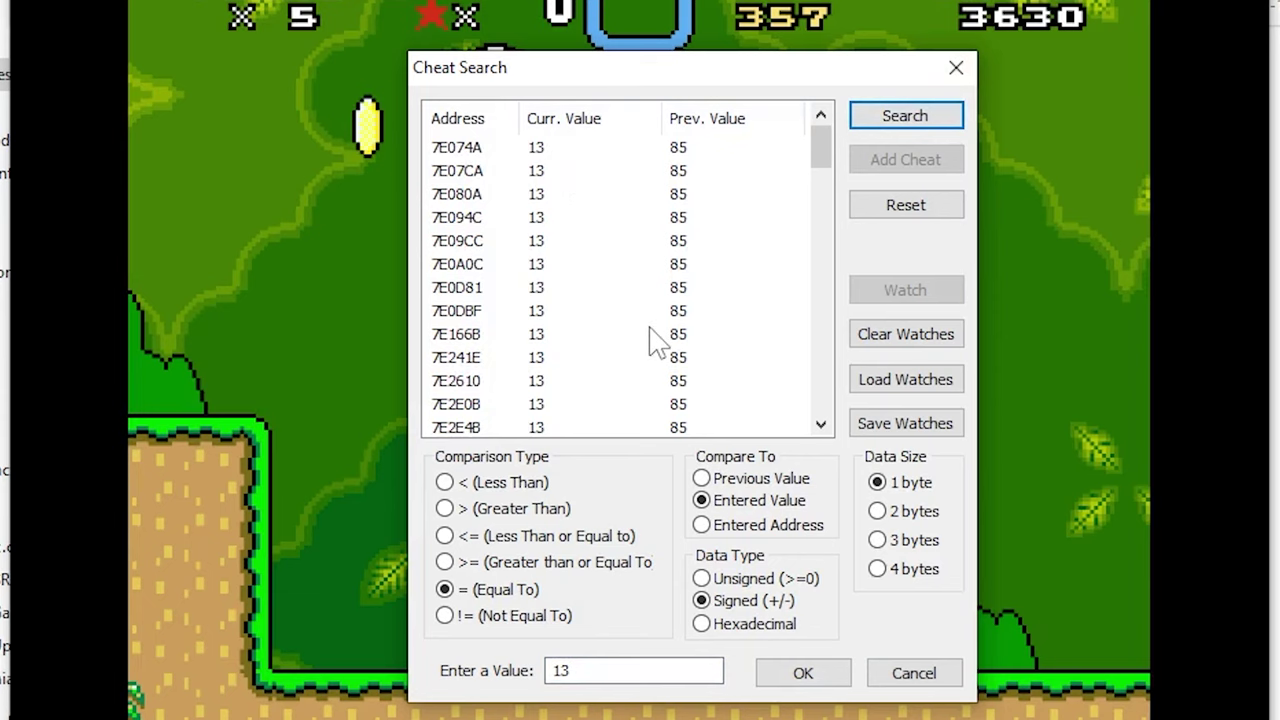
{"action": "left_click", "coordinate": [803, 673]}
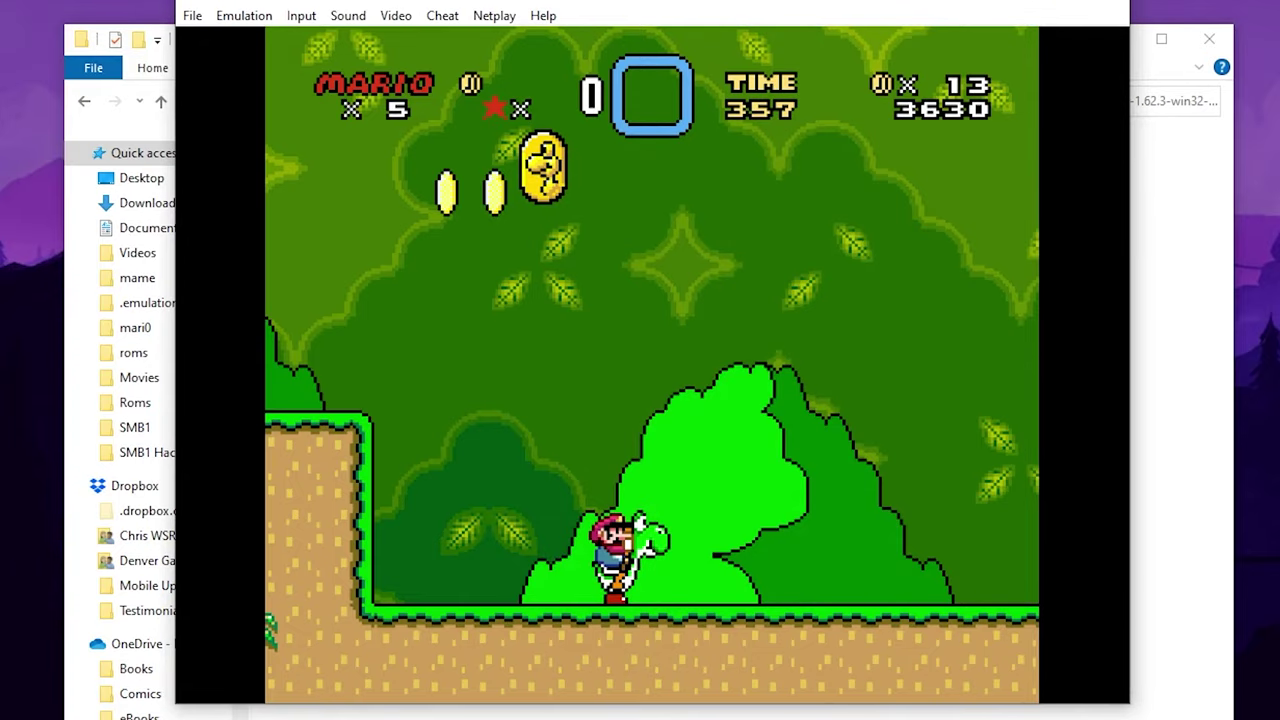
- Spin-jump off Yoshi, collect three more coins to reach 16, and pass the midway goal posts
{"action": "key", "text": "Right"}
{"action": "key", "text": "v"}
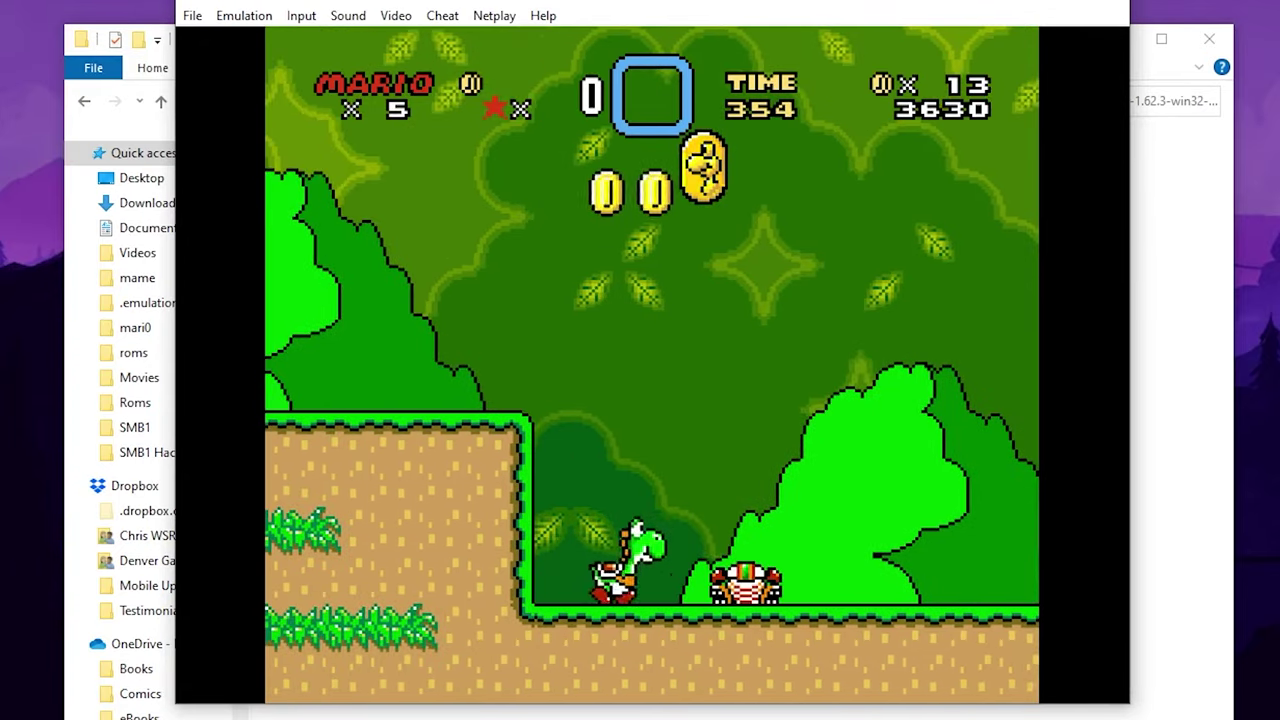
{"action": "key", "text": "Right"}
{"action": "key", "text": "v"}
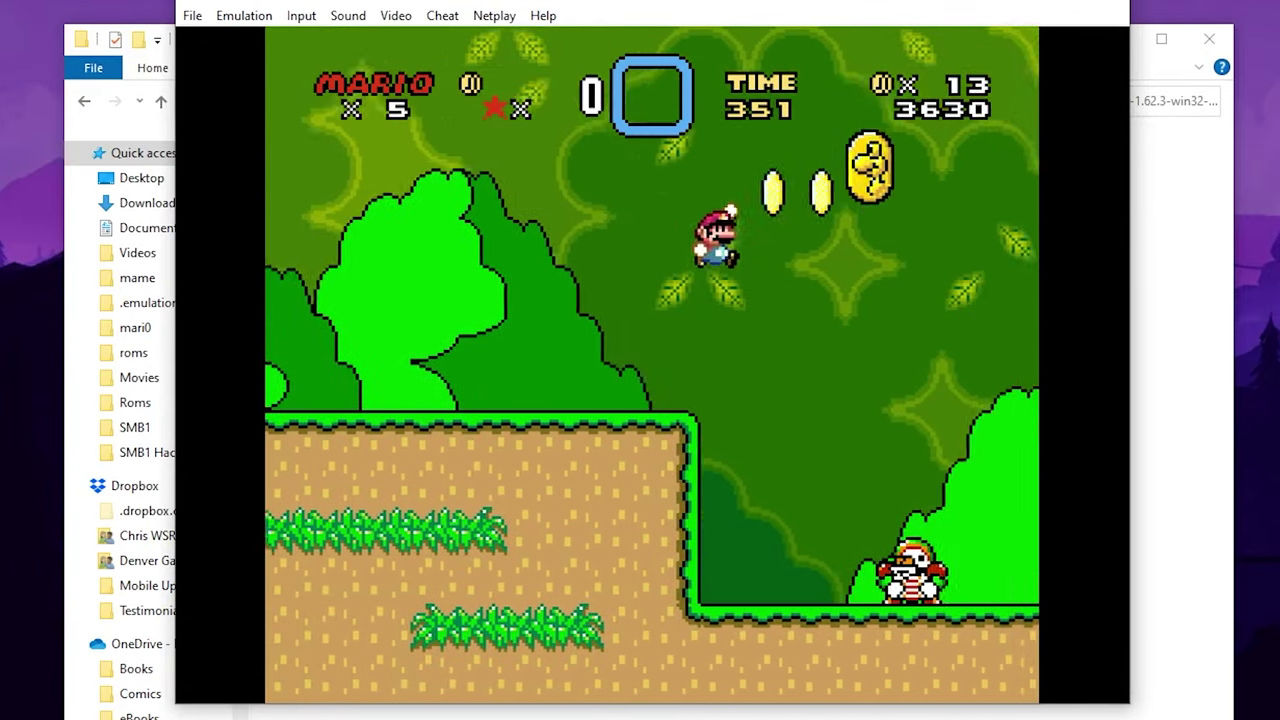
{"action": "key", "text": "Right"}
{"action": "key", "text": "v"}
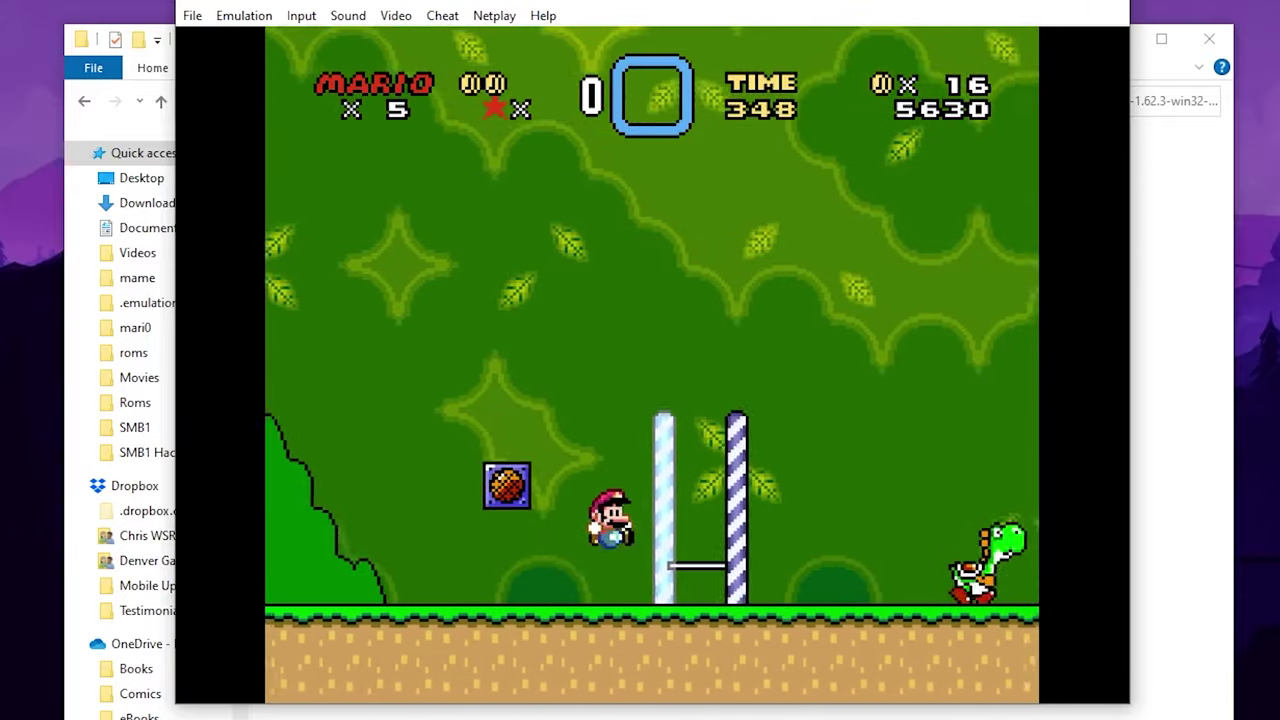
{"action": "key", "text": "Right"}
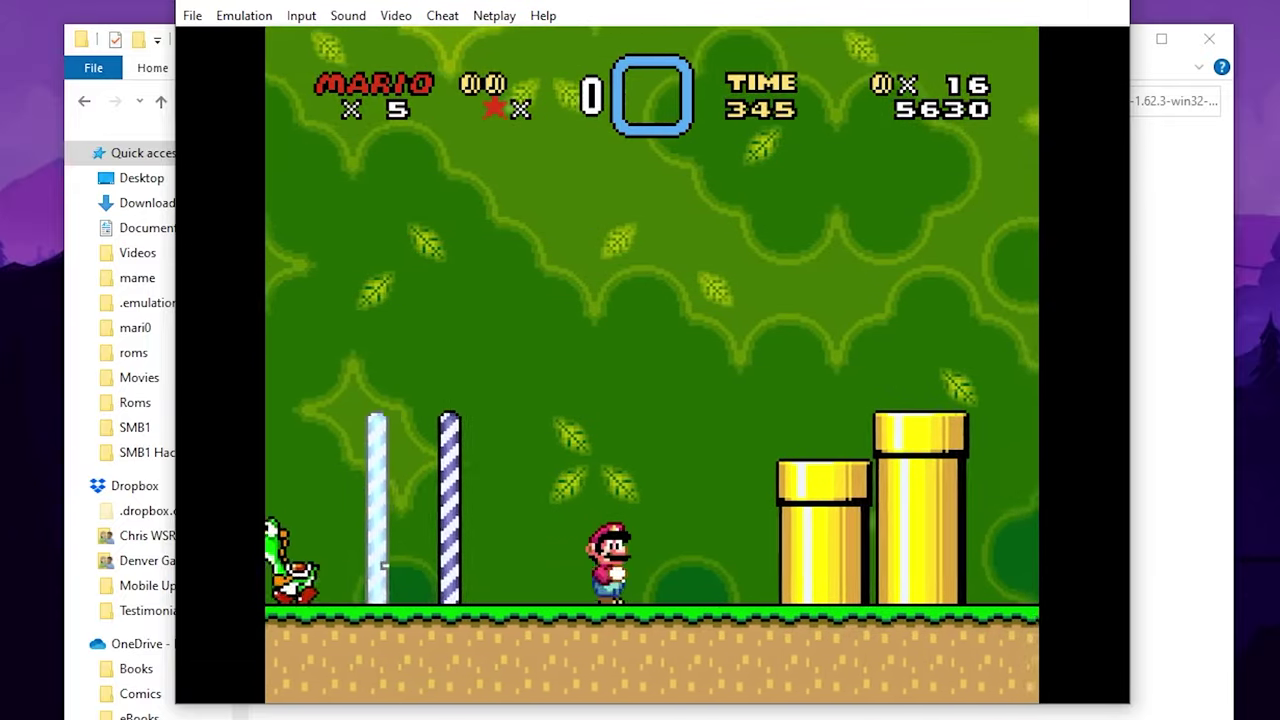
- Jump Mario onto the left pipe, then rerun the cheat search for value 16, narrowing to 7E0DBF
{"action": "key", "text": "Right"}
{"action": "key", "text": "v"}
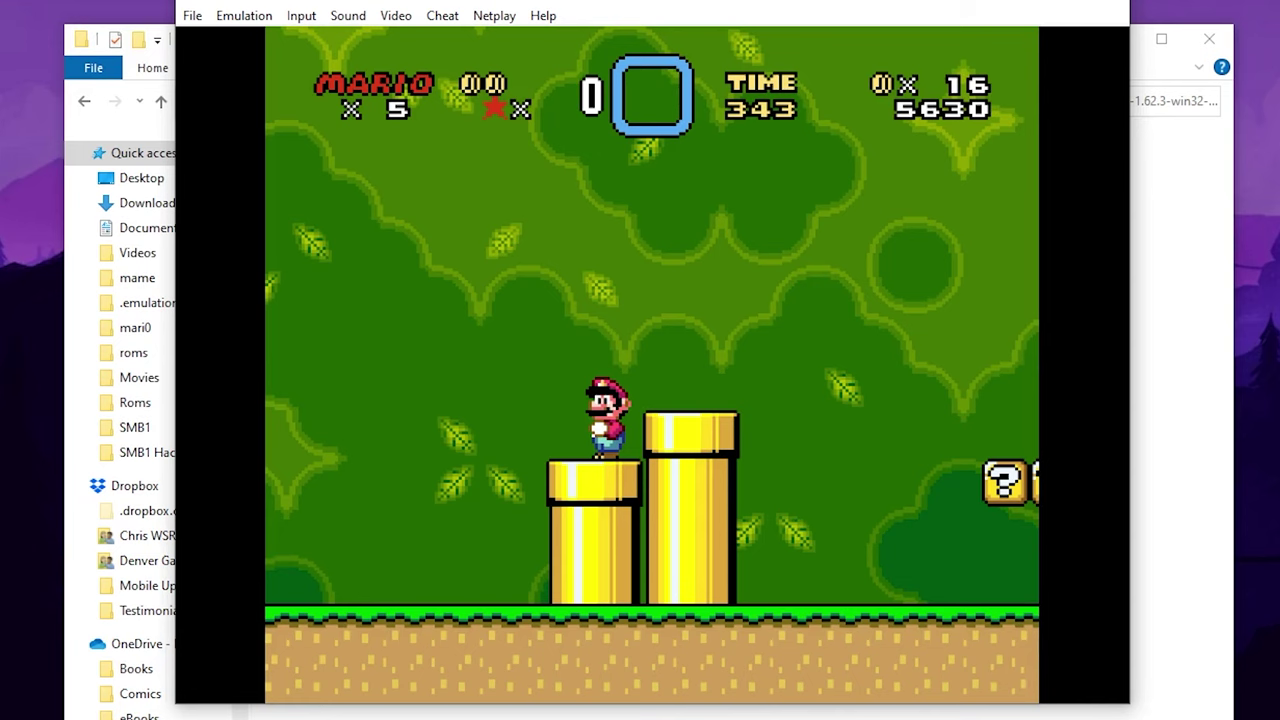
{"action": "left_click", "coordinate": [449, 20]}
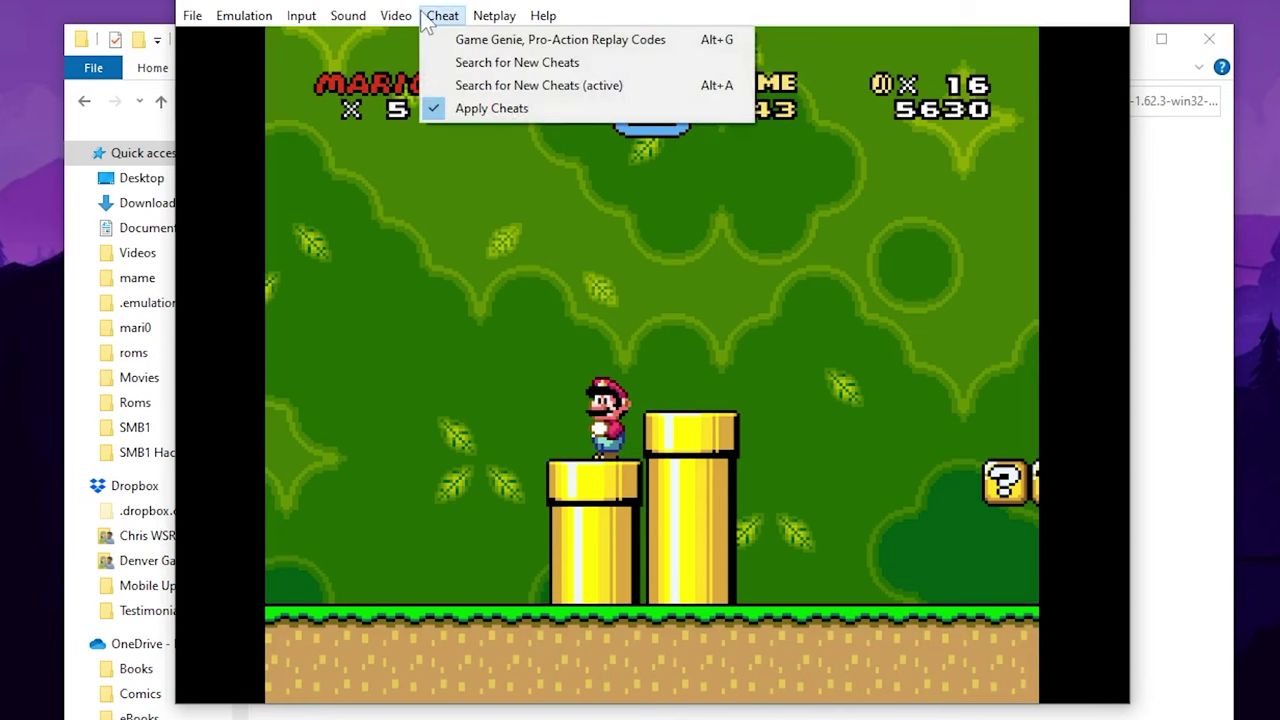
{"action": "left_click", "coordinate": [503, 64]}
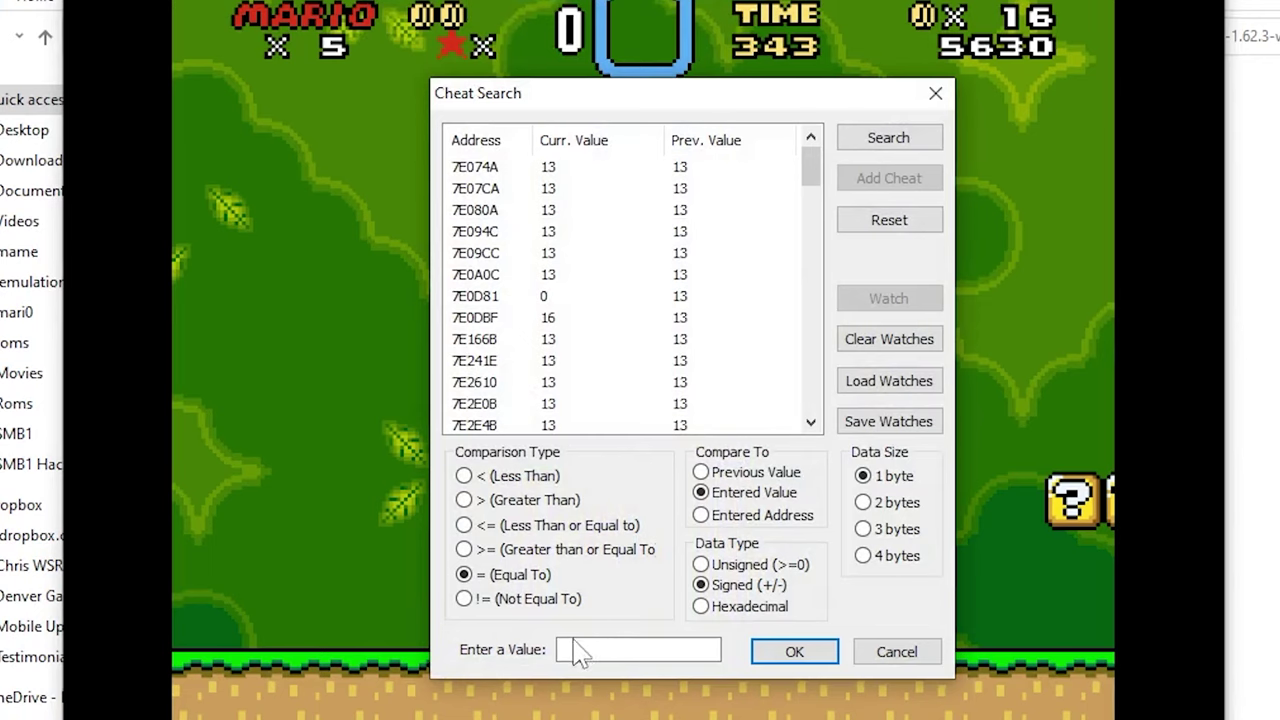
{"action": "left_click", "coordinate": [597, 602]}
{"action": "left_click", "coordinate": [893, 143]}
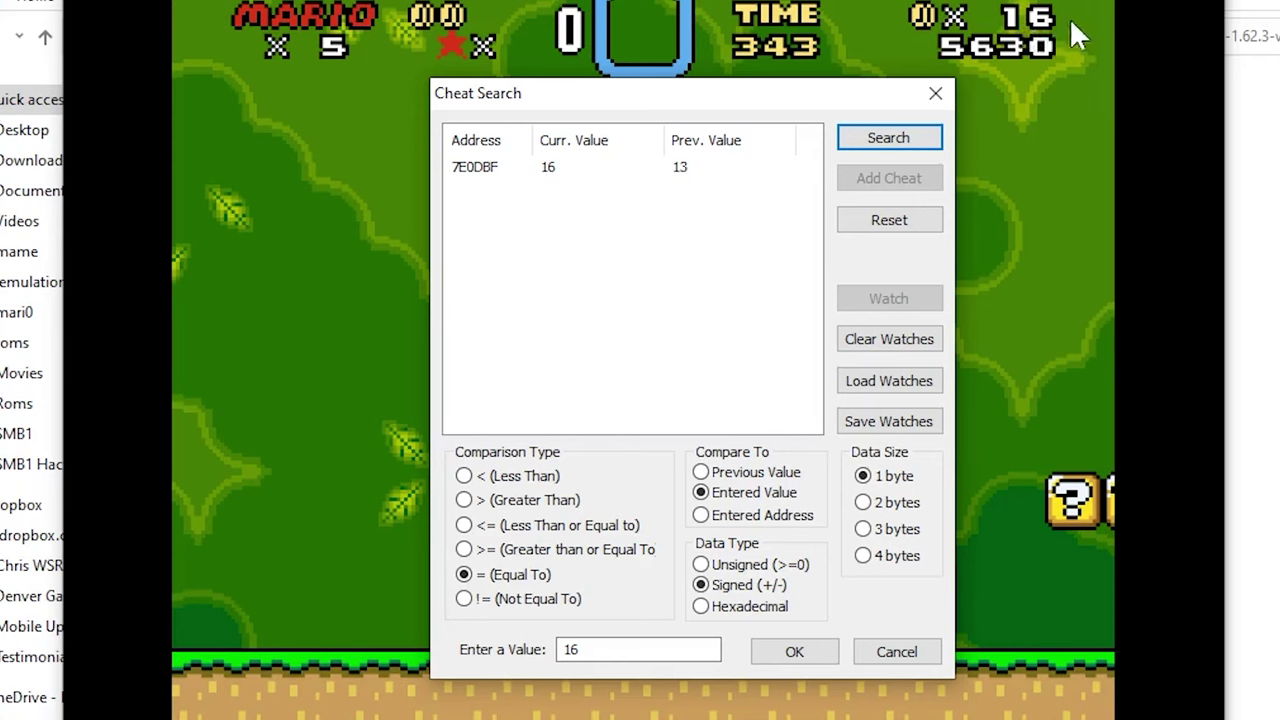
- Add a cheat from address 7E0DBF with new value 99 and description '99 Coins'
{"action": "left_click", "coordinate": [630, 170]}
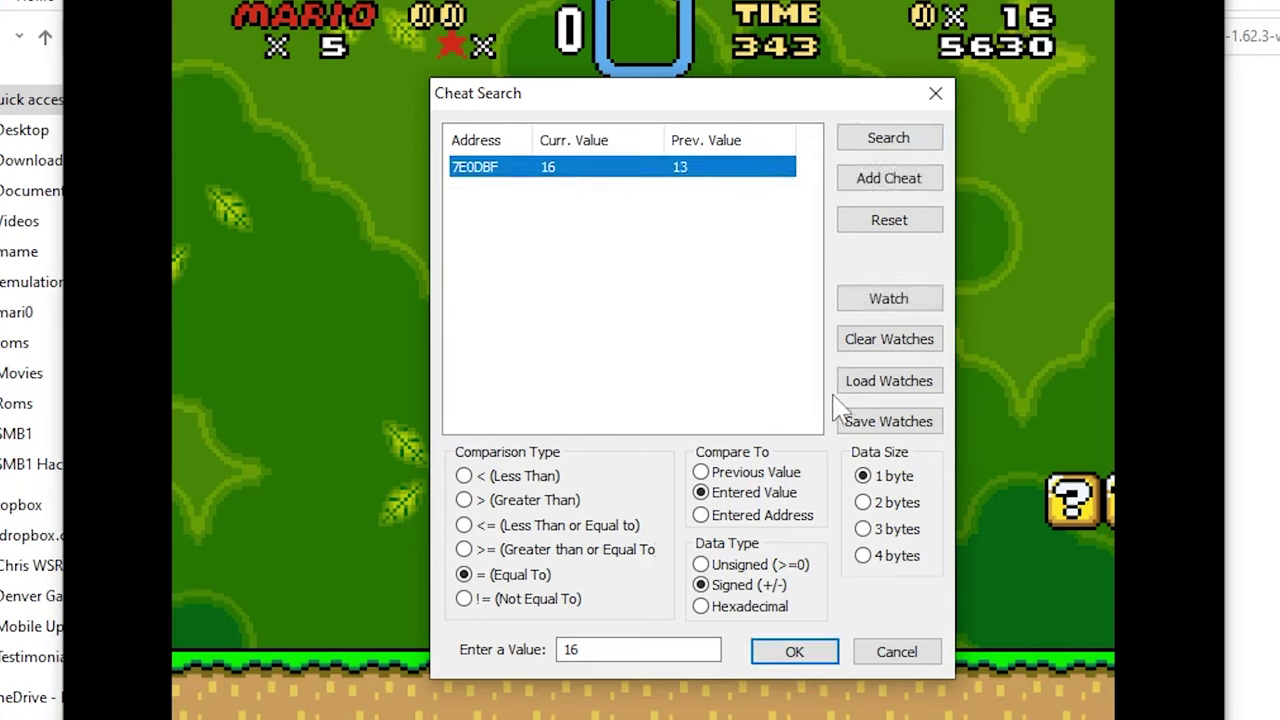
{"action": "left_click", "coordinate": [903, 189]}
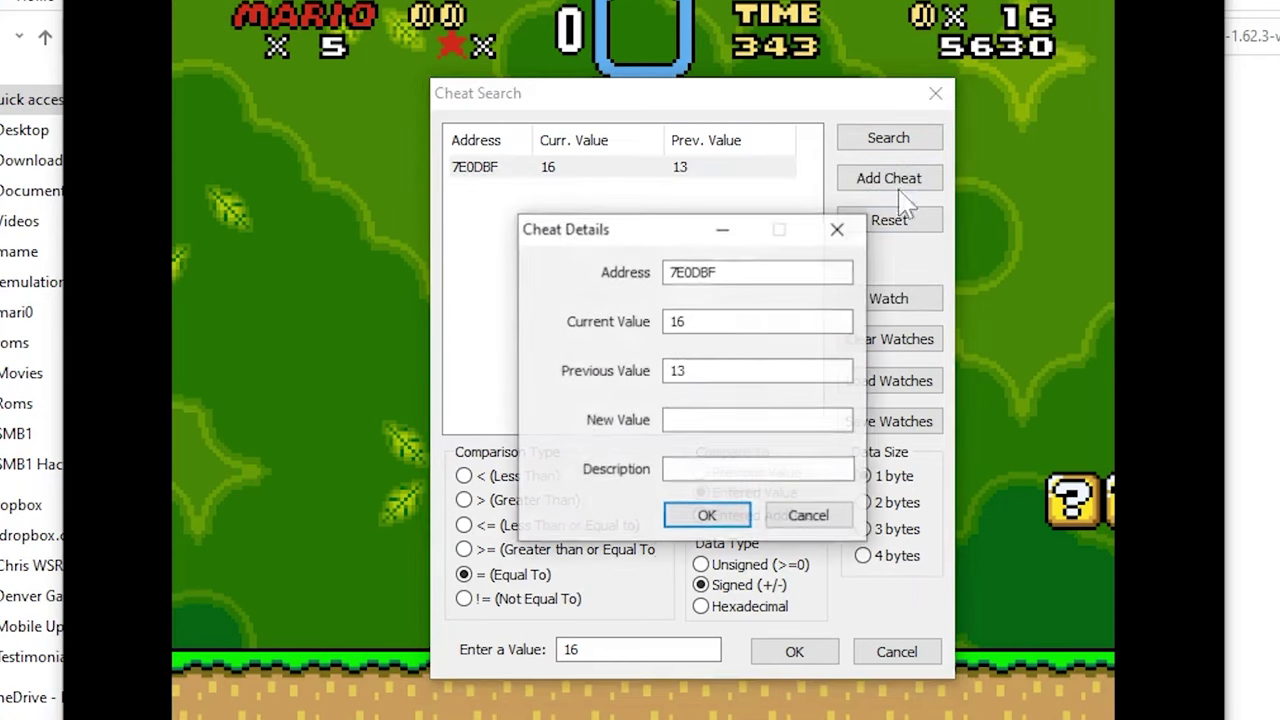
{"action": "left_click", "coordinate": [679, 421]}
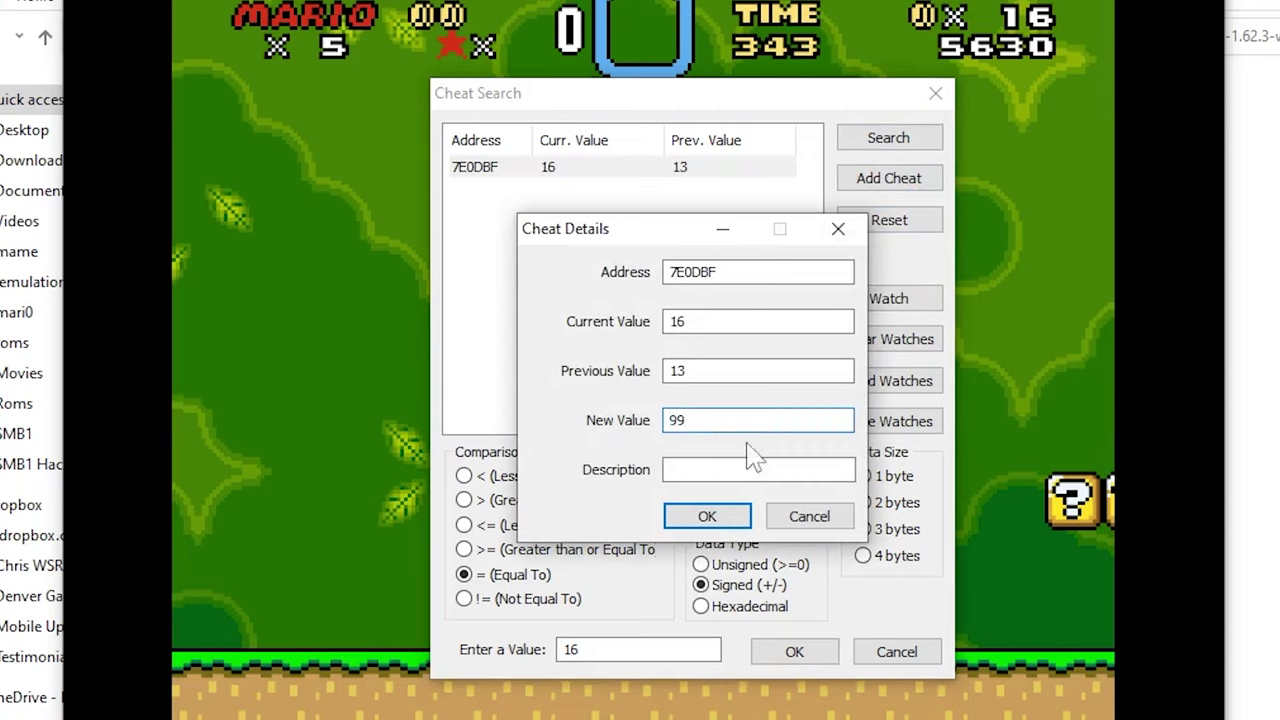
{"action": "left_click", "coordinate": [718, 472]}
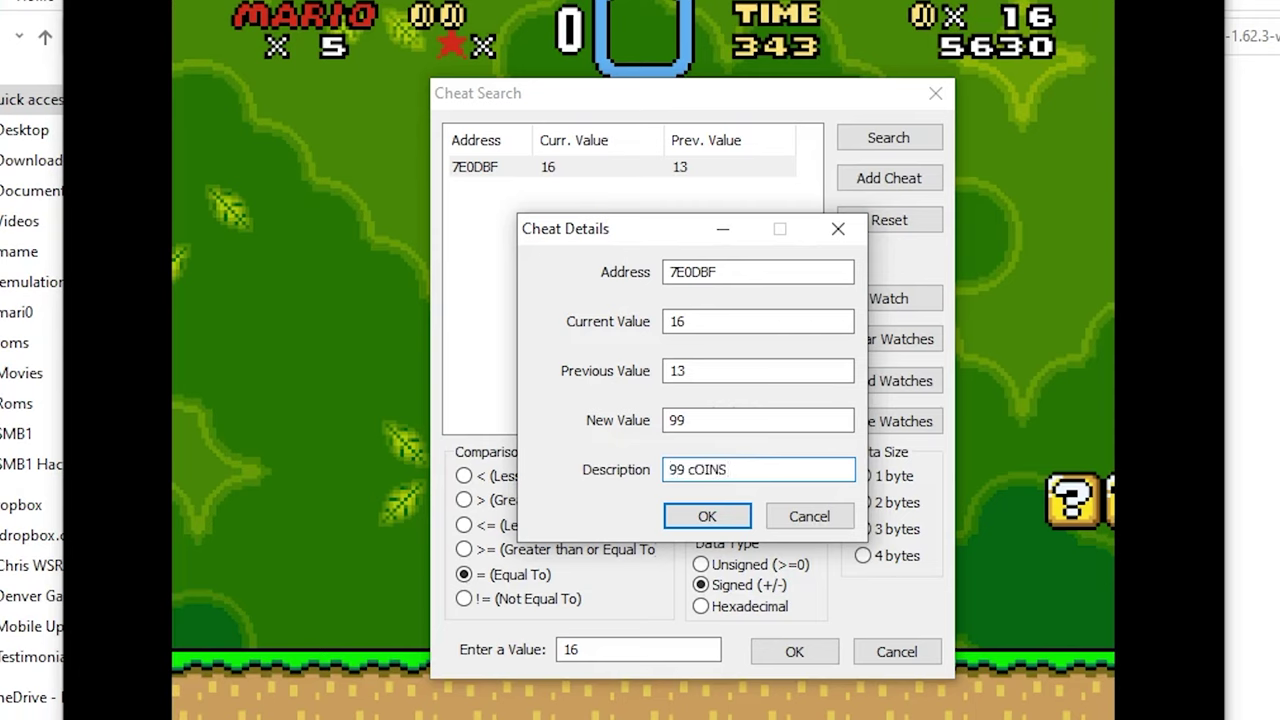
{"action": "key", "text": "Tab"}
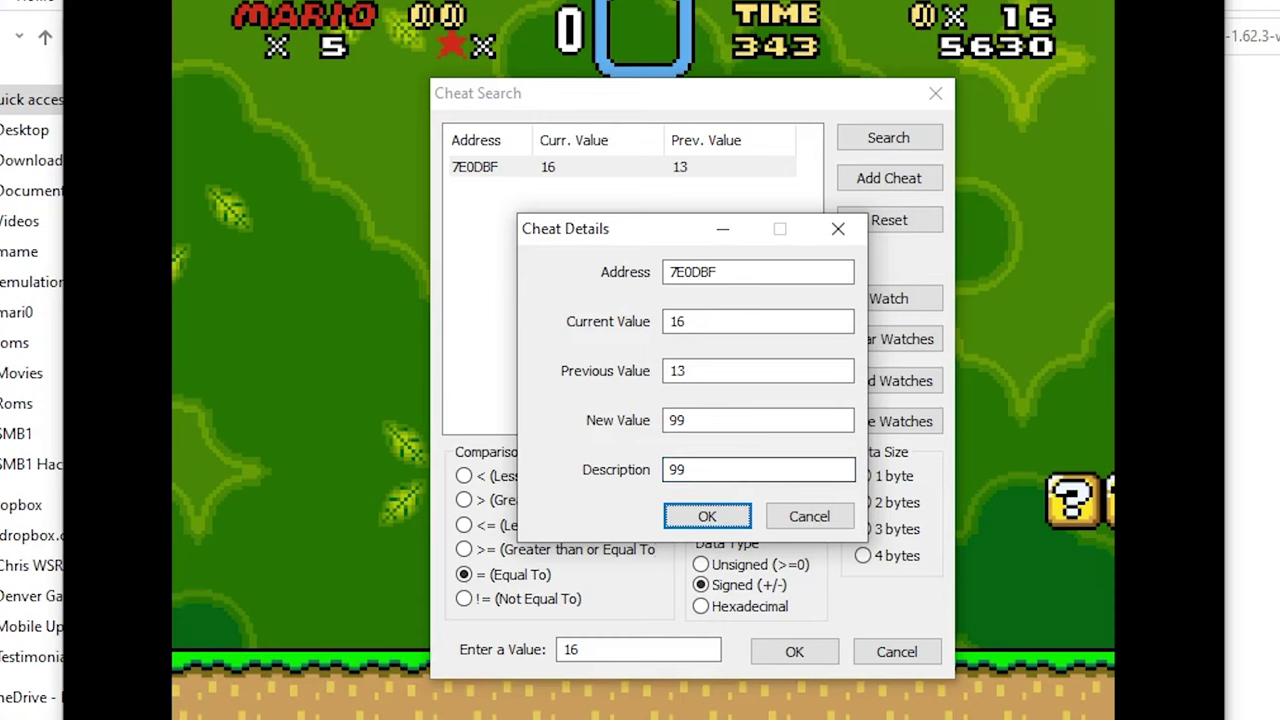
{"action": "key", "text": "Return"}
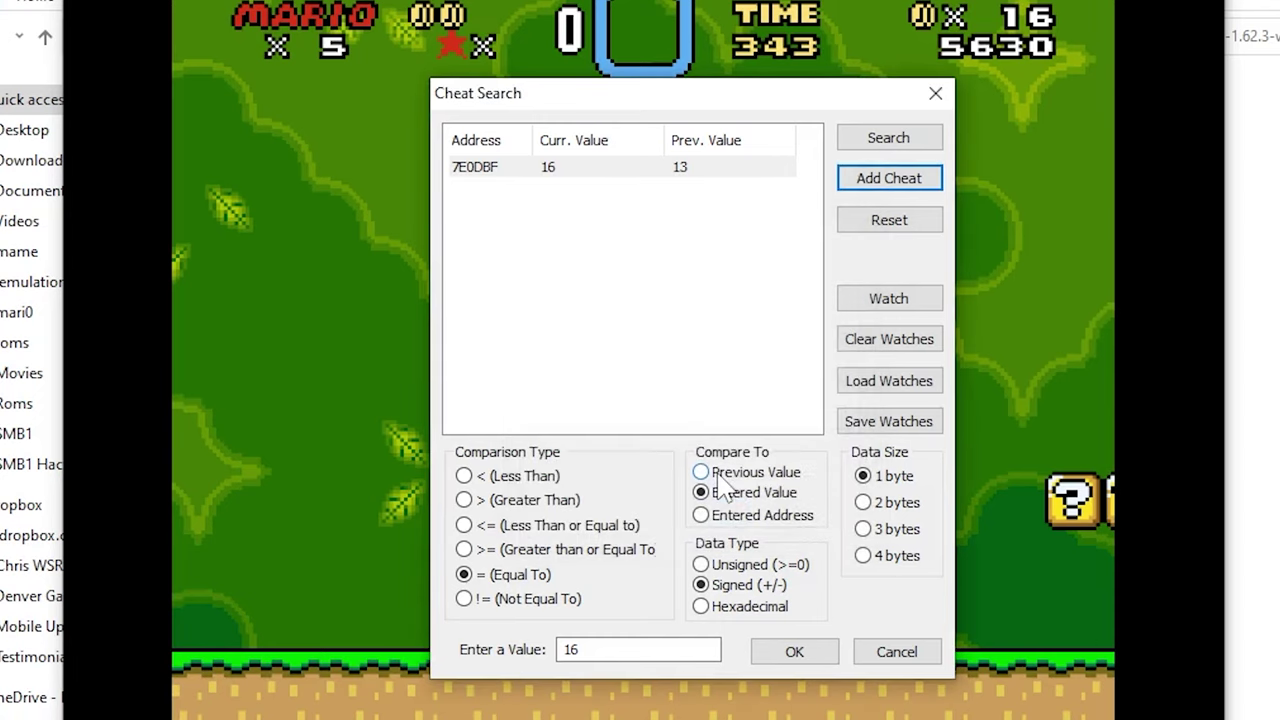
{"action": "key", "text": "Return"}
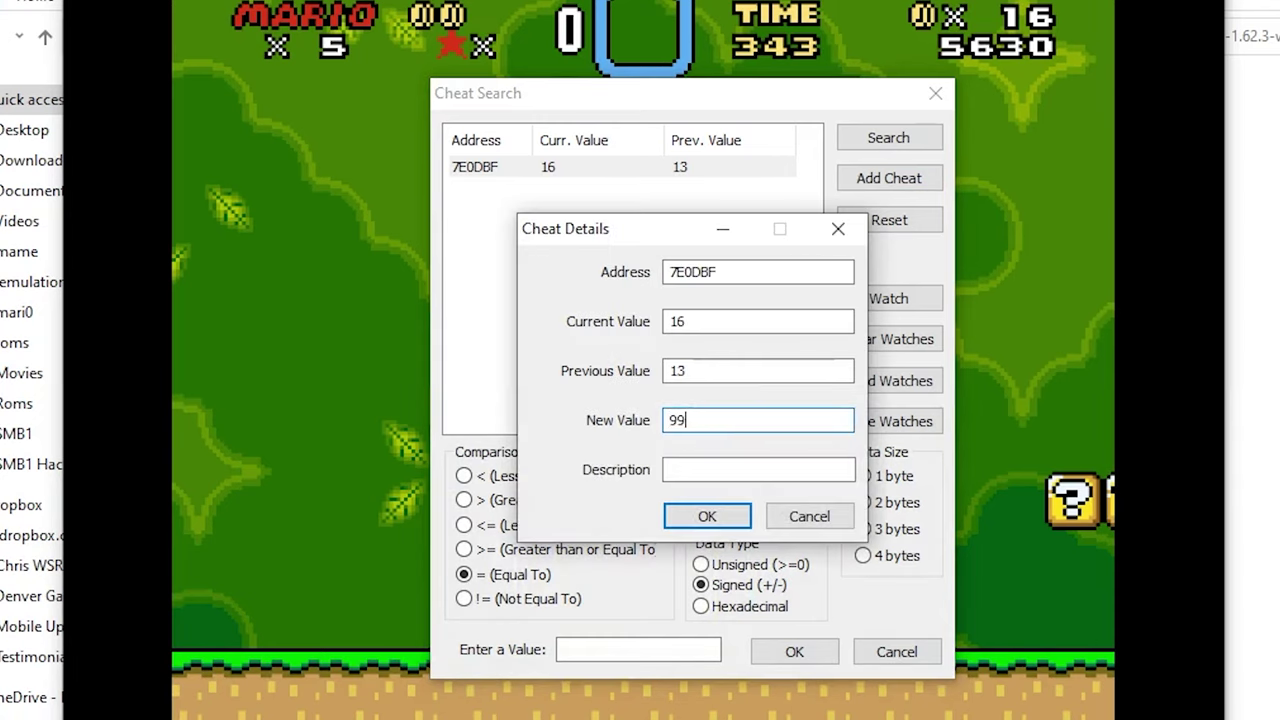
{"action": "left_click", "coordinate": [804, 471]}
{"action": "left_click", "coordinate": [738, 517]}
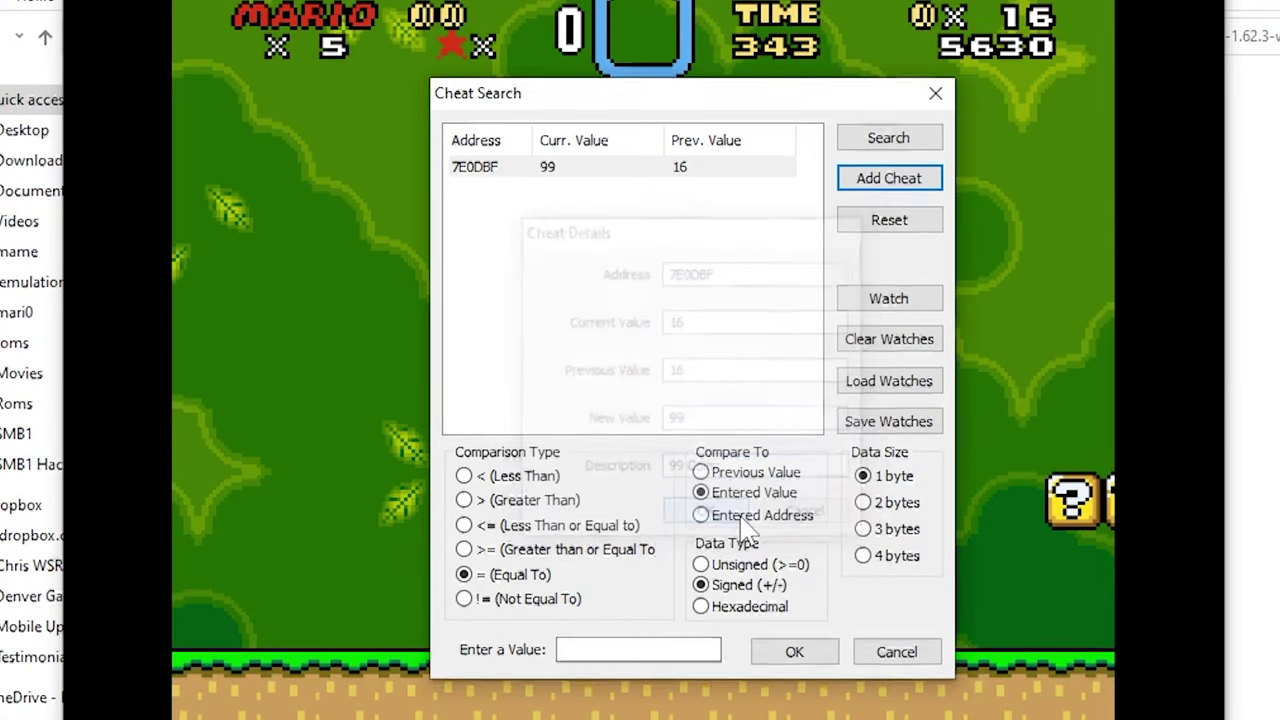
- Close Cheat Search and check that 7e0dbf=63 appears in the Game Genie code list
{"action": "left_click", "coordinate": [795, 652]}
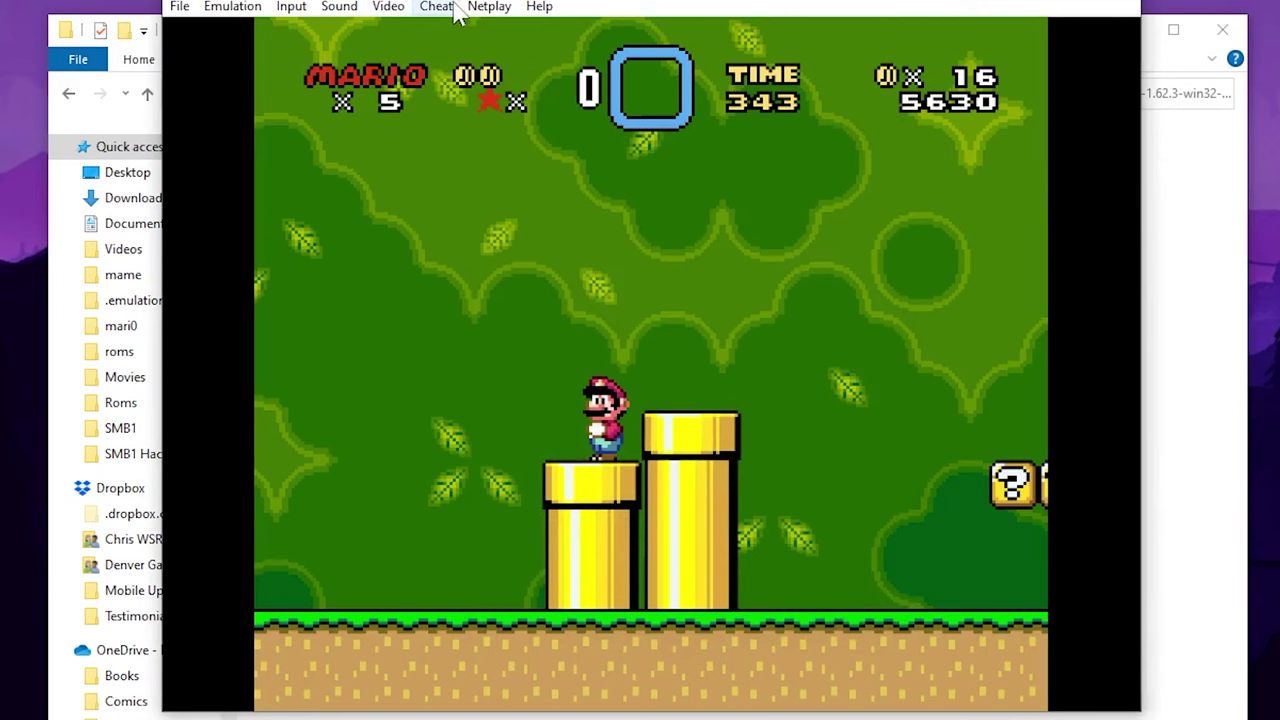
{"action": "left_click", "coordinate": [436, 6]}
{"action": "left_click", "coordinate": [480, 30]}
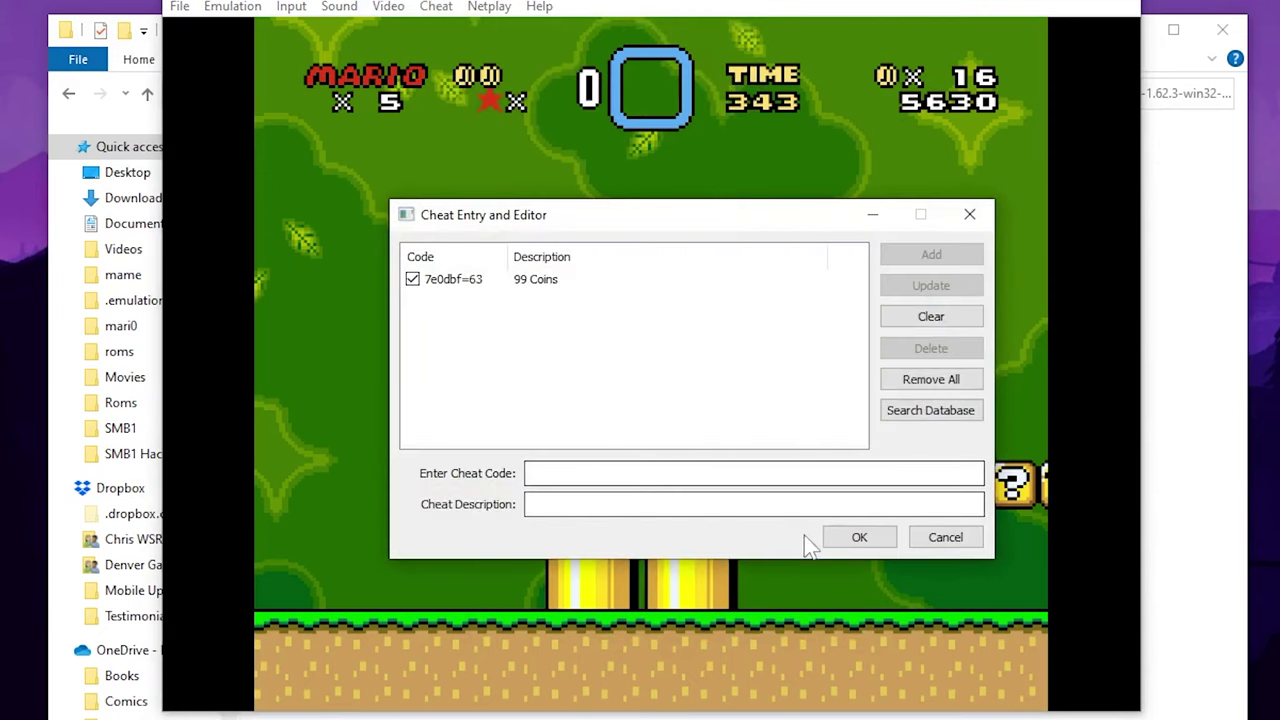
{"action": "left_click", "coordinate": [850, 537]}
{"action": "left_click", "coordinate": [438, 7]}
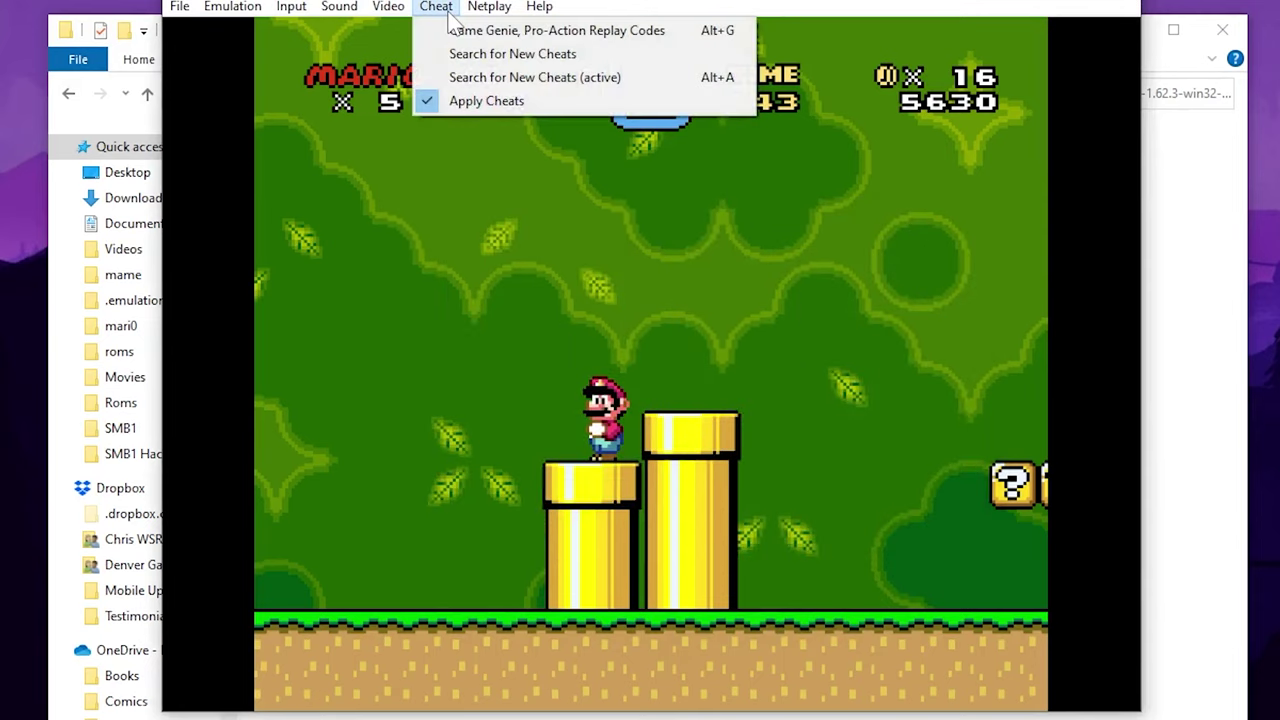
- Turn on Apply Cheats, then play past the ? blocks, 1-Up and Monty Mole ledges
{"action": "left_click", "coordinate": [539, 110]}
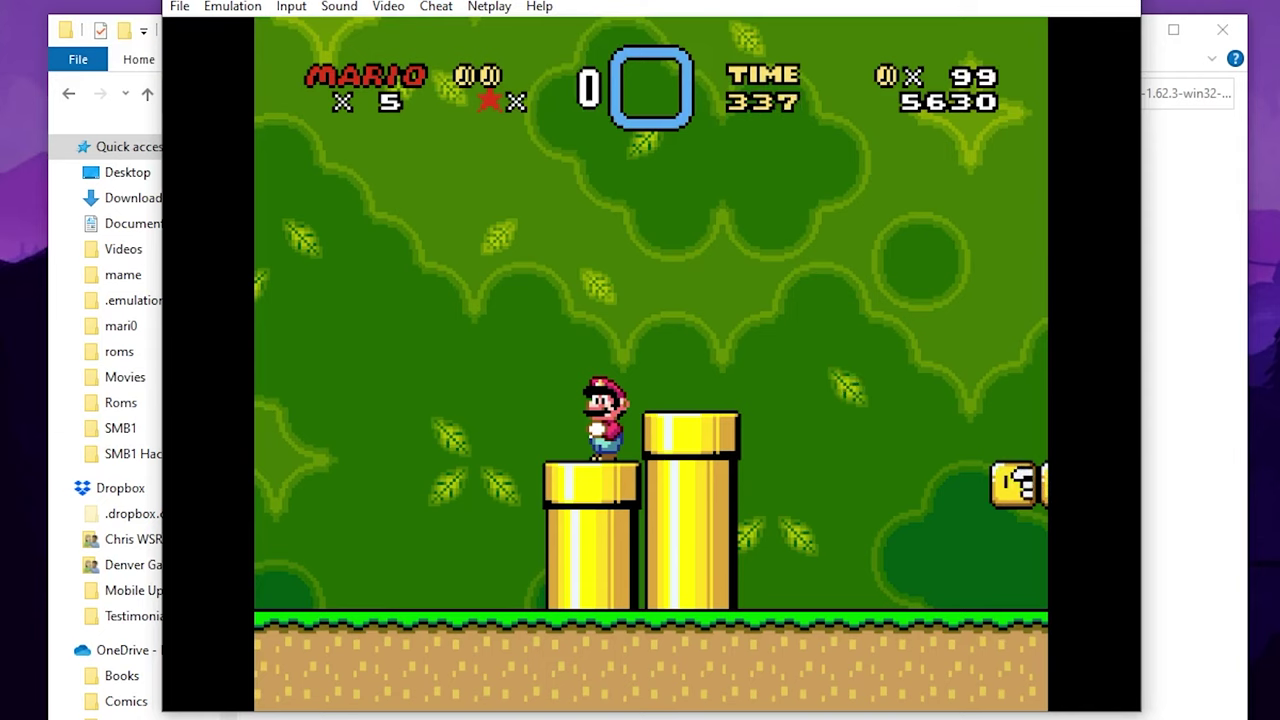
{"action": "key", "text": "Right"}
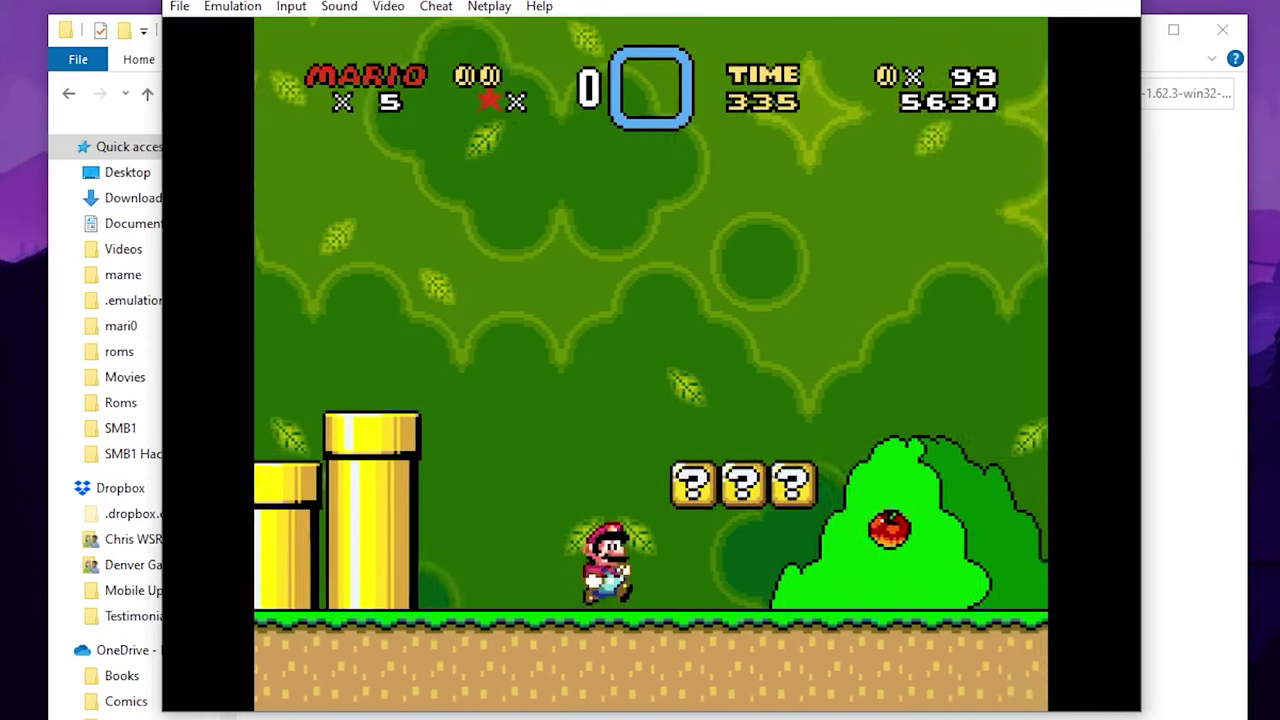
{"action": "key", "text": "c"}
{"action": "key", "text": "Left"}
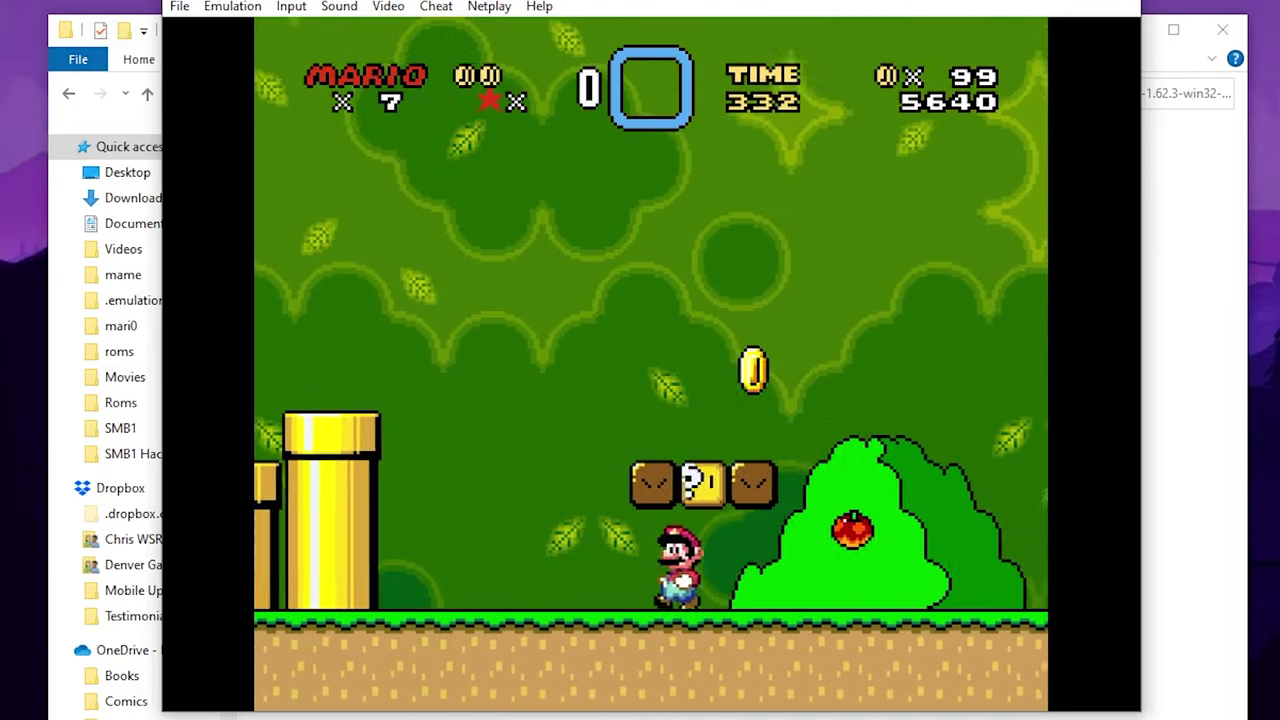
{"action": "key", "text": "Right"}
{"action": "key", "text": "c"}
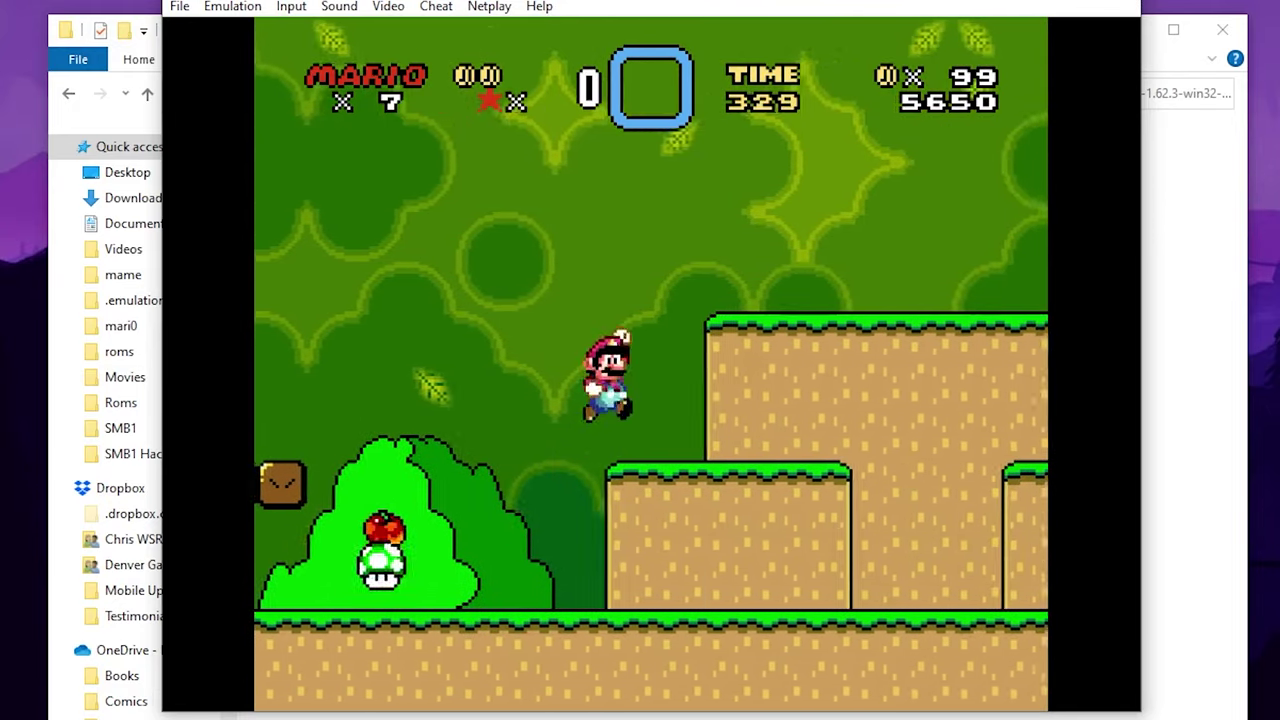
{"action": "key", "text": "Left"}
{"action": "key", "text": "Right"}
{"action": "key", "text": "c"}
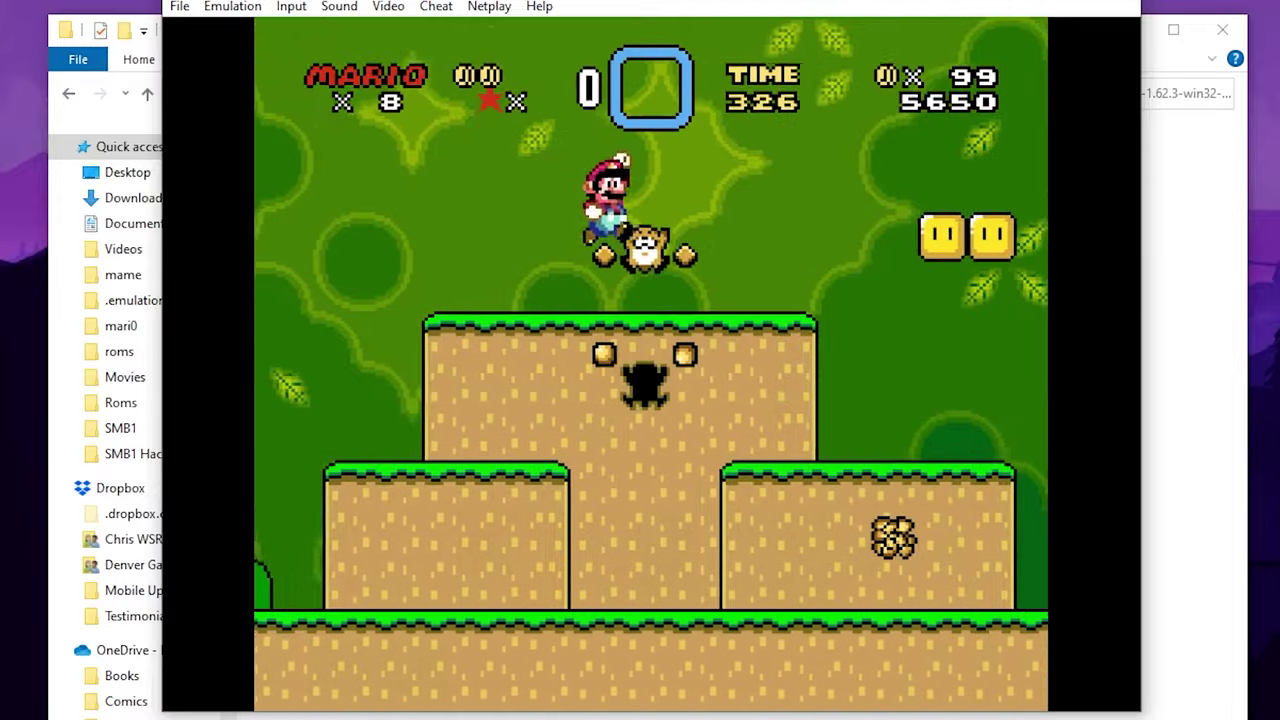
{"action": "key", "text": "Right"}
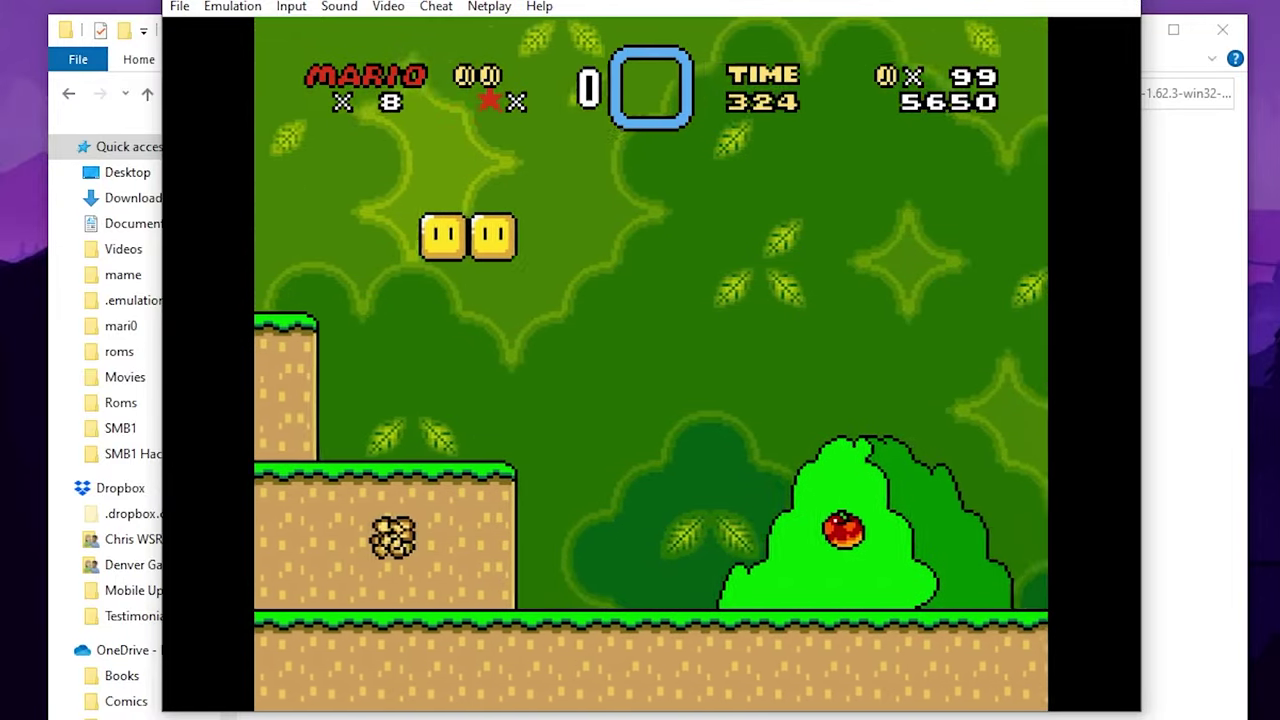
{"action": "key", "text": "Right"}
{"action": "key", "text": "c"}
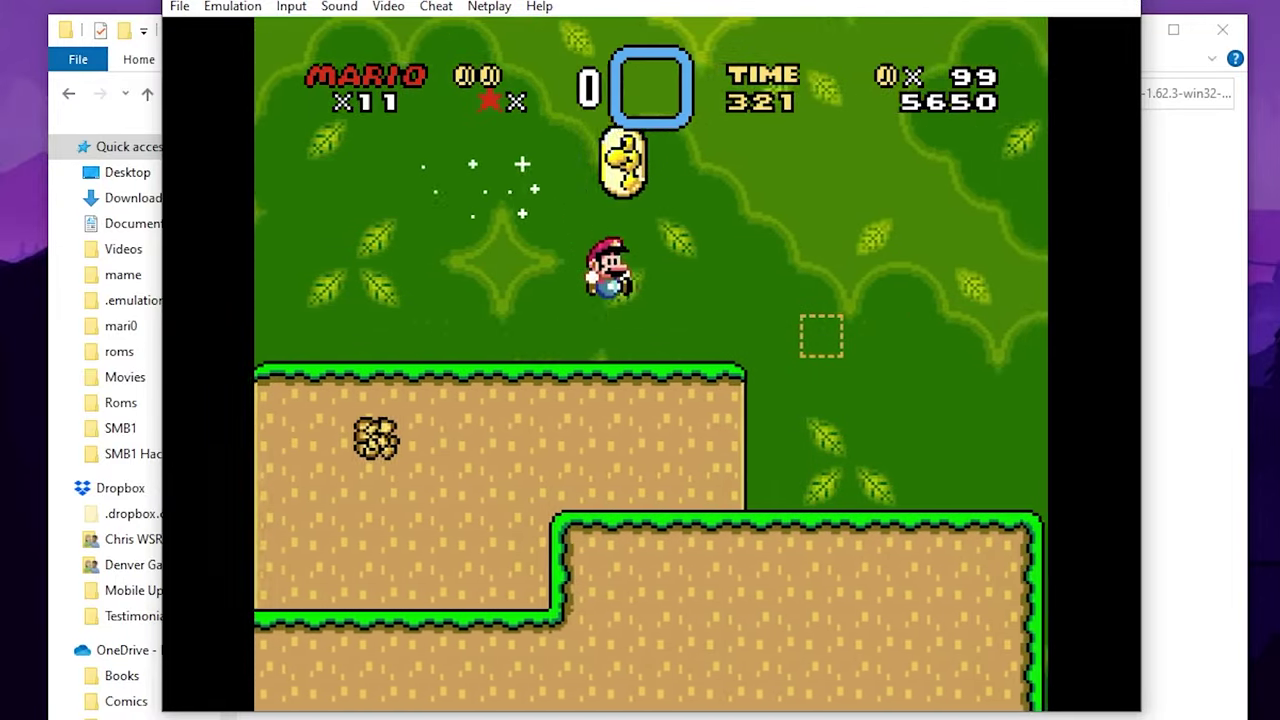
- Run Mario past the pipe and coin blocks and through the goal tape, coins staying at 99
{"action": "key", "text": "Right"}
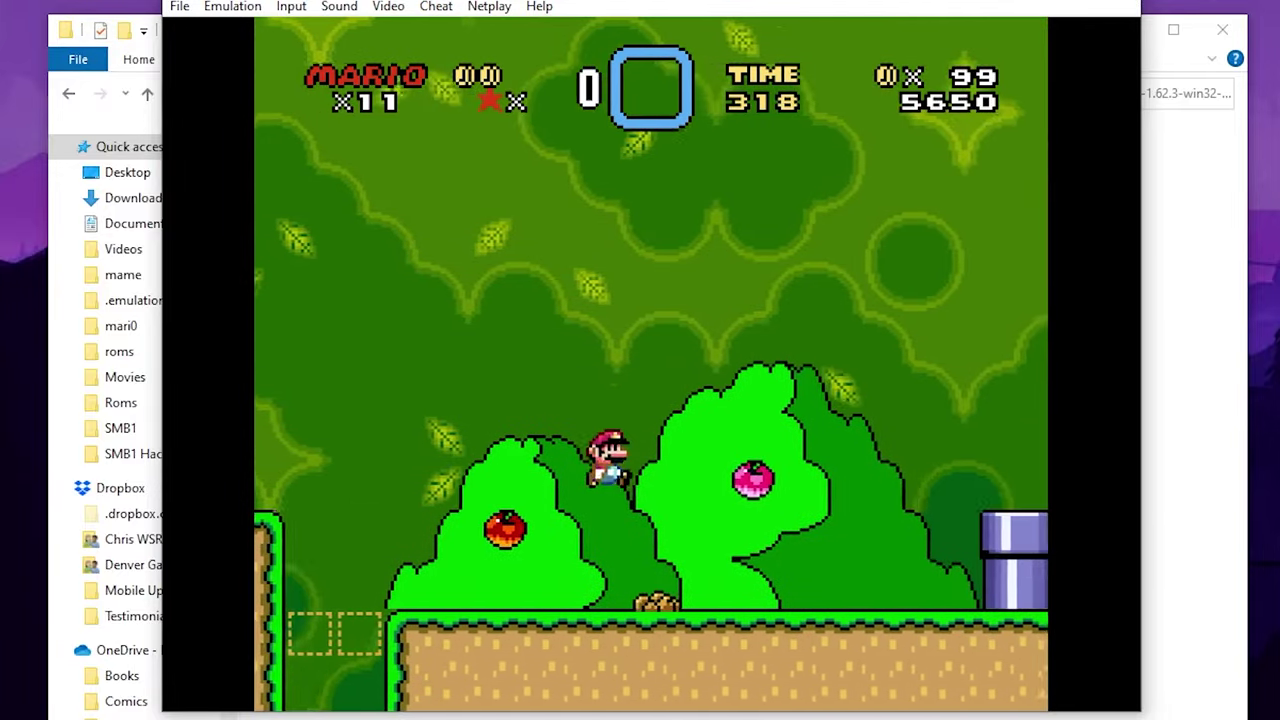
{"action": "key", "text": "Right"}
{"action": "key", "text": "c"}
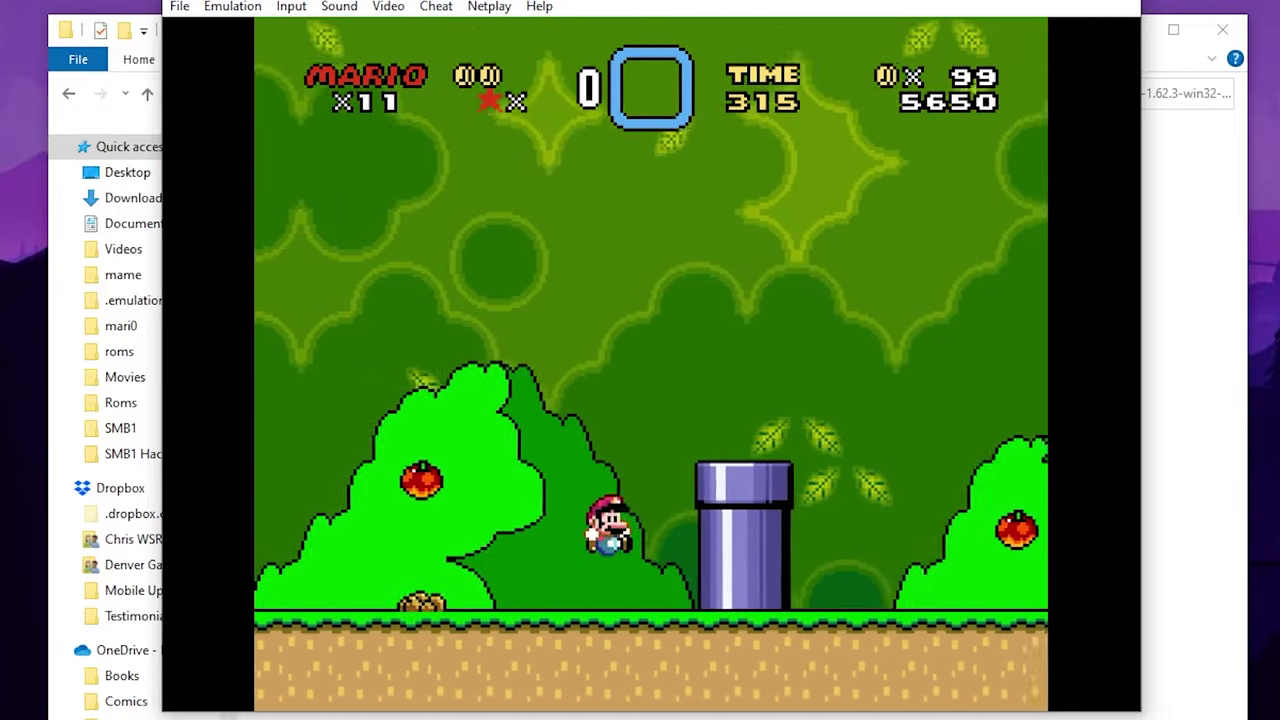
{"action": "key", "text": "c"}
{"action": "key", "text": "Right"}
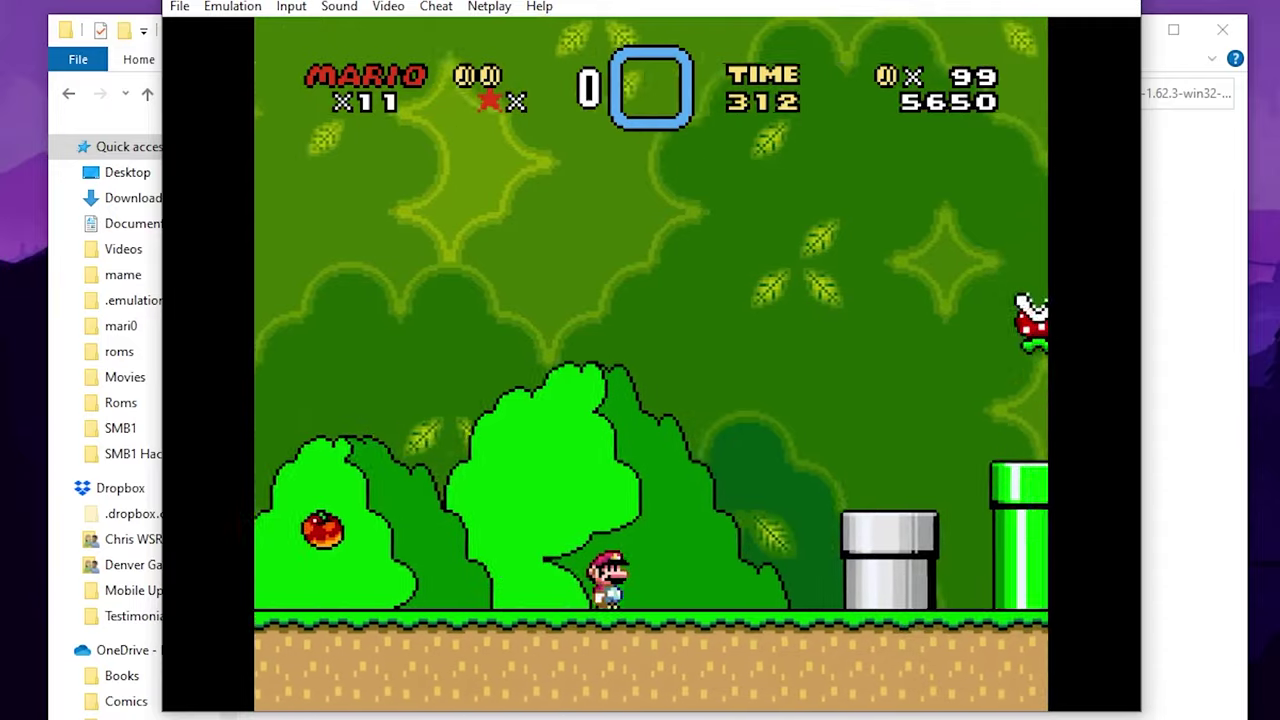
{"action": "key", "text": "c"}
{"action": "key", "text": "Right"}
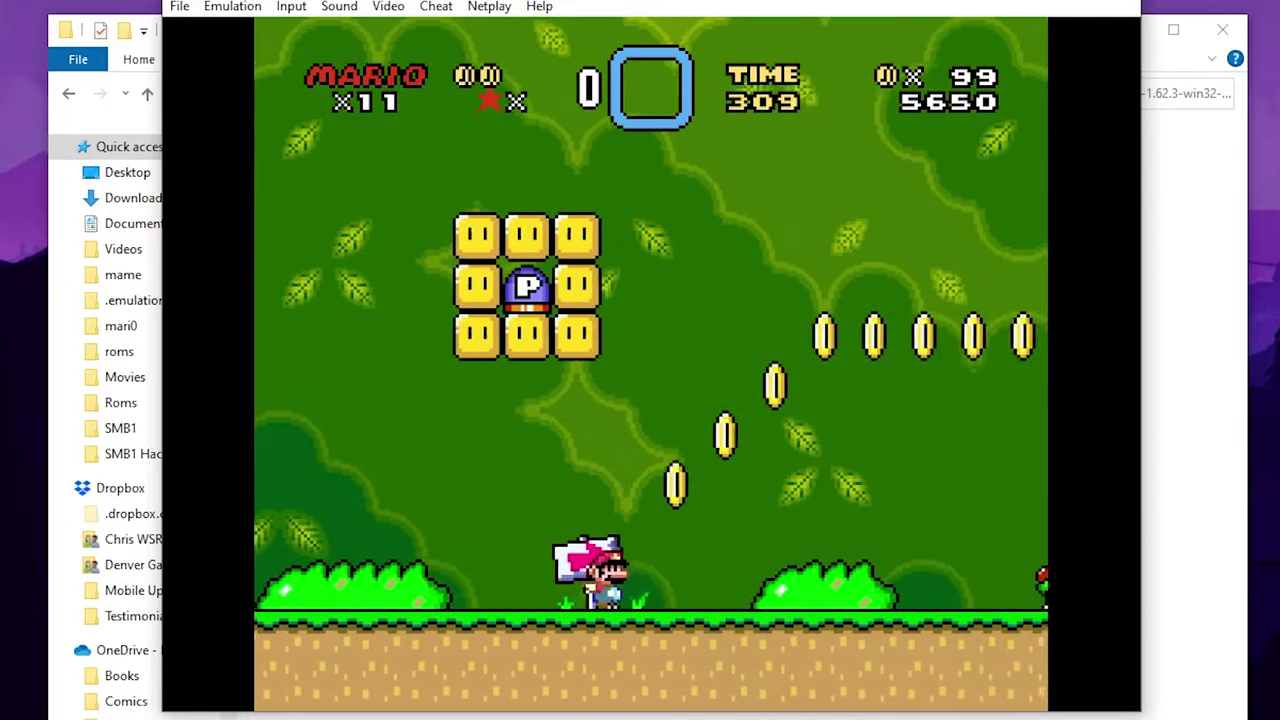
{"action": "key", "text": "c"}
{"action": "key", "text": "Right"}
{"action": "key", "text": "c"}
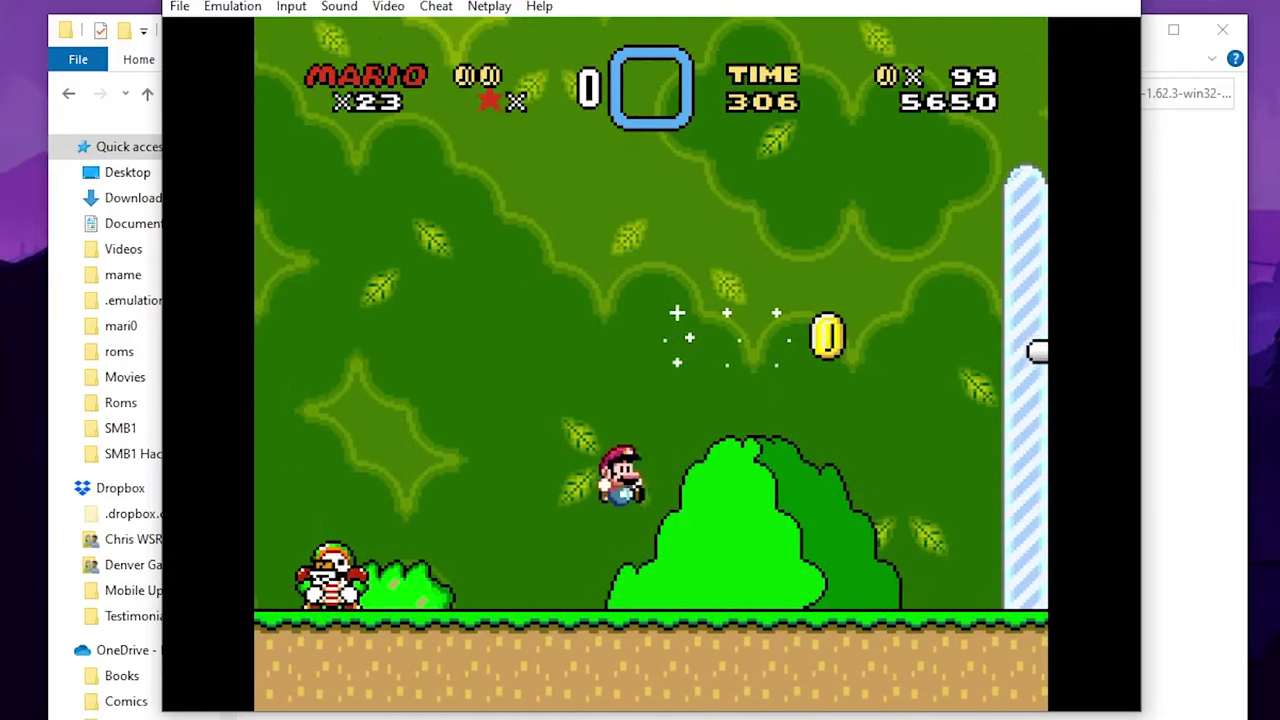
{"action": "key", "text": "Right"}
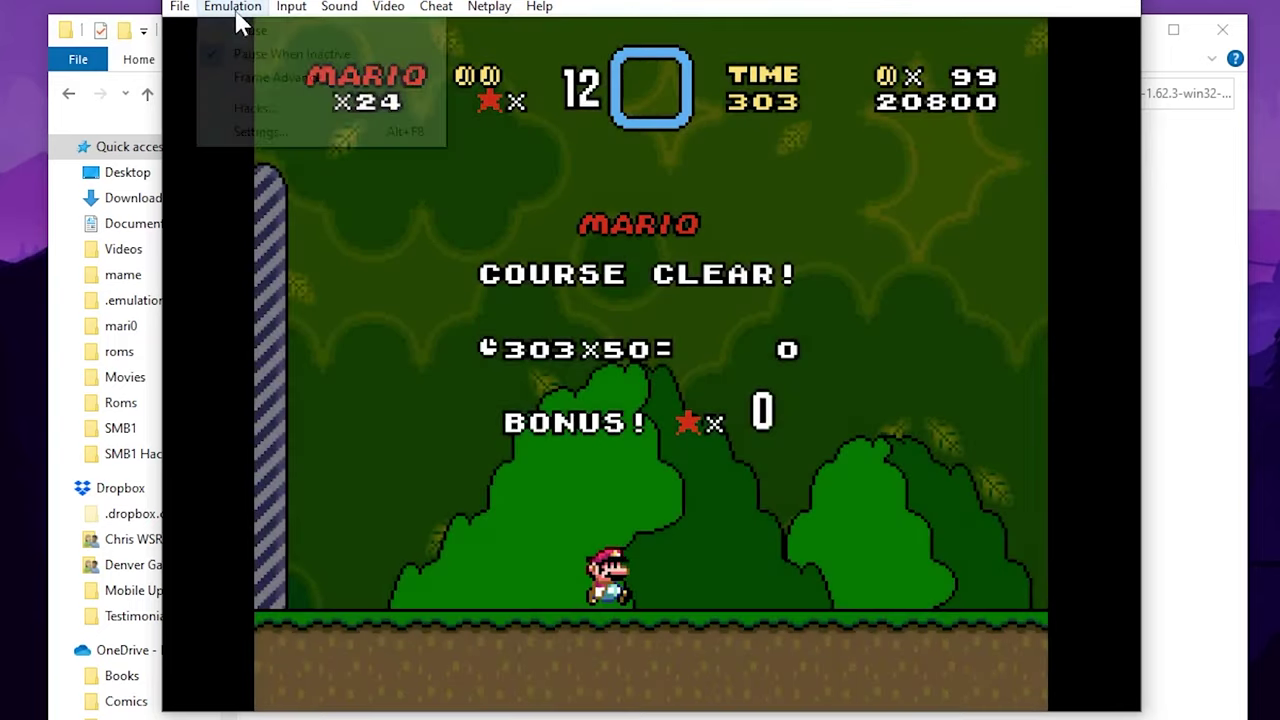
{"action": "left_click", "coordinate": [240, 8]}
- Dismiss the Emulation menu and review the Cheat Search window, then close it
{"action": "left_click", "coordinate": [248, 30]}
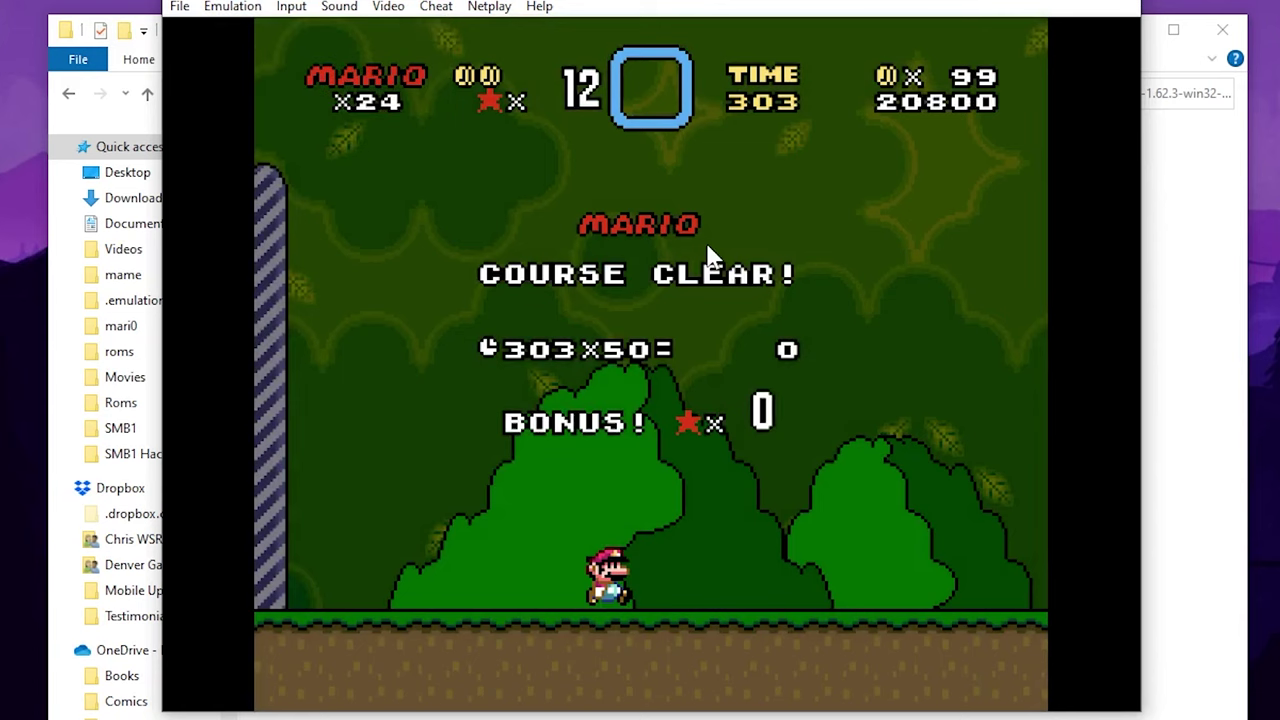
{"action": "left_click", "coordinate": [436, 7]}
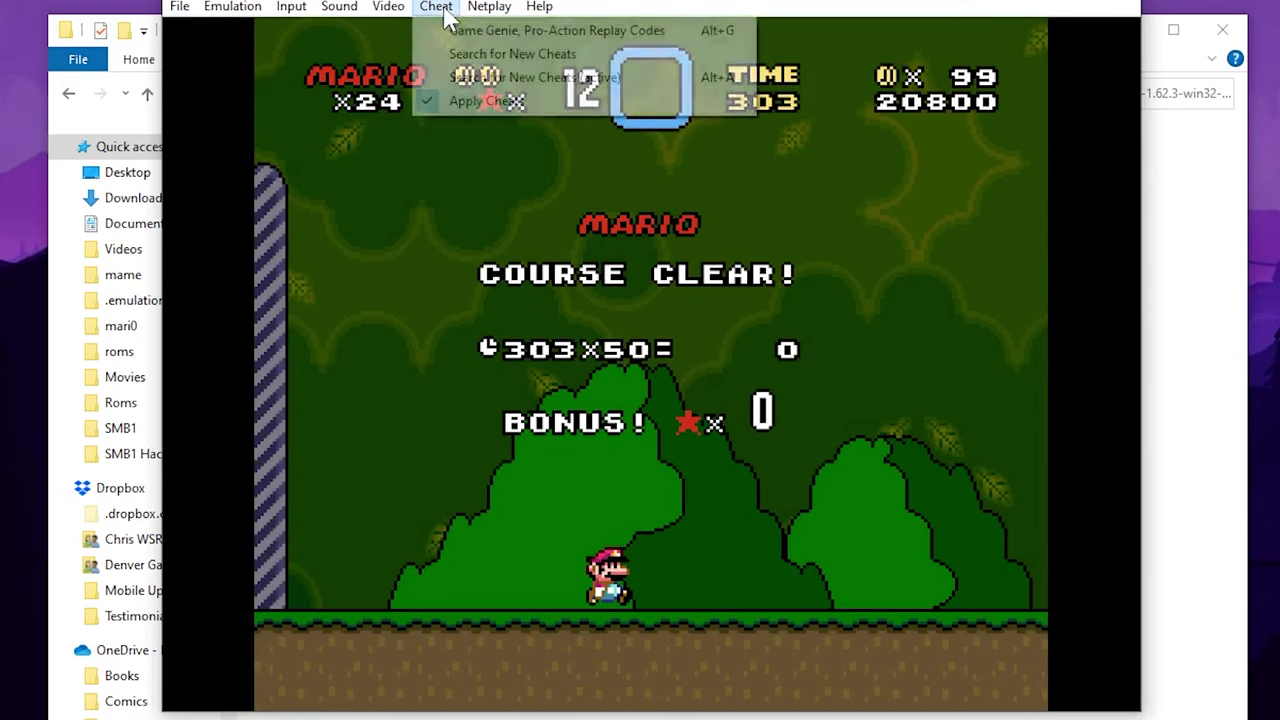
{"action": "left_click", "coordinate": [540, 54]}
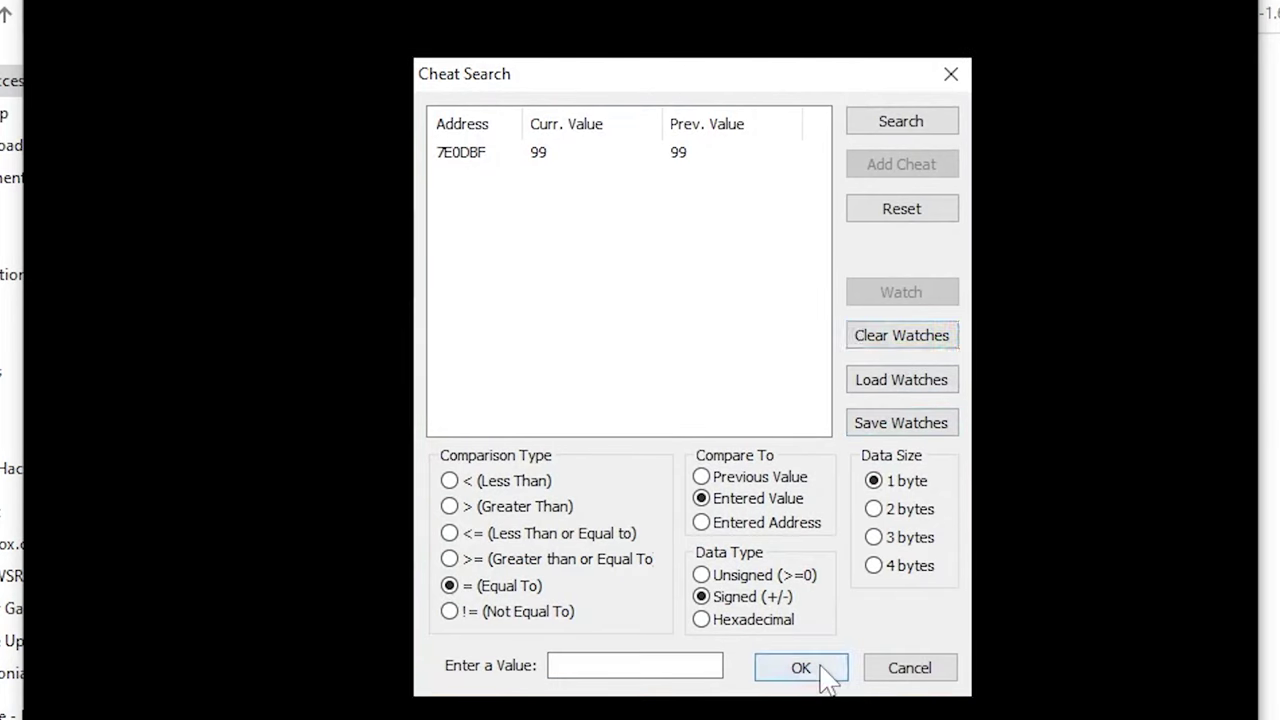
{"action": "left_click", "coordinate": [818, 670]}
- Confirm the enabled 99 Coins cheat (7e0dbf=63) in the Game Genie code list, then close it
{"action": "left_click", "coordinate": [443, 14]}
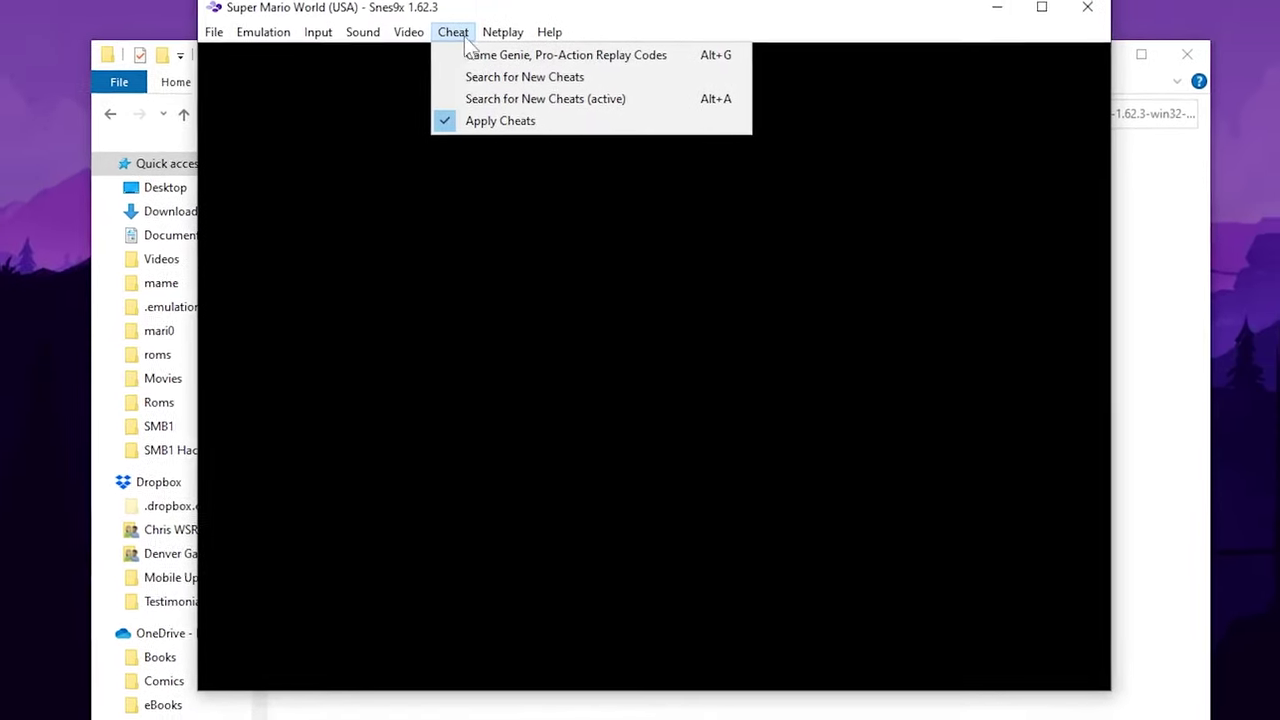
{"action": "left_click", "coordinate": [470, 54]}
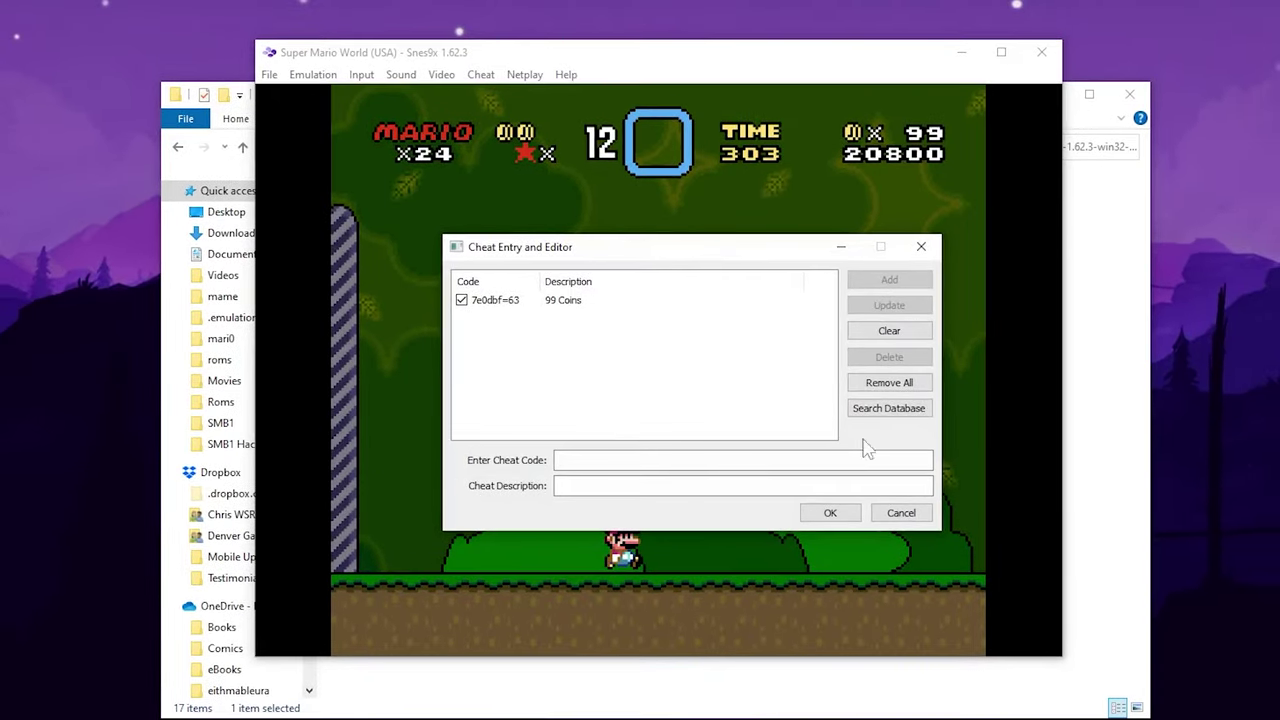
{"action": "left_click", "coordinate": [893, 520]}
- Bring File Explorer forward and open the Cheats folder to reveal Super Mario World (USA).cht
{"action": "left_click", "coordinate": [1068, 485]}
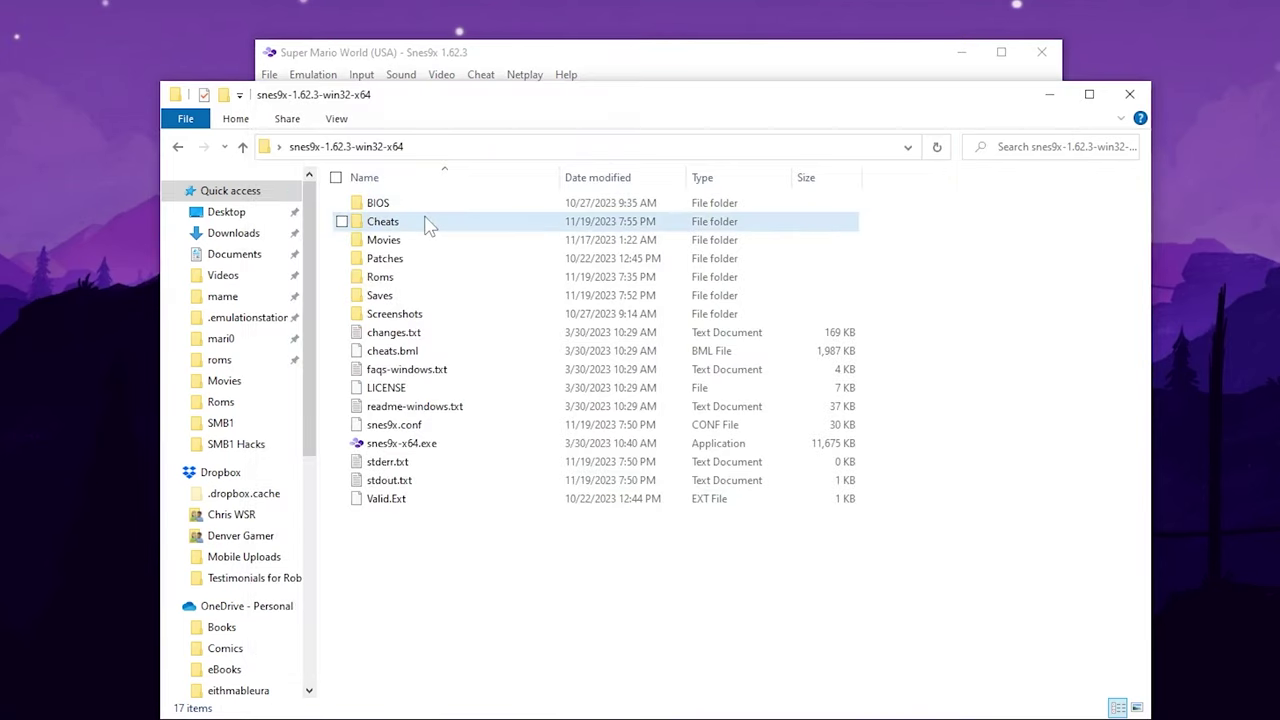
{"action": "double_click", "coordinate": [426, 218]}
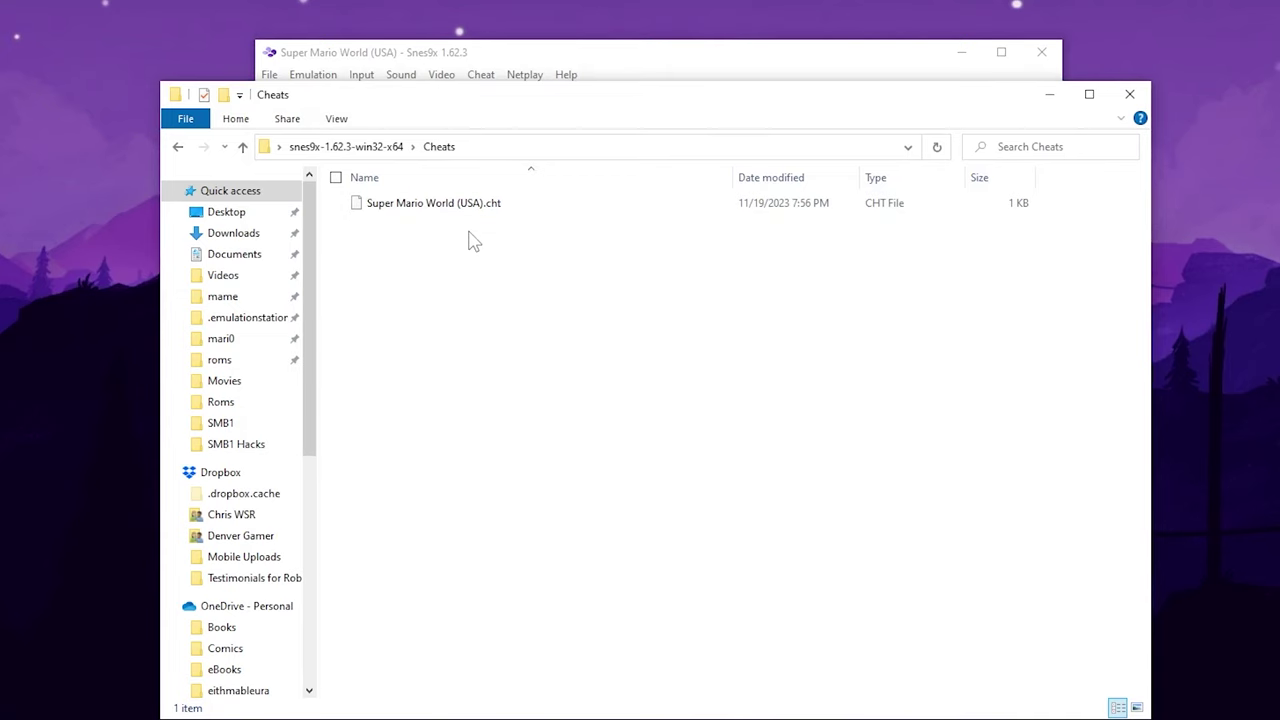
- Return to Snes9x and open Cheat Search, listing address 7E0DBF at value 99
{"action": "left_click", "coordinate": [654, 64]}
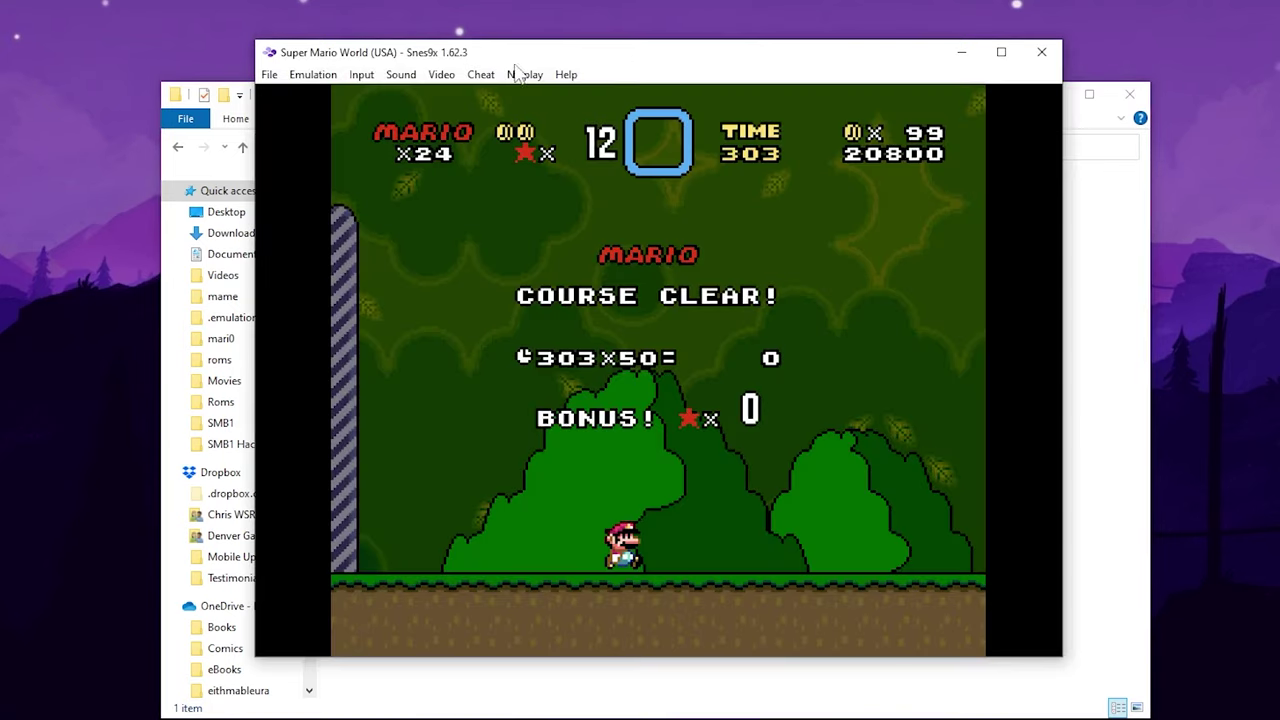
{"action": "left_click", "coordinate": [481, 74]}
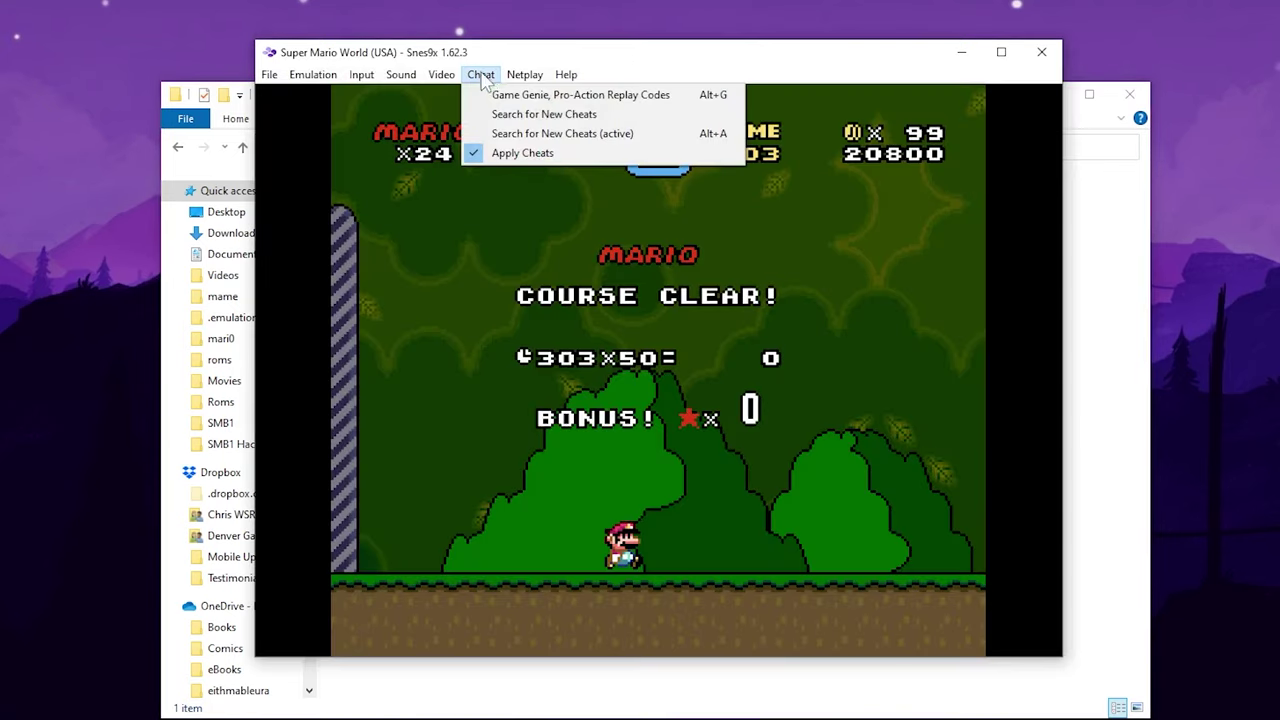
{"action": "left_click", "coordinate": [586, 118]}
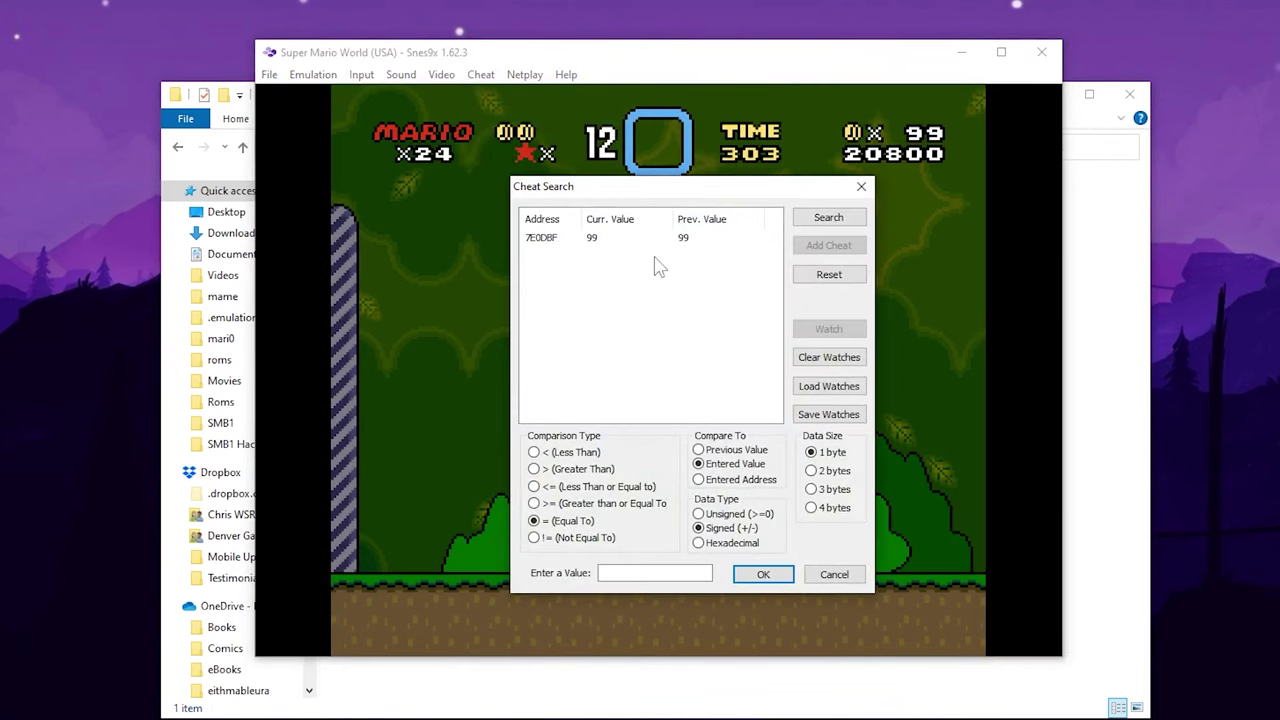